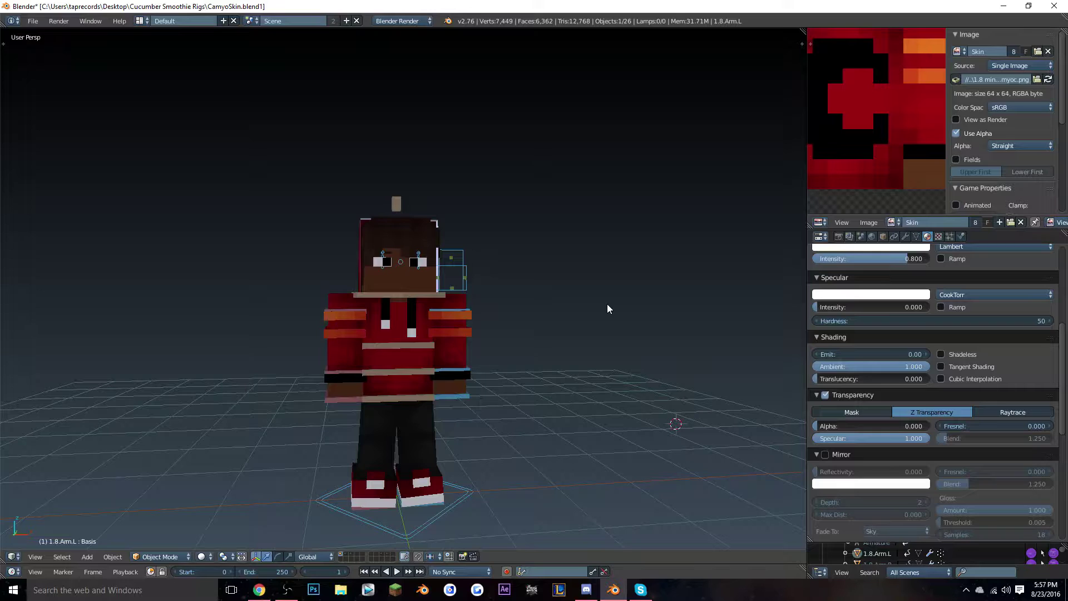
Examine the Minecraft character rig from several angles, closing in on the face and its control bones
{"action": "scroll", "coordinate": [608, 304], "scroll_direction": "up", "scroll_amount": 6}
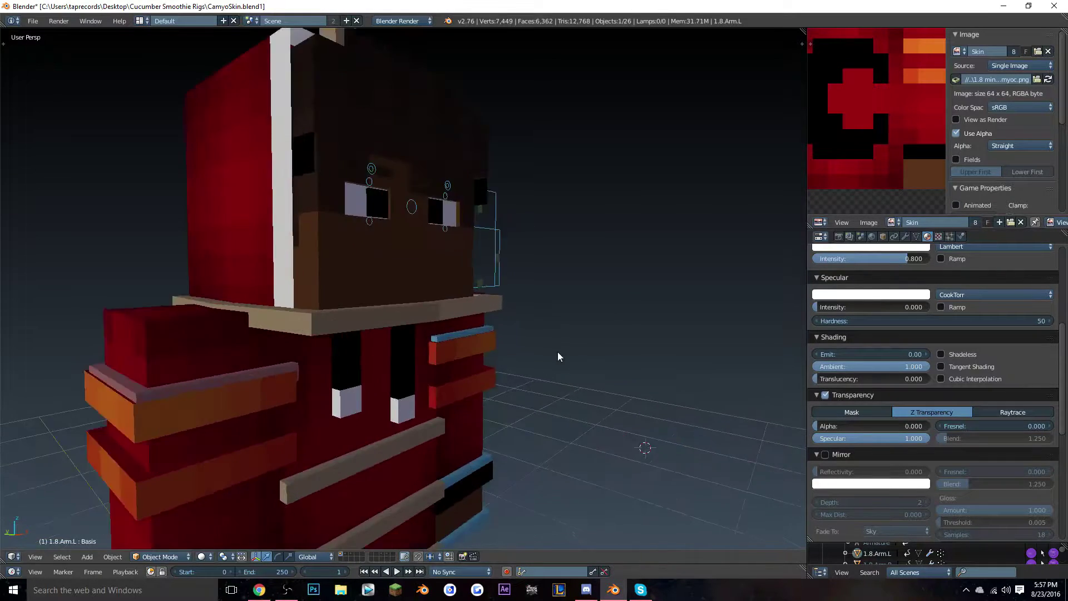
{"action": "middle_click_drag", "start_coordinate": [523, 359], "coordinate": [519, 309]}
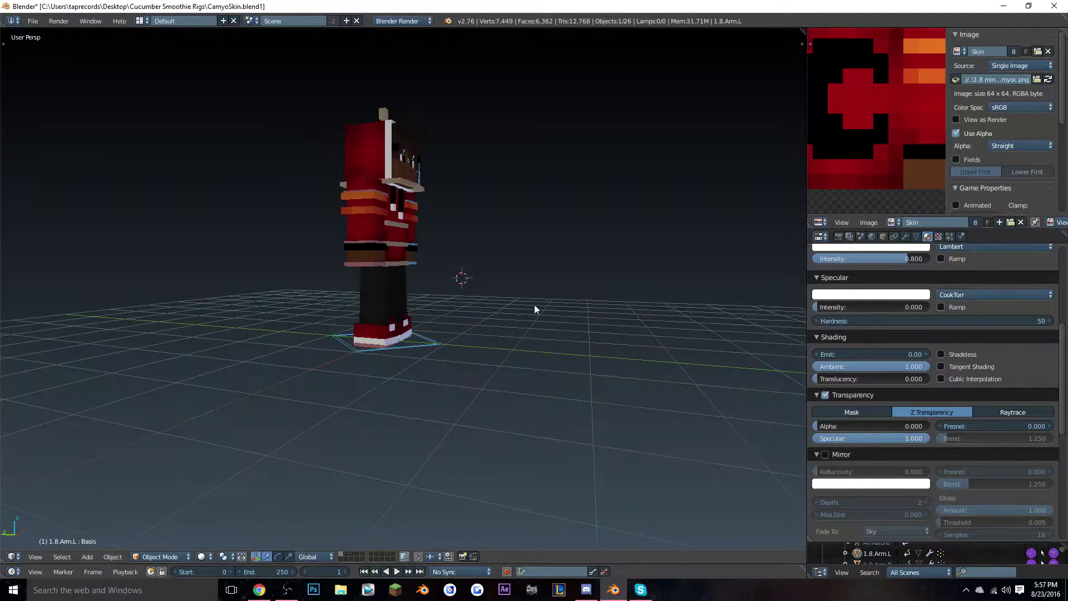
{"action": "middle_click_drag", "start_coordinate": [397, 266], "coordinate": [385, 333]}
{"action": "scroll", "coordinate": [409, 361], "scroll_direction": "up", "scroll_amount": 5}
{"action": "middle_click_drag", "start_coordinate": [419, 261], "coordinate": [400, 358], "text": "shift"}
{"action": "scroll", "coordinate": [402, 356], "scroll_direction": "up", "scroll_amount": 2}
{"action": "middle_click_drag", "start_coordinate": [482, 312], "coordinate": [431, 360], "text": "shift"}
{"action": "middle_click_drag", "start_coordinate": [431, 360], "coordinate": [462, 334], "text": "shift"}
{"action": "right_click", "coordinate": [475, 319]}
{"action": "key", "text": "g"}
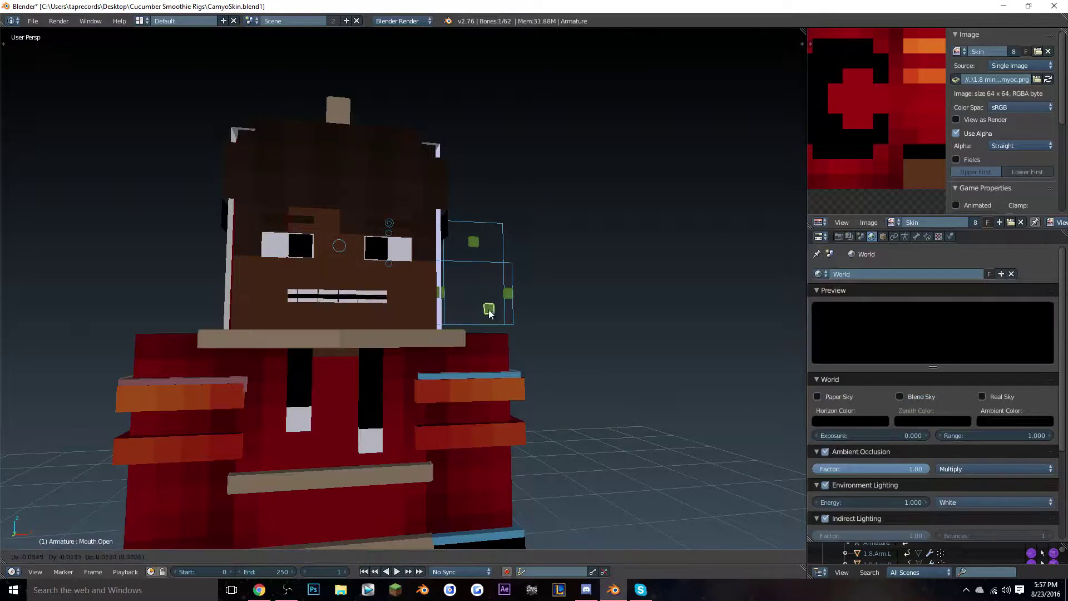
{"action": "right_click", "coordinate": [485, 270]}
{"action": "scroll", "coordinate": [479, 300], "scroll_direction": "up", "scroll_amount": 6}
{"action": "scroll", "coordinate": [475, 334], "scroll_direction": "down", "scroll_amount": 5}
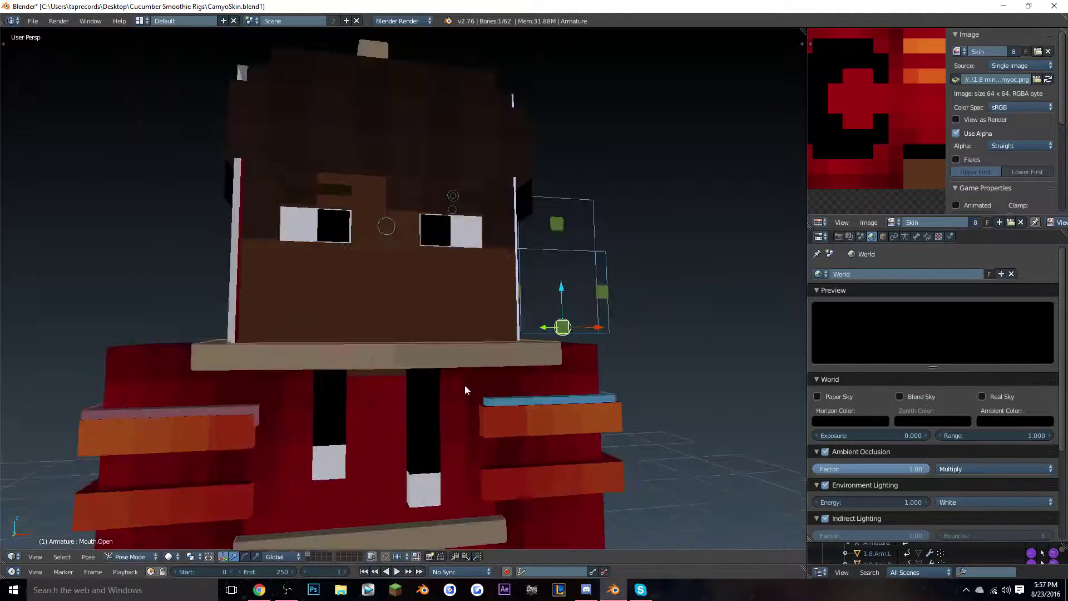
{"action": "scroll", "coordinate": [466, 385], "scroll_direction": "down", "scroll_amount": 2}
{"action": "middle_click_drag", "start_coordinate": [437, 344], "coordinate": [510, 387]}
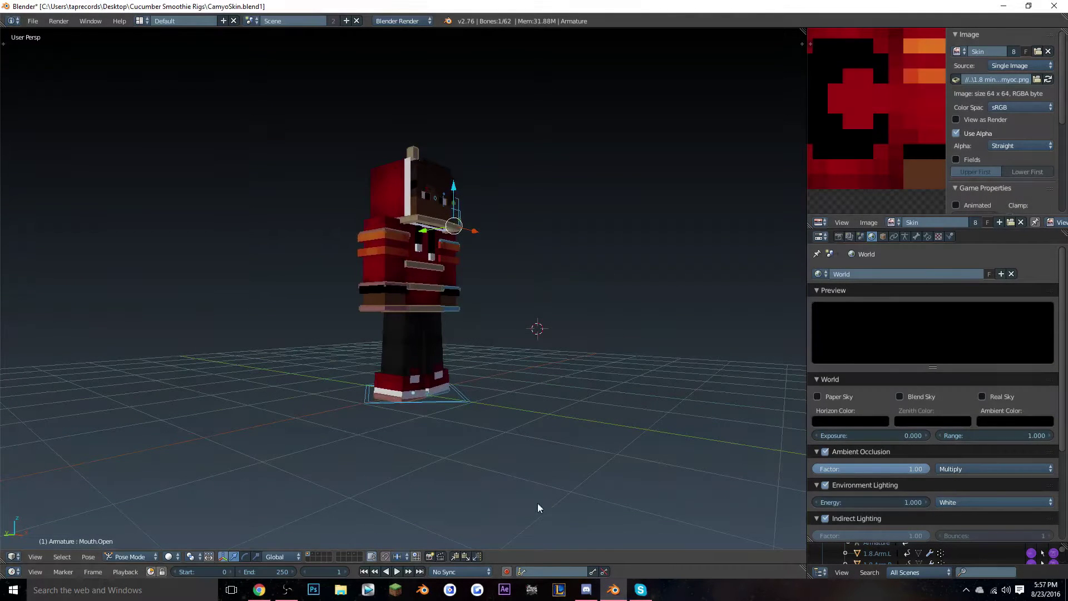
{"action": "middle_click_drag", "start_coordinate": [445, 176], "coordinate": [382, 180]}
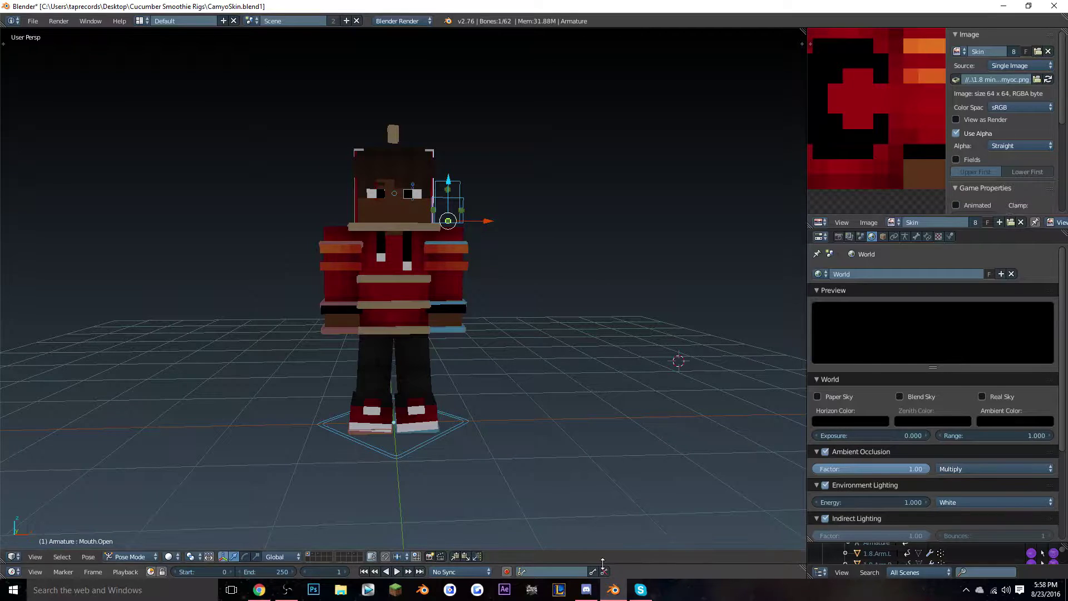
Enlarge the timeline area and set the current frame to 0
{"action": "left_click_drag", "start_coordinate": [602, 562], "coordinate": [602, 507]}
{"action": "middle_click_drag", "start_coordinate": [53, 529], "coordinate": [168, 532]}
{"action": "scroll", "coordinate": [205, 529], "scroll_direction": "up", "scroll_amount": 2}
{"action": "scroll", "coordinate": [192, 522], "scroll_direction": "up", "scroll_amount": 1}
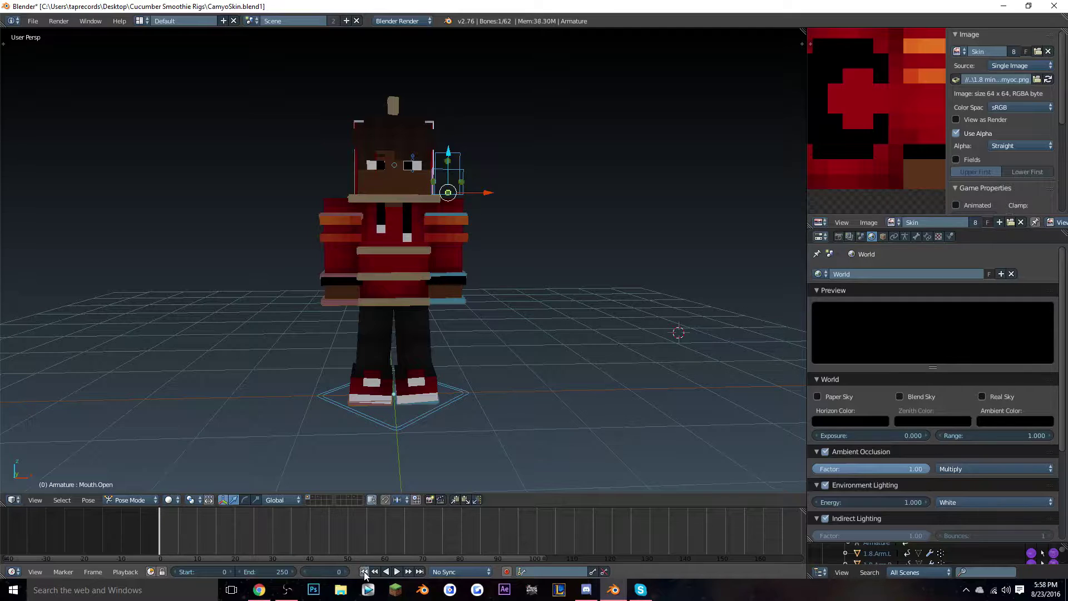
{"action": "scroll", "coordinate": [448, 526], "scroll_direction": "up", "scroll_amount": 6, "text": "ctrl"}
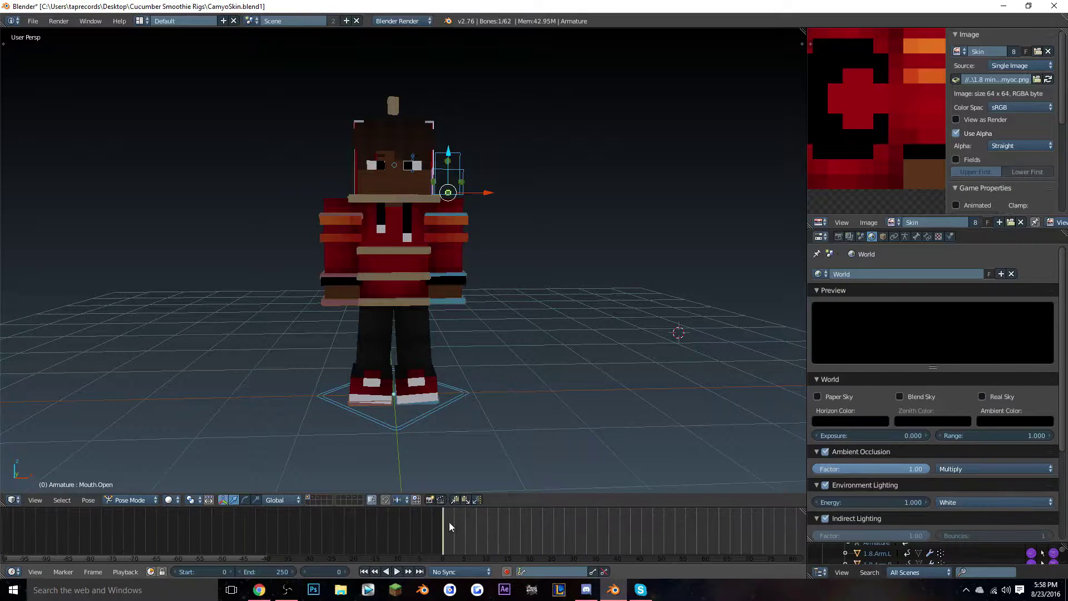
{"action": "left_click_drag", "start_coordinate": [450, 528], "coordinate": [441, 526]}
{"action": "scroll", "coordinate": [361, 385], "scroll_direction": "up", "scroll_amount": 1}
Set the playback sync mode to AV-sync and enable automatic keyframe insertion
{"action": "middle_click_drag", "start_coordinate": [362, 385], "coordinate": [419, 352]}
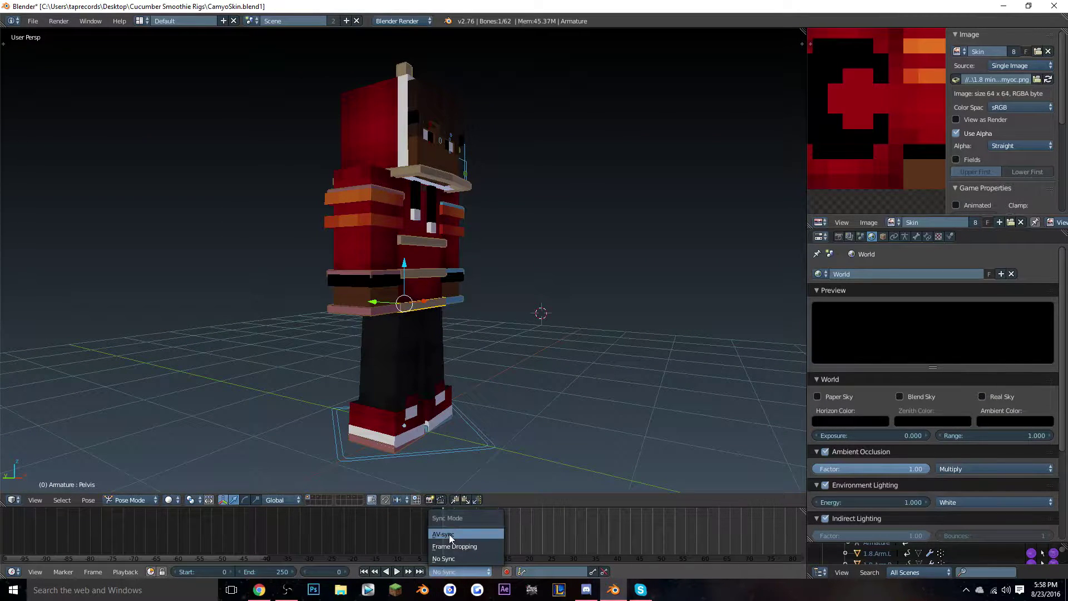
{"action": "left_click", "coordinate": [448, 534]}
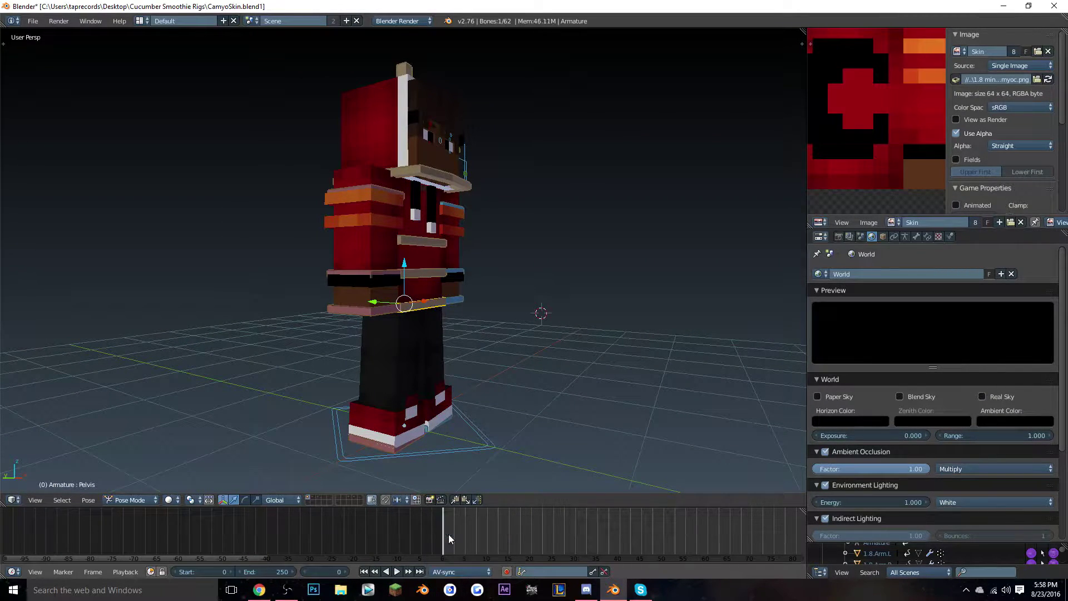
{"action": "left_click", "coordinate": [507, 571]}
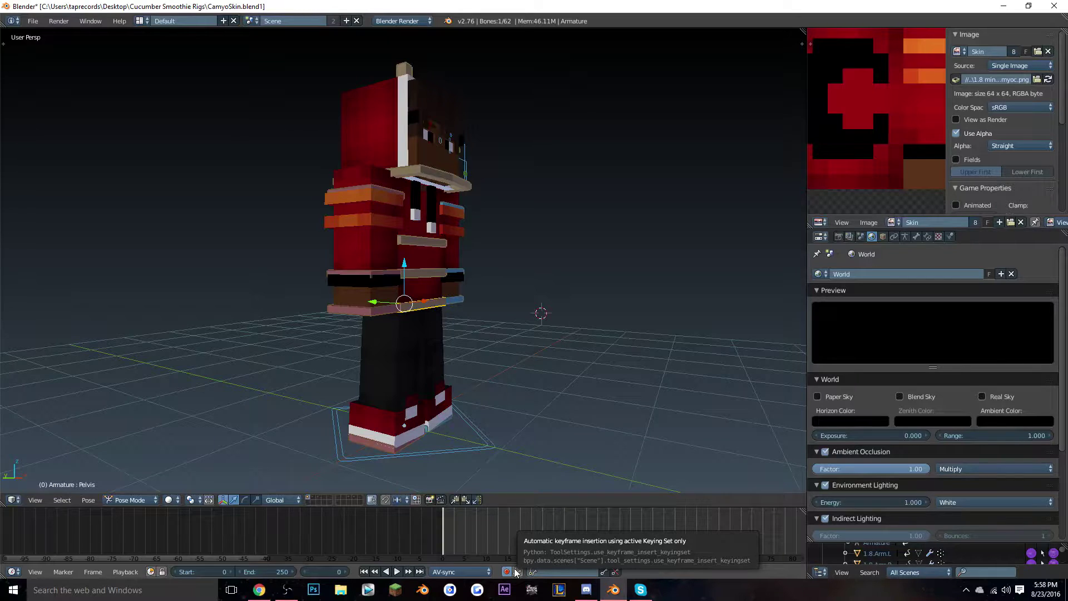
Restrict automatic keyframing to the active keying set and choose LocRotScale as that set
{"action": "left_click", "coordinate": [516, 572]}
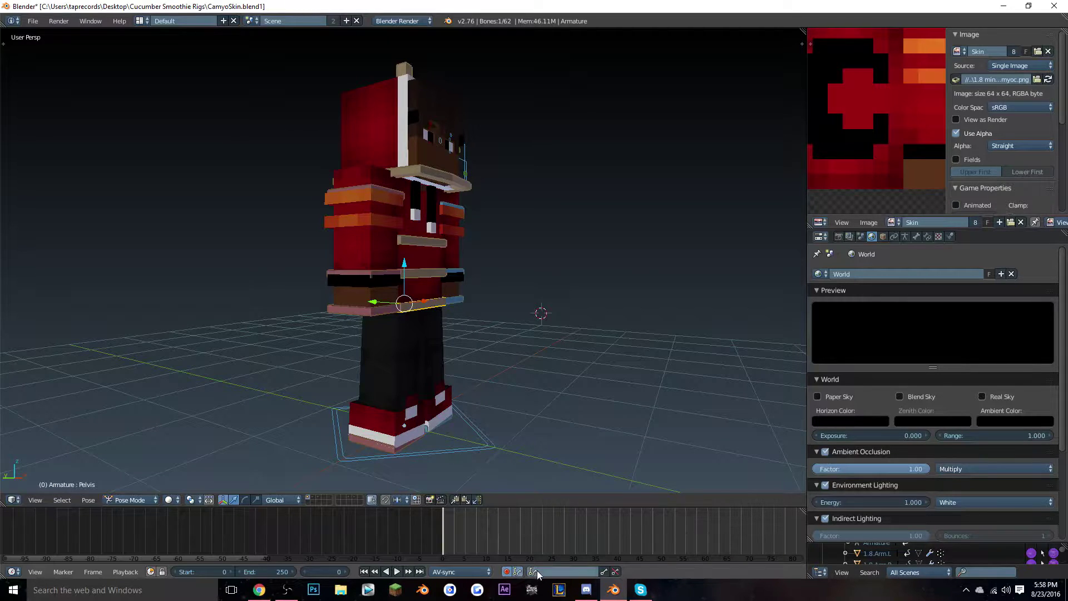
{"action": "left_click", "coordinate": [556, 569]}
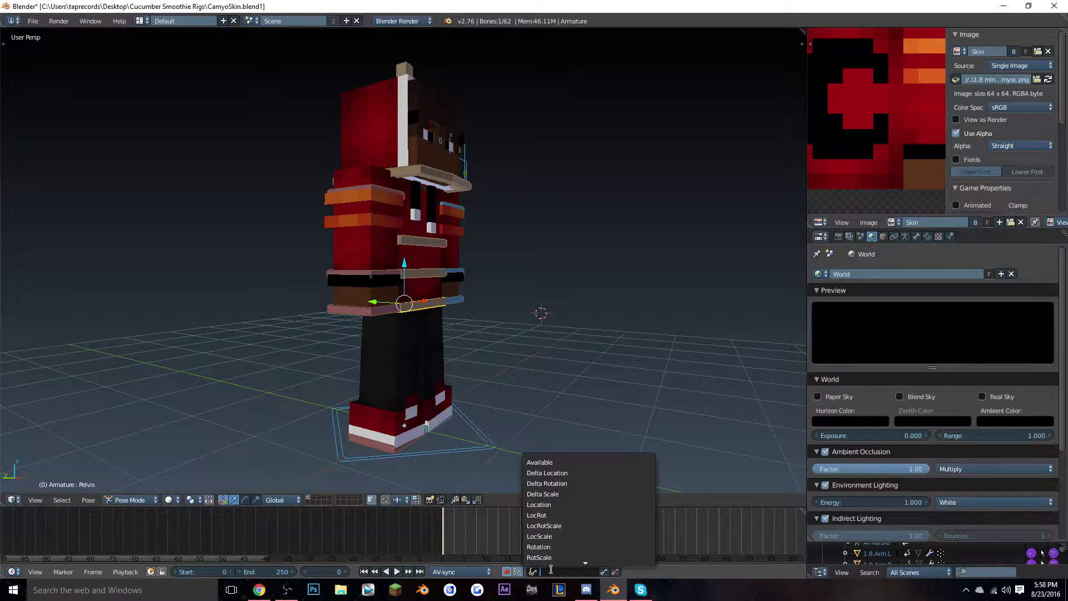
{"action": "left_click", "coordinate": [550, 526]}
Select all bones of the rig and insert a LocRotScale keyframe at frame 0
{"action": "middle_click_drag", "start_coordinate": [461, 398], "coordinate": [388, 385]}
{"action": "scroll", "coordinate": [397, 382], "scroll_direction": "up", "scroll_amount": 2}
{"action": "key", "text": "a"}
{"action": "key", "text": "a"}
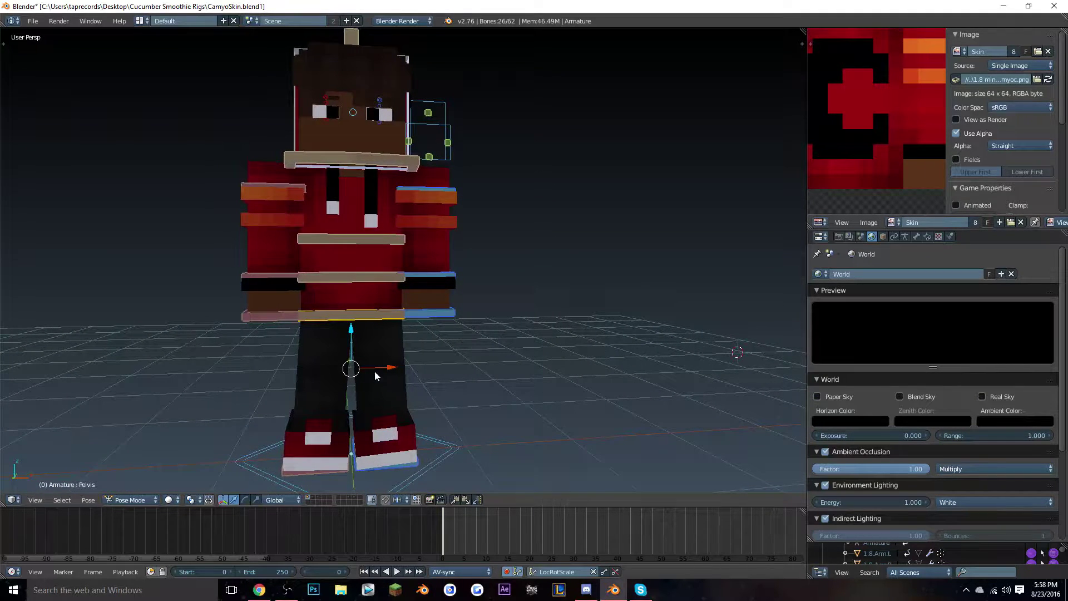
{"action": "key", "text": "i"}
{"action": "middle_click_drag", "start_coordinate": [519, 331], "coordinate": [429, 365]}
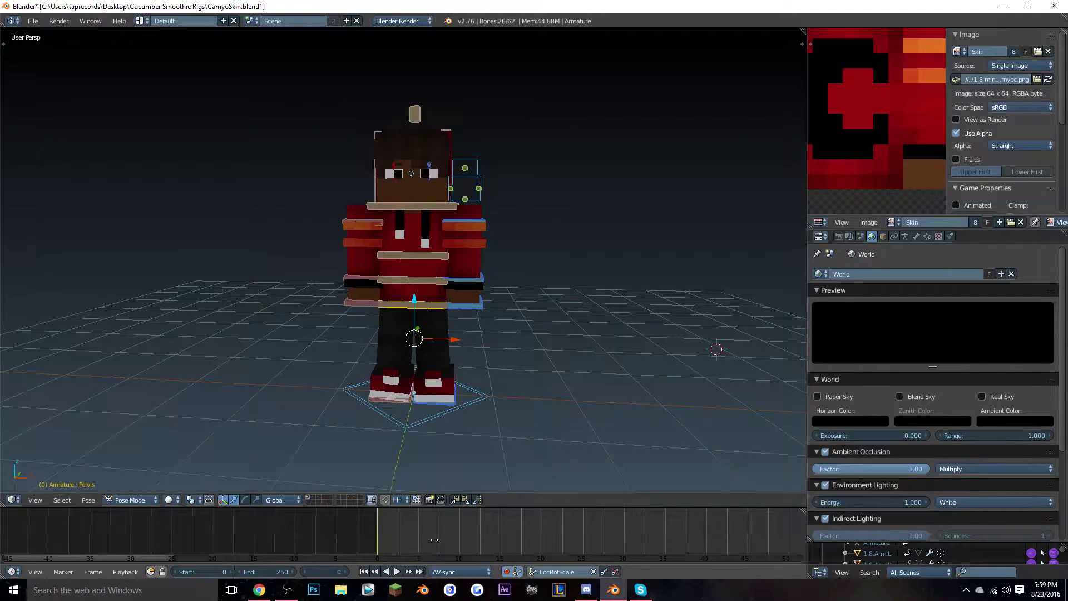
Play the timeline briefly from frame 0, then cancel playback
{"action": "scroll", "coordinate": [441, 532], "scroll_direction": "up", "scroll_amount": 1}
{"action": "middle_click_drag", "start_coordinate": [482, 531], "coordinate": [407, 527]}
{"action": "scroll", "coordinate": [406, 532], "scroll_direction": "up", "scroll_amount": 1}
{"action": "scroll", "coordinate": [316, 526], "scroll_direction": "up", "scroll_amount": 1}
{"action": "scroll", "coordinate": [277, 538], "scroll_direction": "down", "scroll_amount": 1}
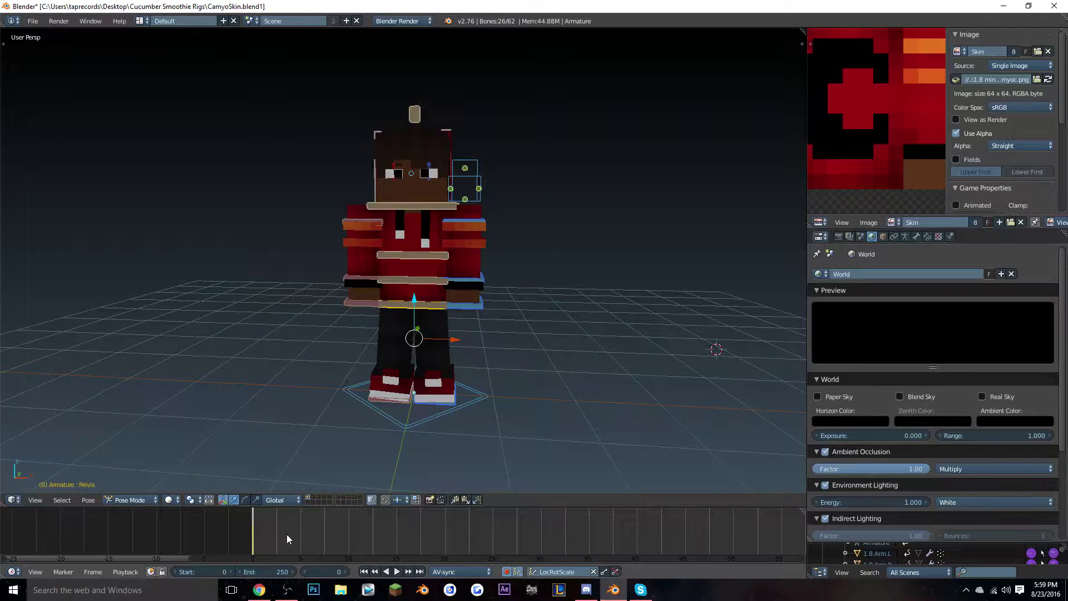
{"action": "key", "text": "alt+a"}
{"action": "scroll", "coordinate": [338, 542], "scroll_direction": "up", "scroll_amount": 2}
{"action": "left_click_drag", "start_coordinate": [339, 545], "coordinate": [222, 536]}
{"action": "scroll", "coordinate": [312, 531], "scroll_direction": "down", "scroll_amount": 1}
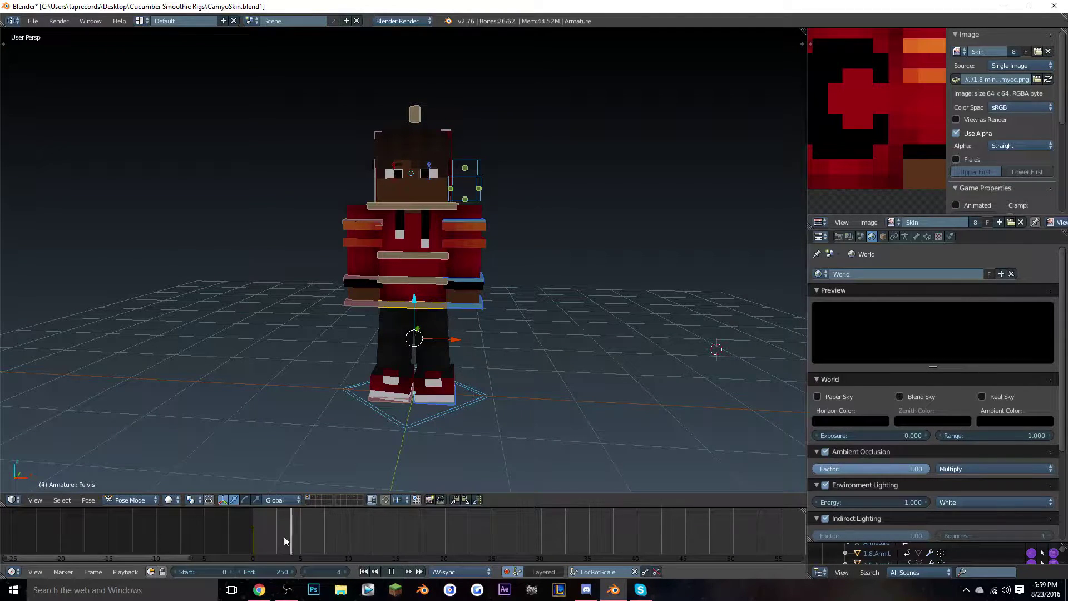
{"action": "key", "text": "Escape"}
Move the left foot bone forward along the Y axis to begin the stride pose
{"action": "middle_click_drag", "start_coordinate": [411, 362], "coordinate": [224, 338]}
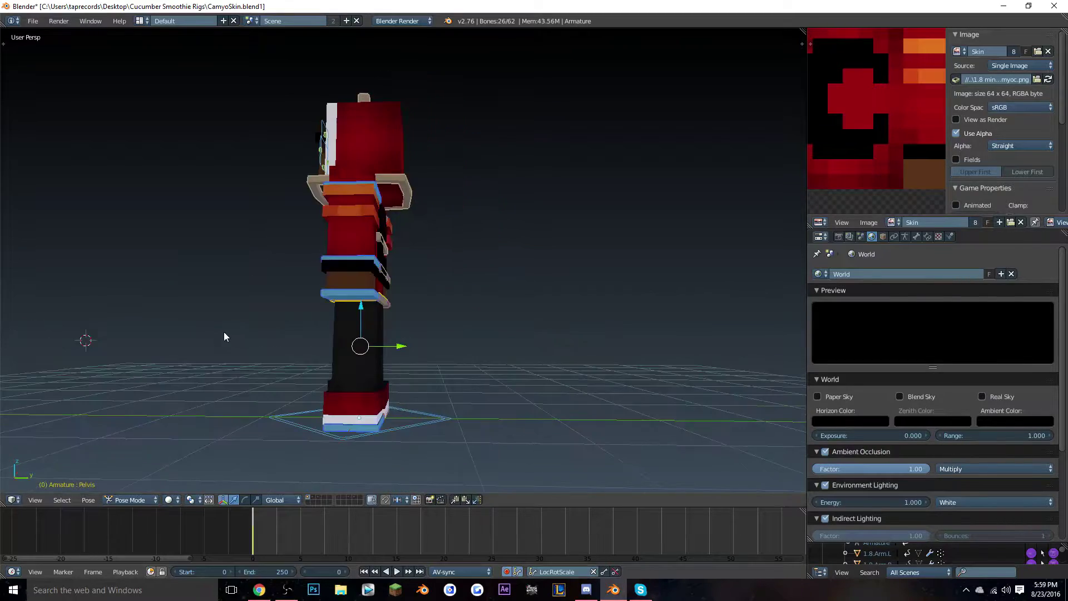
{"action": "scroll", "coordinate": [308, 320], "scroll_direction": "up", "scroll_amount": 3}
{"action": "middle_click_drag", "start_coordinate": [417, 272], "coordinate": [476, 318]}
{"action": "right_click", "coordinate": [475, 255]}
{"action": "right_click", "coordinate": [489, 283]}
{"action": "right_click", "coordinate": [445, 352]}
{"action": "key", "text": "g"}
{"action": "key", "text": "y"}
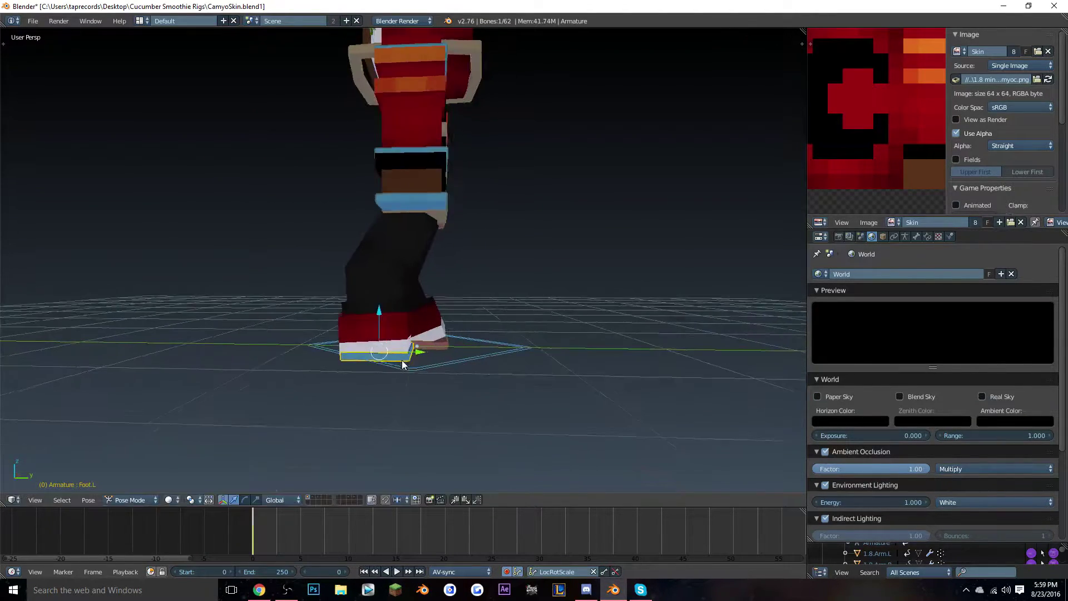
{"action": "scroll", "coordinate": [392, 361], "scroll_direction": "up", "scroll_amount": 3}
{"action": "middle_click_drag", "start_coordinate": [407, 328], "coordinate": [417, 330]}
{"action": "left_click", "coordinate": [420, 331]}
Move the right foot bone backward along the Y axis to open the stride
{"action": "right_click", "coordinate": [435, 336]}
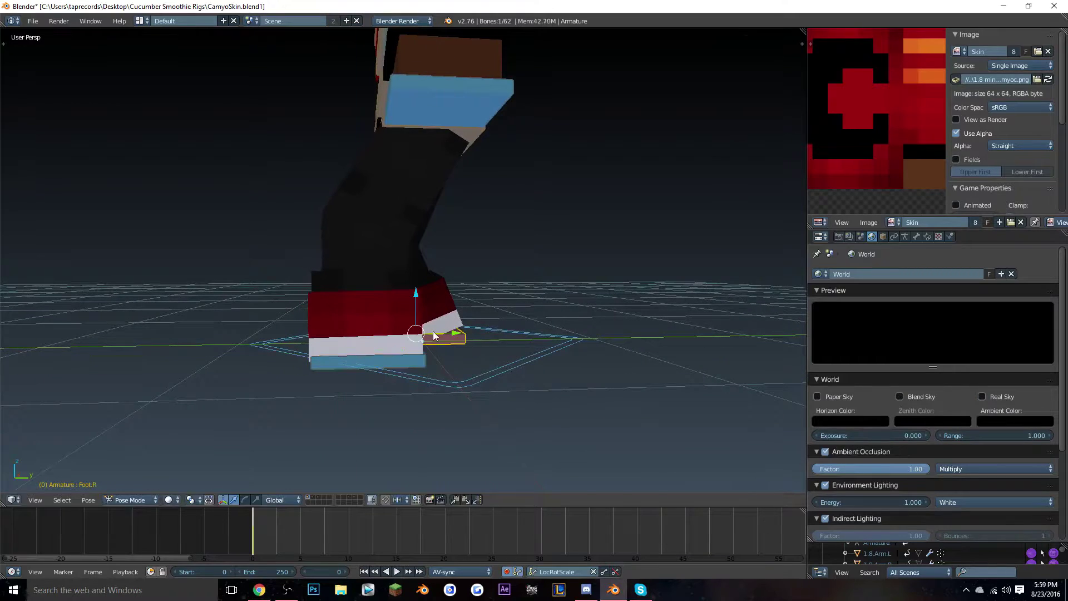
{"action": "key", "text": "g"}
{"action": "key", "text": "y"}
{"action": "left_click", "coordinate": [515, 315]}
Swing the arms opposite to the legs, moving the right hand forward and the left hand back
{"action": "middle_click_drag", "start_coordinate": [499, 293], "coordinate": [336, 381], "text": "shift"}
{"action": "middle_click_drag", "start_coordinate": [361, 247], "coordinate": [401, 333], "text": "shift"}
{"action": "middle_click_drag", "start_coordinate": [389, 395], "coordinate": [384, 282]}
{"action": "right_click", "coordinate": [437, 353]}
{"action": "right_click", "coordinate": [450, 232]}
{"action": "middle_click_drag", "start_coordinate": [449, 233], "coordinate": [334, 322]}
{"action": "right_click", "coordinate": [340, 309]}
{"action": "key", "text": "g"}
{"action": "left_click", "coordinate": [426, 306]}
{"action": "scroll", "coordinate": [355, 313], "scroll_direction": "up", "scroll_amount": 1}
{"action": "key", "text": "g"}
{"action": "left_click", "coordinate": [324, 328]}
{"action": "key", "text": "g"}
{"action": "left_click", "coordinate": [379, 320]}
Select all bones and insert a LocRotScale keyframe for the stride pose at frame 0
{"action": "right_click", "coordinate": [507, 295]}
{"action": "middle_click_drag", "start_coordinate": [507, 294], "coordinate": [298, 306]}
{"action": "right_click", "coordinate": [407, 277]}
{"action": "right_click", "coordinate": [455, 166]}
{"action": "right_click", "coordinate": [420, 387]}
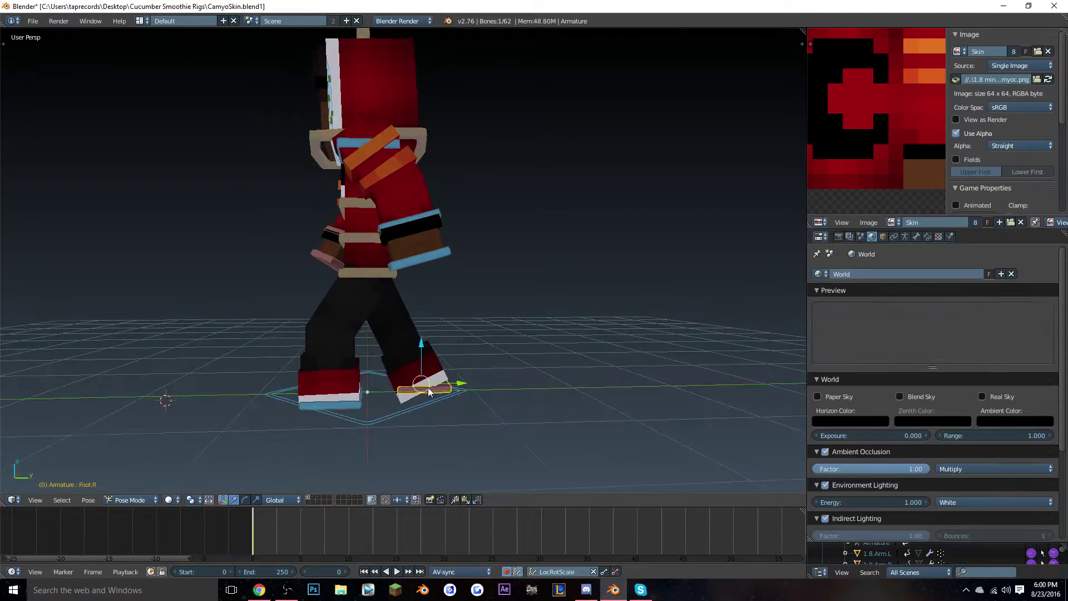
{"action": "middle_click_drag", "start_coordinate": [408, 386], "coordinate": [348, 417]}
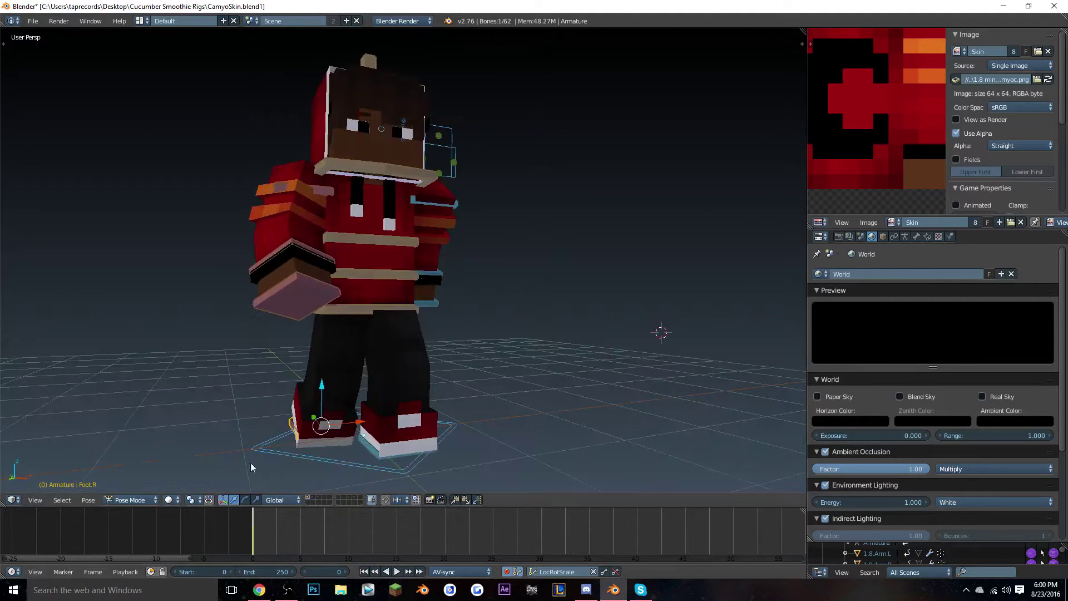
{"action": "key", "text": "a"}
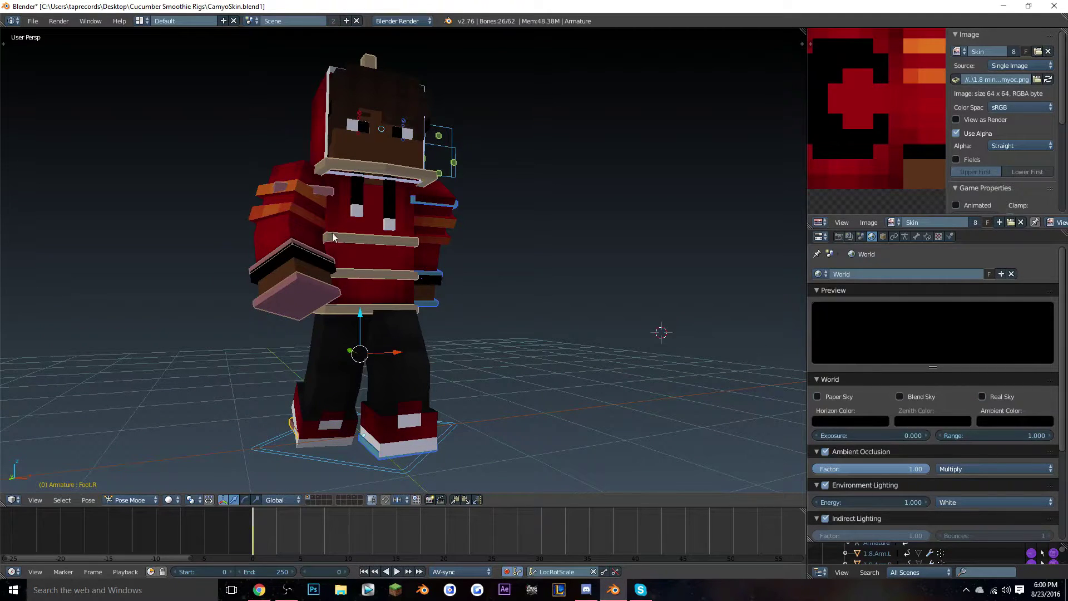
{"action": "key", "text": "i"}
Set the current frame to 10 and select the pelvis bone
{"action": "scroll", "coordinate": [348, 387], "scroll_direction": "up", "scroll_amount": 1}
{"action": "middle_click_drag", "start_coordinate": [361, 389], "coordinate": [434, 319]}
{"action": "scroll", "coordinate": [270, 539], "scroll_direction": "up", "scroll_amount": 2}
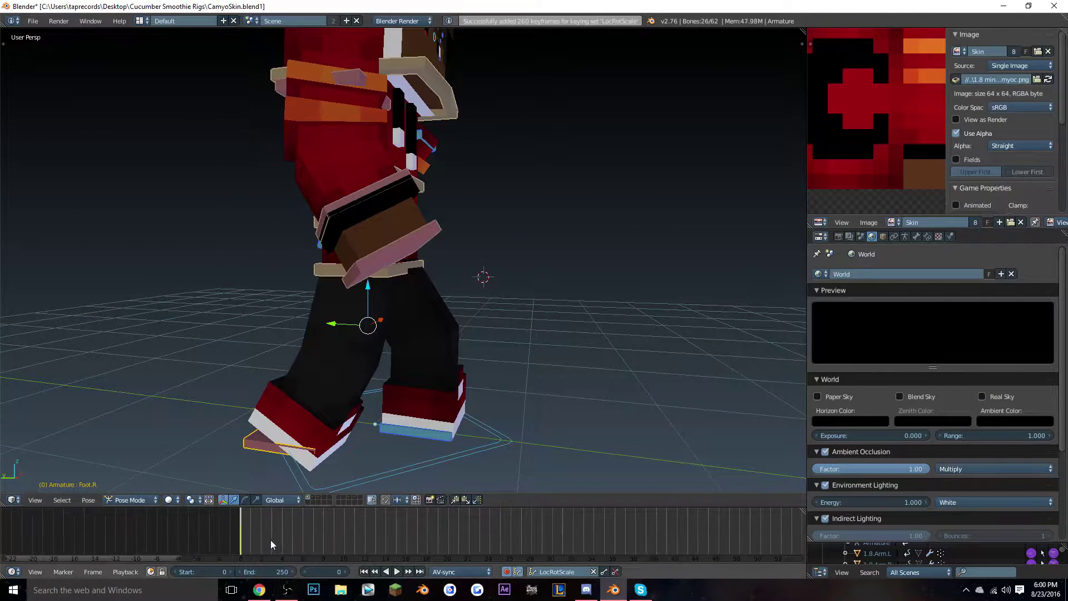
{"action": "left_click_drag", "start_coordinate": [253, 535], "coordinate": [340, 530]}
{"action": "middle_click_drag", "start_coordinate": [326, 332], "coordinate": [233, 312]}
{"action": "right_click", "coordinate": [382, 261]}
{"action": "key", "text": "g"}
{"action": "right_click", "coordinate": [379, 300]}
{"action": "scroll", "coordinate": [312, 356], "scroll_direction": "down", "scroll_amount": 1}
{"action": "middle_click_drag", "start_coordinate": [330, 365], "coordinate": [317, 364]}
{"action": "key", "text": "g"}
{"action": "key", "text": "y"}
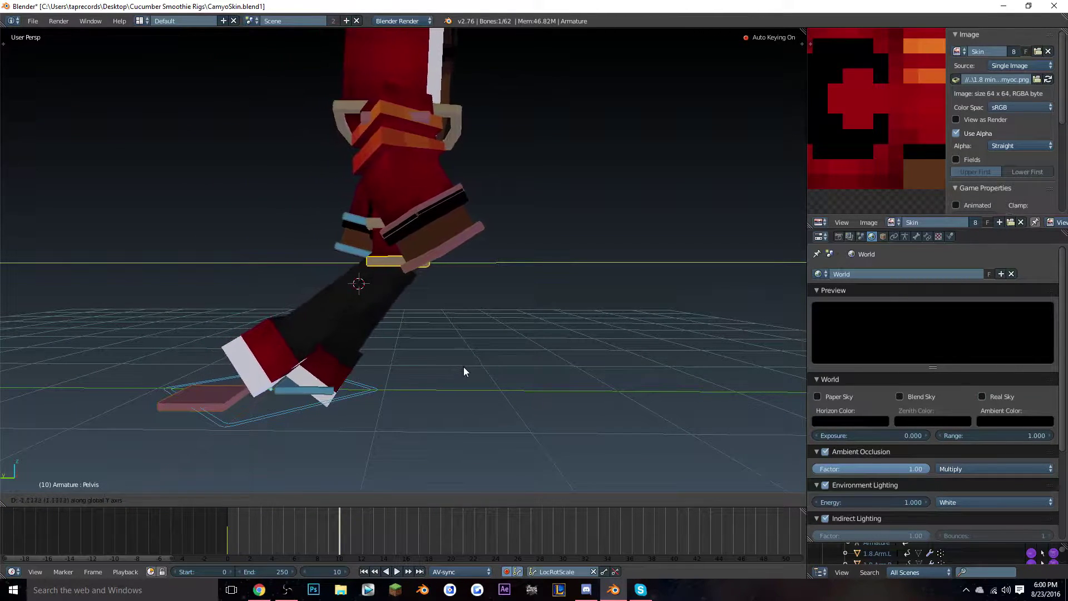
{"action": "right_click", "coordinate": [463, 366]}
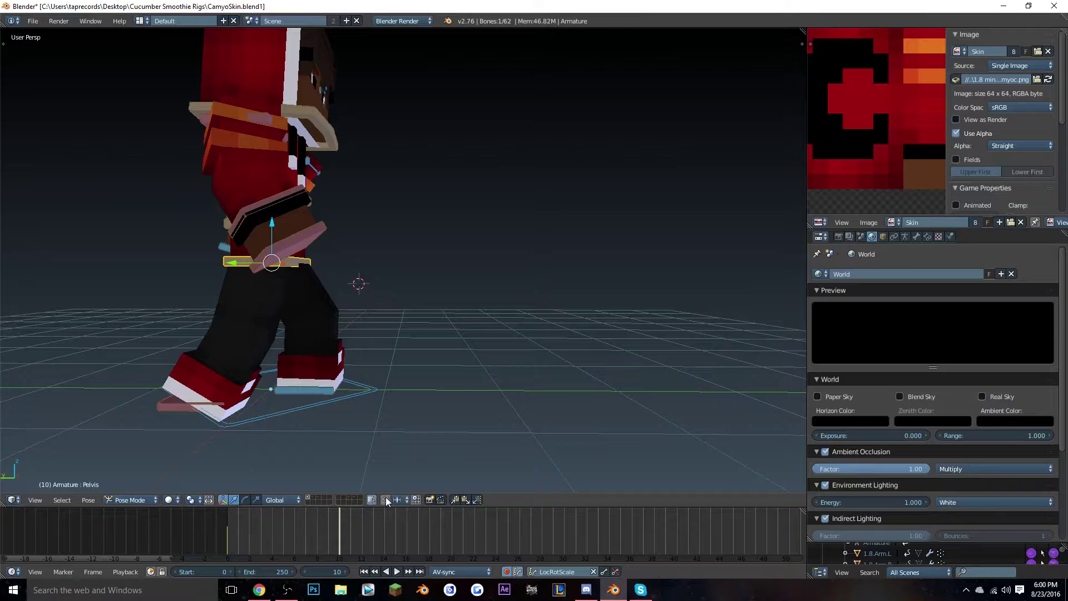
Try rotating the pelvis bone at frame 10 and undo the change
{"action": "left_click", "coordinate": [385, 499]}
{"action": "key", "text": "r"}
{"action": "left_click", "coordinate": [476, 363]}
{"action": "key", "text": "ctrl+z"}
{"action": "middle_click_drag", "start_coordinate": [334, 405], "coordinate": [345, 406]}
{"action": "key", "text": "ctrl+z"}
{"action": "left_click", "coordinate": [387, 499]}
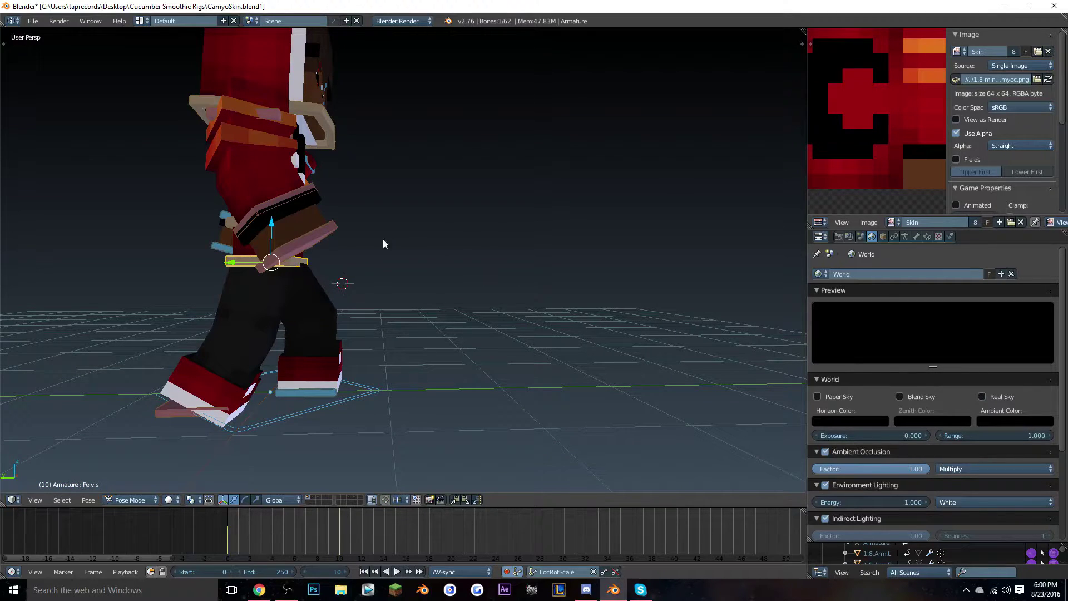
Move the pelvis bone forward along the Y axis at frame 10
{"action": "scroll", "coordinate": [417, 301], "scroll_direction": "down", "scroll_amount": 3}
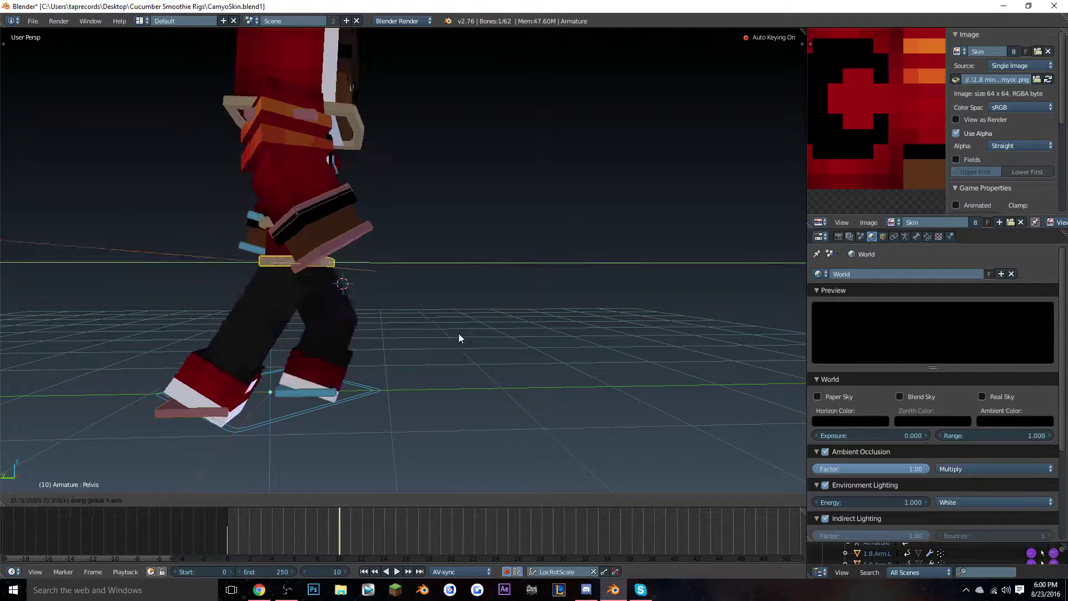
{"action": "middle_click_drag", "start_coordinate": [292, 389], "coordinate": [598, 345]}
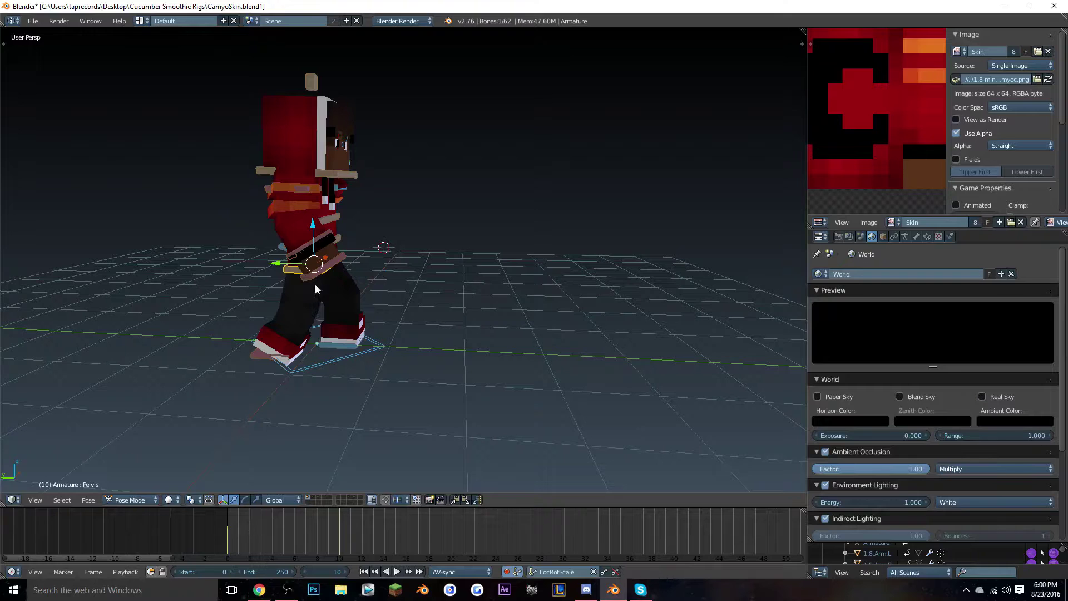
{"action": "scroll", "coordinate": [366, 379], "scroll_direction": "up", "scroll_amount": 4}
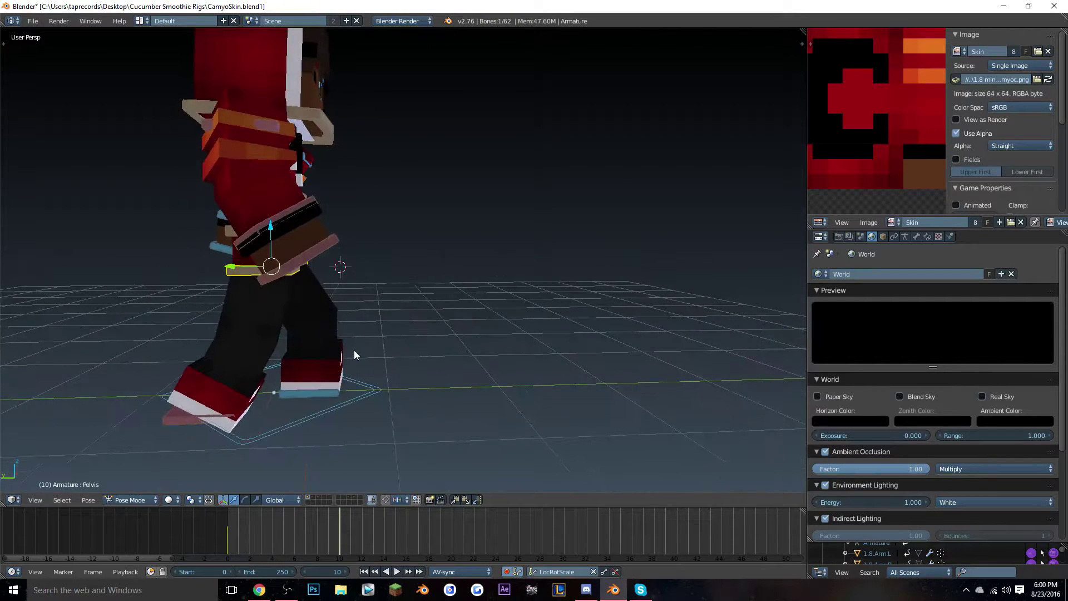
{"action": "key", "text": "g"}
{"action": "key", "text": "y"}
{"action": "left_click", "coordinate": [440, 365]}
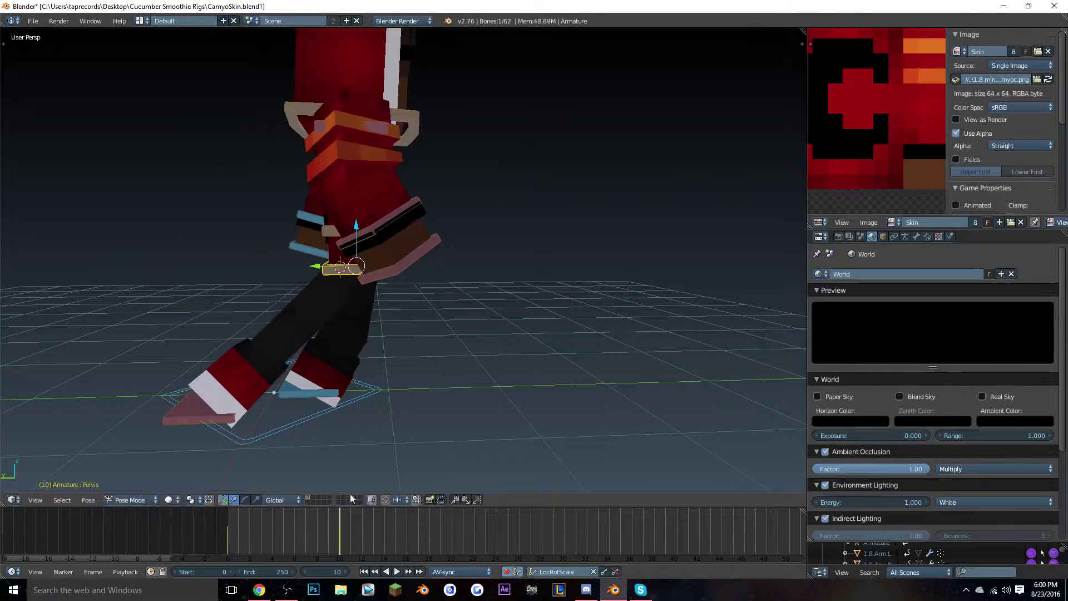
Play the pelvis animation from frame 0 and stop it
{"action": "left_click", "coordinate": [228, 535]}
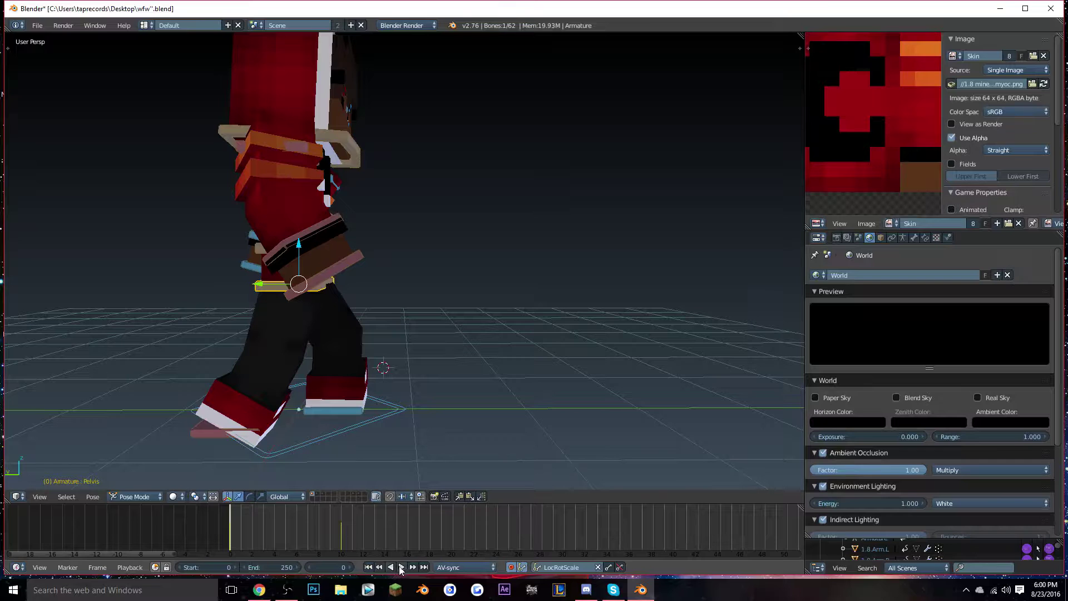
{"action": "left_click", "coordinate": [401, 567]}
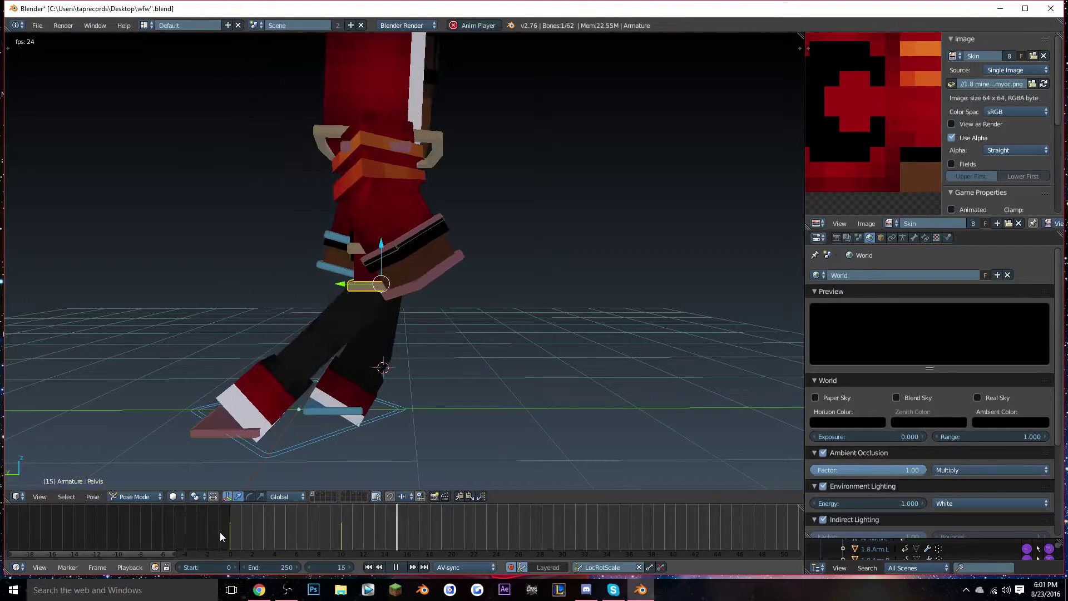
{"action": "left_click", "coordinate": [394, 567]}
Return to frame 10 and move the pelvis bone farther forward along the Y axis
{"action": "left_click_drag", "start_coordinate": [245, 540], "coordinate": [341, 530]}
{"action": "key", "text": "g"}
{"action": "key", "text": "y"}
{"action": "left_click", "coordinate": [354, 330]}
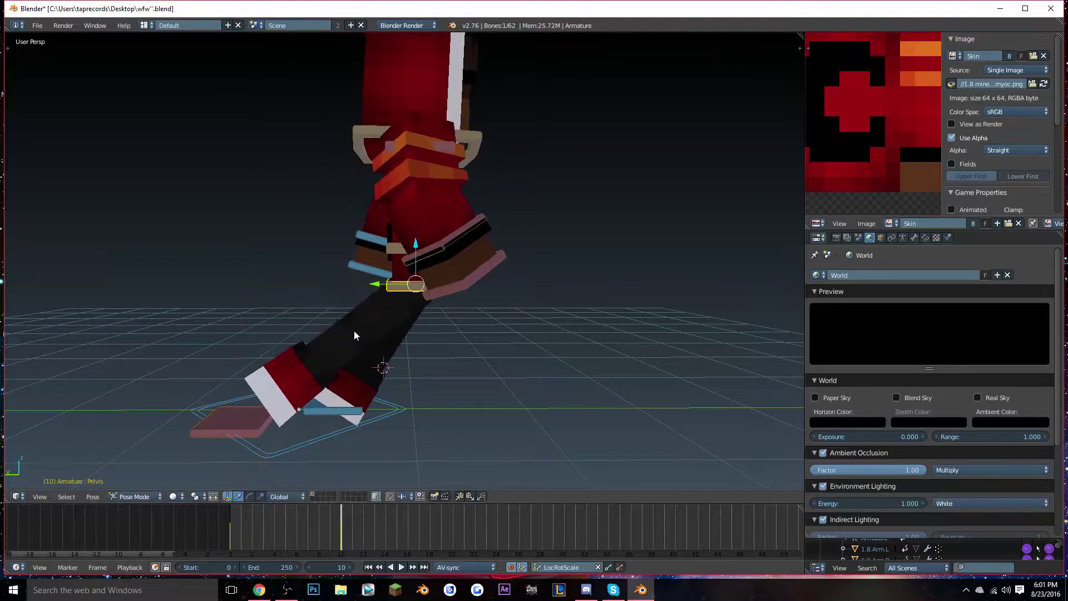
Play back the revised pelvis movement and return to frame 10
{"action": "left_click", "coordinate": [379, 567]}
{"action": "left_click", "coordinate": [403, 566]}
{"action": "left_click", "coordinate": [404, 566]}
{"action": "left_click_drag", "start_coordinate": [234, 538], "coordinate": [336, 523]}
{"action": "scroll", "coordinate": [374, 314], "scroll_direction": "up", "scroll_amount": 4}
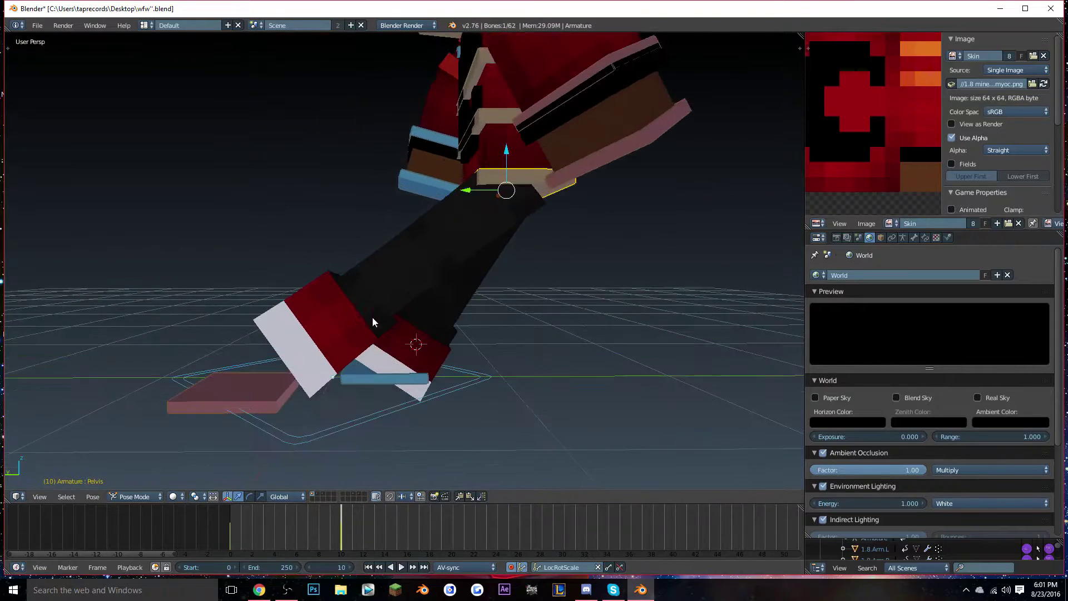
Move the right foot bone forward along the Y axis at frame 10 and play back the step
{"action": "right_click", "coordinate": [238, 406]}
{"action": "key", "text": "g"}
{"action": "key", "text": "y"}
{"action": "left_click", "coordinate": [536, 425]}
{"action": "left_click_drag", "start_coordinate": [312, 531], "coordinate": [233, 539]}
{"action": "left_click", "coordinate": [402, 565]}
{"action": "left_click_drag", "start_coordinate": [317, 534], "coordinate": [339, 539]}
Adjust the left foot bone's position along the Z and Y axes at frame 10
{"action": "right_click", "coordinate": [364, 346]}
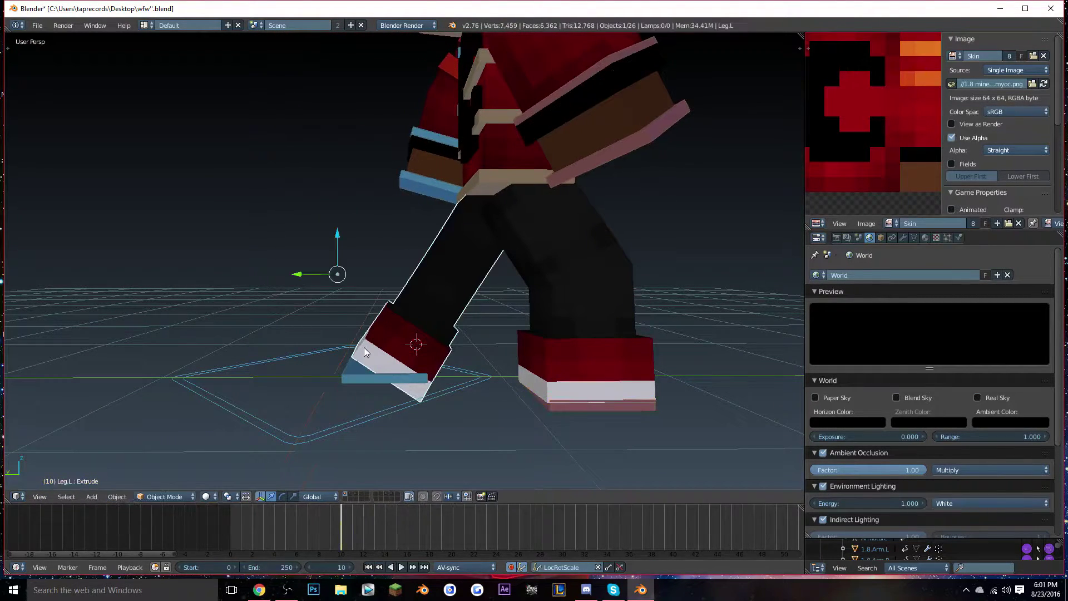
{"action": "right_click", "coordinate": [381, 375]}
{"action": "key", "text": "g"}
{"action": "key", "text": "z"}
{"action": "left_click", "coordinate": [403, 373]}
{"action": "middle_click_drag", "start_coordinate": [445, 421], "coordinate": [331, 431], "text": "shift"}
{"action": "key", "text": "g"}
{"action": "key", "text": "y"}
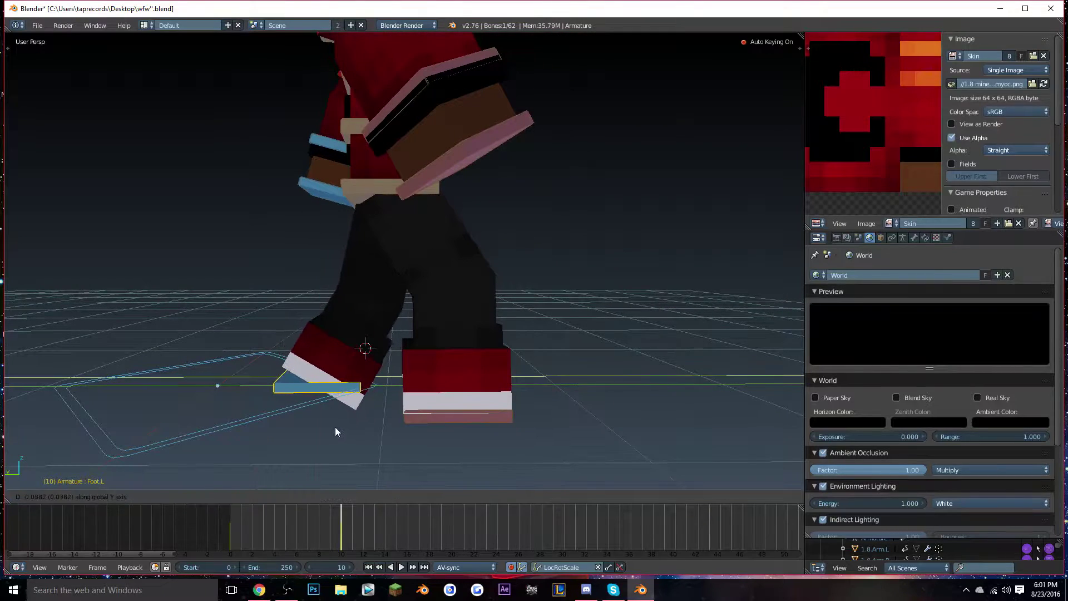
{"action": "left_click", "coordinate": [335, 426]}
Play the foot movement from frame 0, viewing the character from the front, and stop it
{"action": "left_click_drag", "start_coordinate": [325, 545], "coordinate": [230, 542]}
{"action": "left_click", "coordinate": [401, 567]}
{"action": "middle_click_drag", "start_coordinate": [378, 485], "coordinate": [219, 529]}
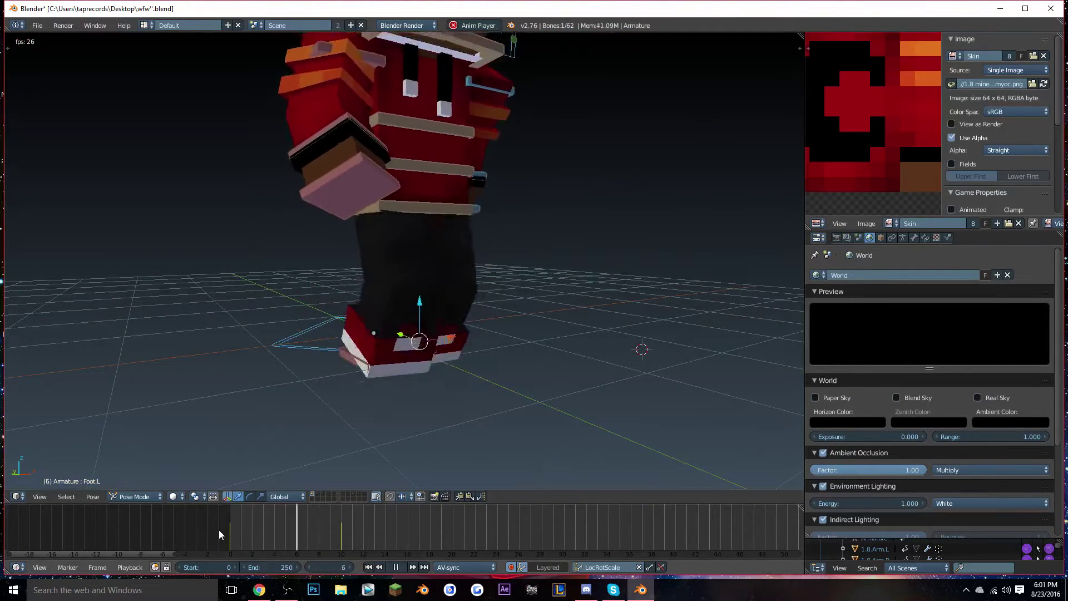
{"action": "left_click", "coordinate": [399, 567]}
Raise the right foot bone along the Z axis at frame 5
{"action": "left_click_drag", "start_coordinate": [340, 539], "coordinate": [286, 536]}
{"action": "middle_click_drag", "start_coordinate": [312, 384], "coordinate": [281, 368]}
{"action": "right_click", "coordinate": [429, 342]}
{"action": "scroll", "coordinate": [429, 345], "scroll_direction": "up", "scroll_amount": 2}
{"action": "middle_click_drag", "start_coordinate": [432, 393], "coordinate": [456, 391]}
{"action": "key", "text": "g"}
{"action": "key", "text": "z"}
{"action": "left_click", "coordinate": [441, 353]}
Raise the pelvis bone along the Z axis at frame 5
{"action": "right_click", "coordinate": [263, 169]}
{"action": "middle_click_drag", "start_coordinate": [263, 169], "coordinate": [353, 423]}
{"action": "key", "text": "g"}
{"action": "key", "text": "z"}
{"action": "left_click", "coordinate": [424, 302]}
Play the first step from frame 0 to check the foot lift and pelvis rise, and stop playback
{"action": "scroll", "coordinate": [343, 301], "scroll_direction": "down", "scroll_amount": 3}
{"action": "left_click", "coordinate": [380, 567]}
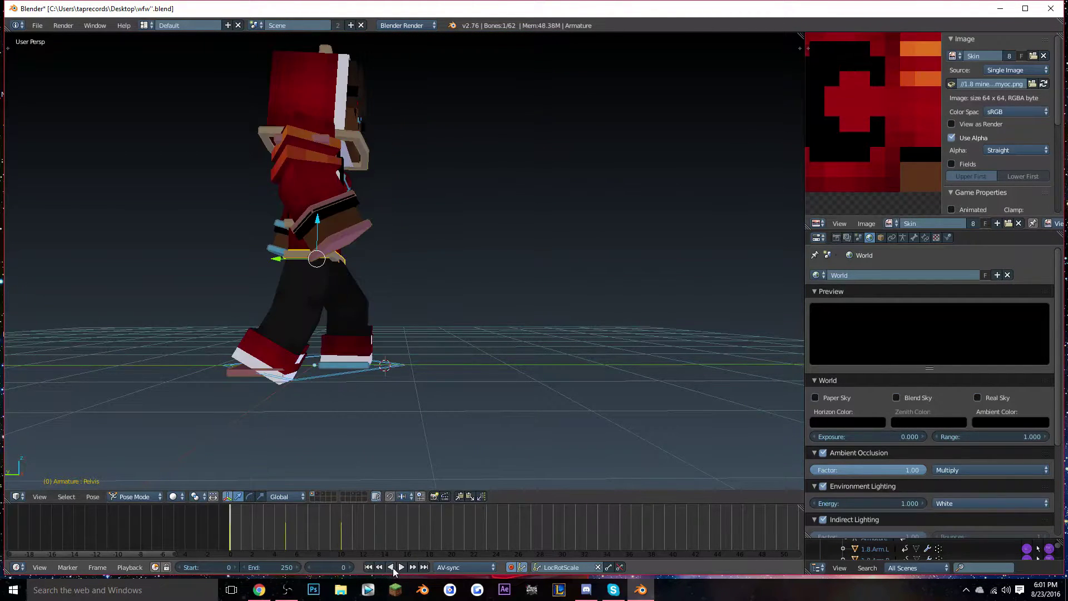
{"action": "left_click", "coordinate": [401, 567]}
{"action": "left_click", "coordinate": [190, 535]}
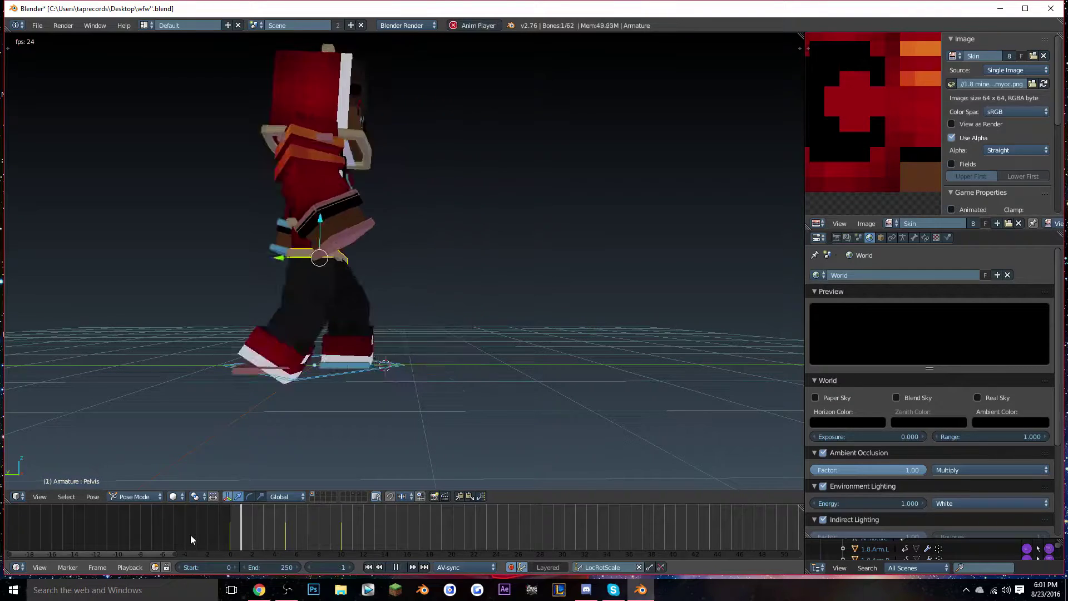
{"action": "left_click", "coordinate": [395, 567]}
Adjust the pelvis bone's height along the Z axis at frame 10
{"action": "left_click_drag", "start_coordinate": [321, 535], "coordinate": [341, 536]}
{"action": "key", "text": "g"}
{"action": "middle_click", "coordinate": [359, 371]}
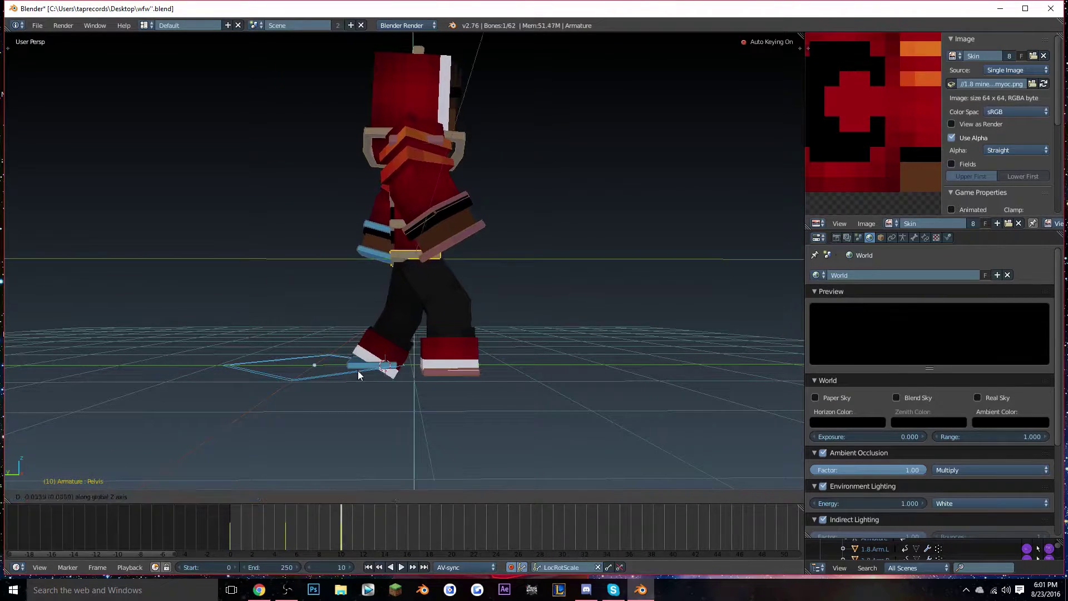
{"action": "left_click", "coordinate": [359, 375]}
Play the step from frame 0 and examine the feet at frame 10 from different angles
{"action": "left_click", "coordinate": [368, 567]}
{"action": "left_click", "coordinate": [401, 566]}
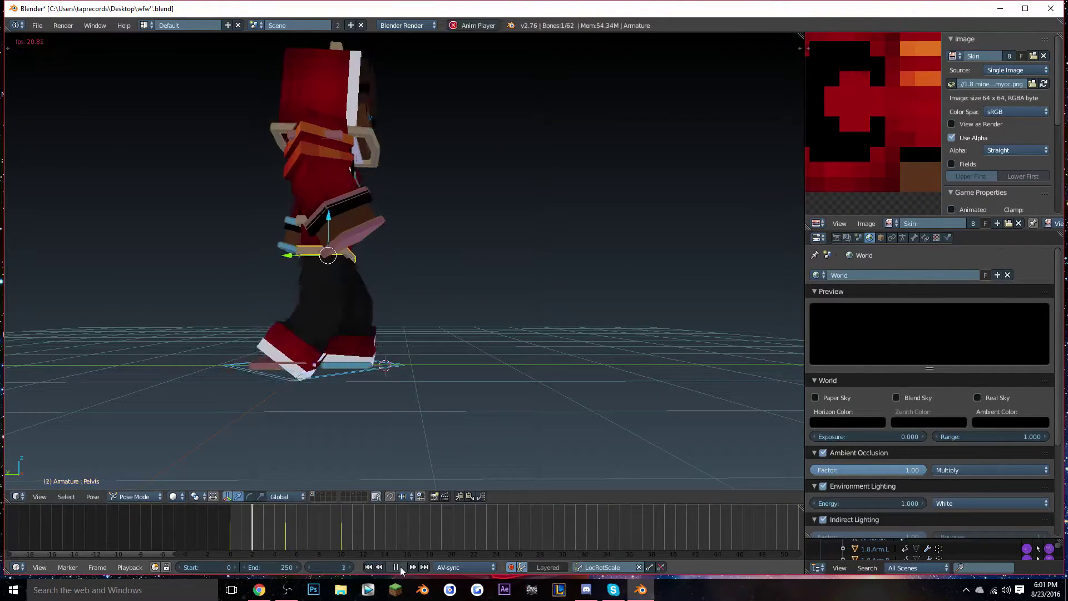
{"action": "key", "text": "Escape"}
{"action": "left_click", "coordinate": [334, 530]}
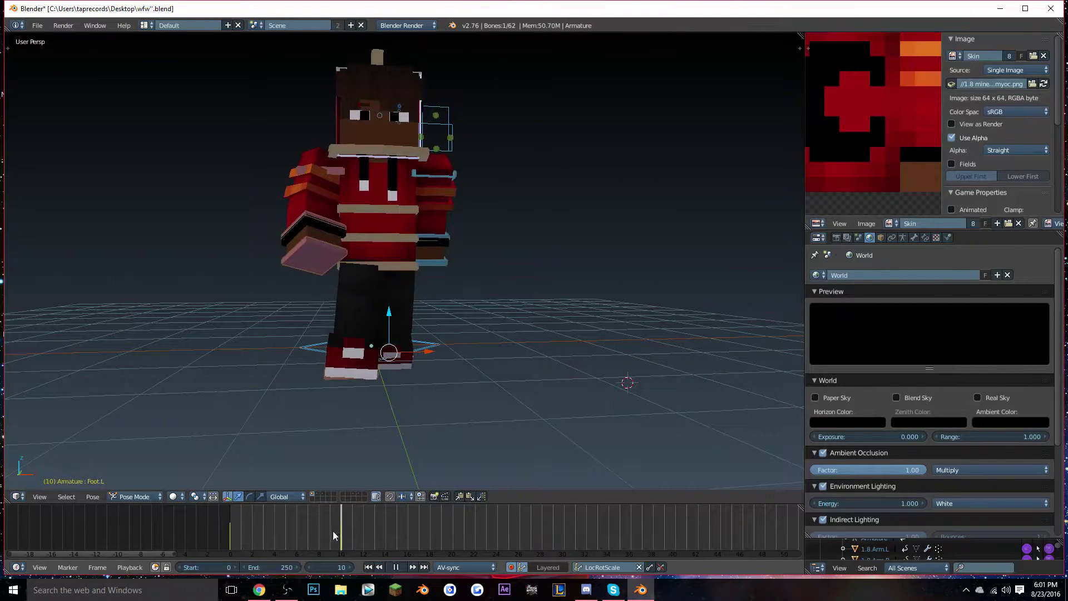
{"action": "right_click", "coordinate": [351, 370]}
{"action": "left_click", "coordinate": [337, 521]}
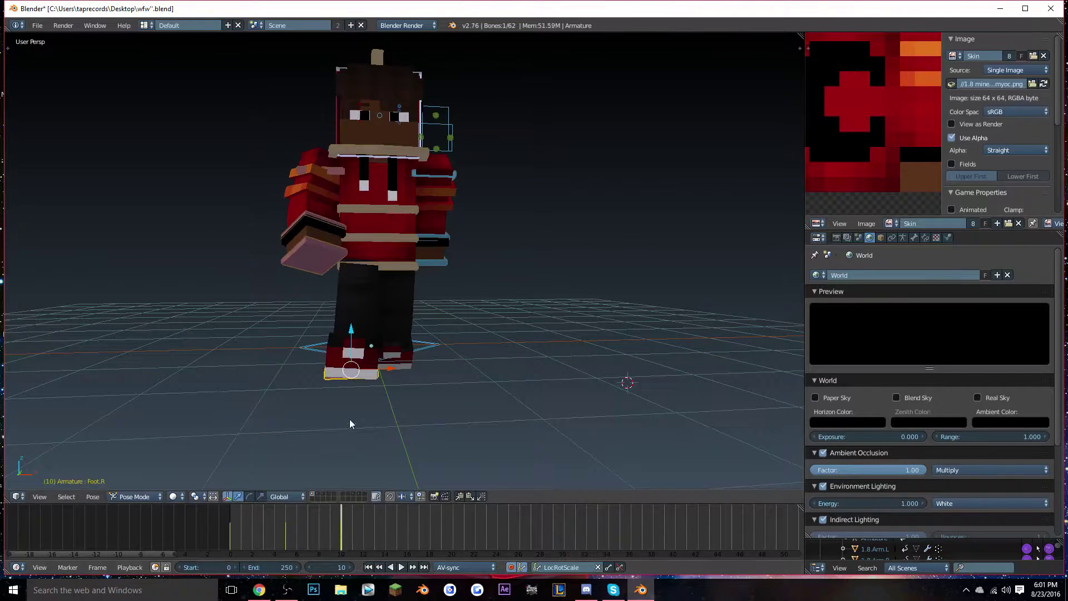
{"action": "middle_click_drag", "start_coordinate": [359, 419], "coordinate": [321, 538]}
{"action": "left_click", "coordinate": [226, 540]}
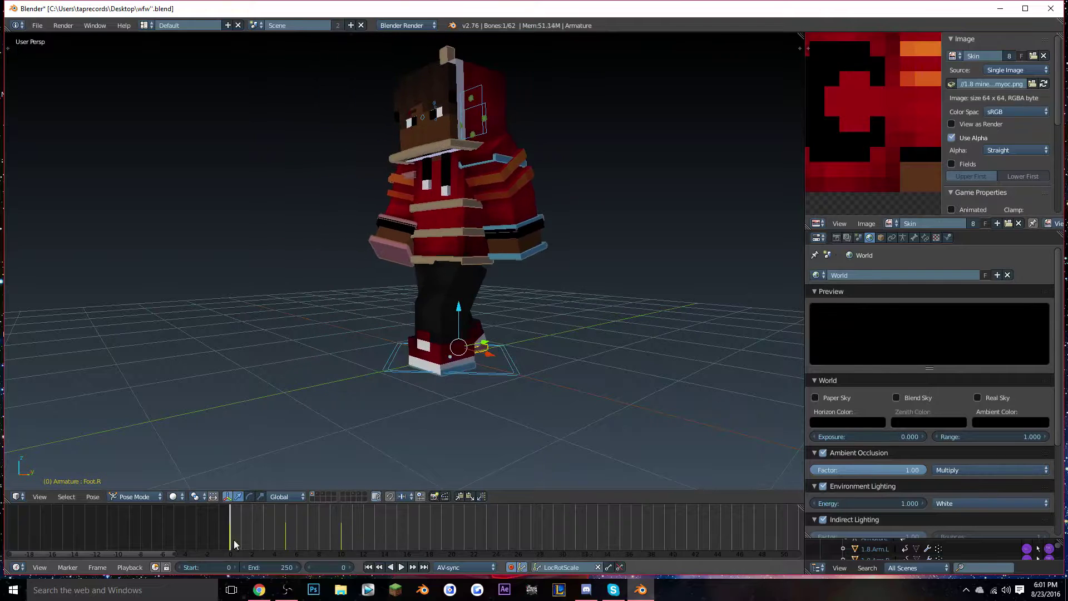
{"action": "left_click", "coordinate": [401, 567]}
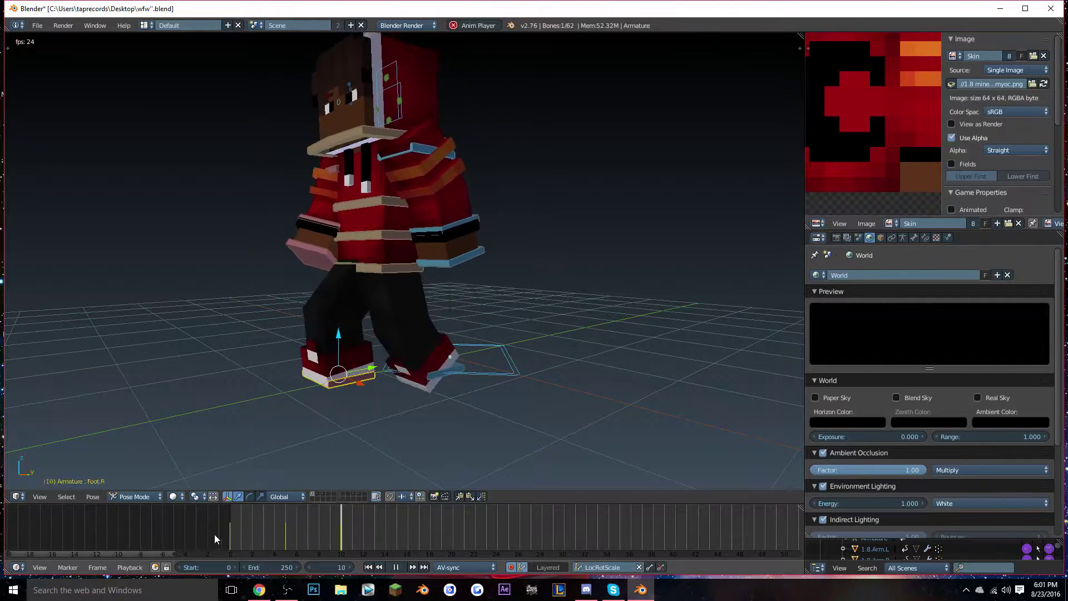
{"action": "left_click", "coordinate": [399, 565]}
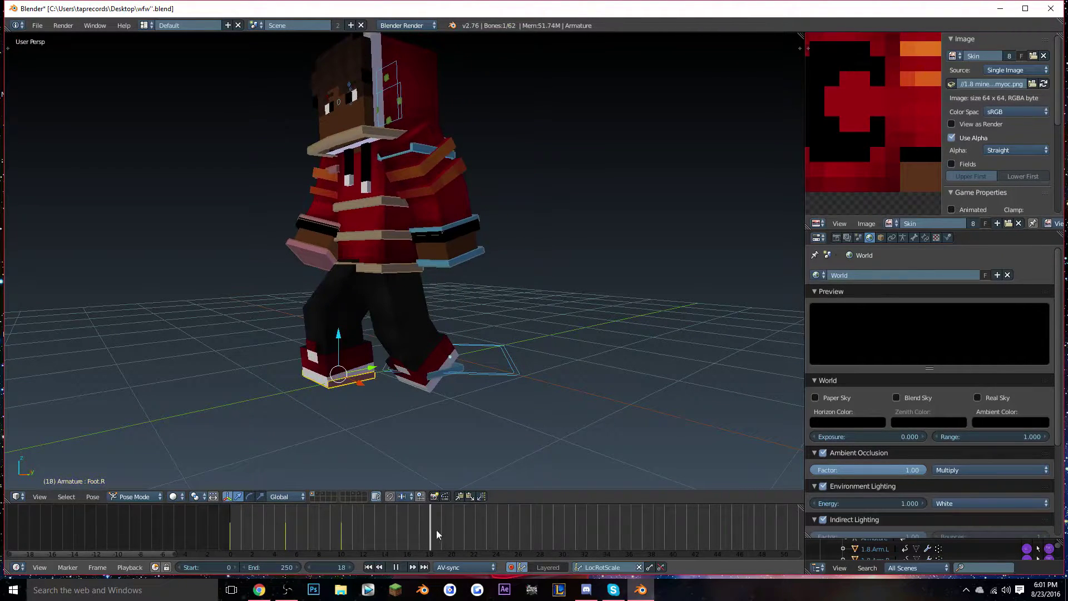
Move the pelvis bone forward along the Y axis at frame 20
{"action": "key", "text": "alt+a"}
{"action": "middle_click_drag", "start_coordinate": [442, 433], "coordinate": [413, 426]}
{"action": "right_click", "coordinate": [394, 272]}
{"action": "middle_click_drag", "start_coordinate": [395, 274], "coordinate": [388, 279]}
{"action": "key", "text": "g"}
{"action": "key", "text": "y"}
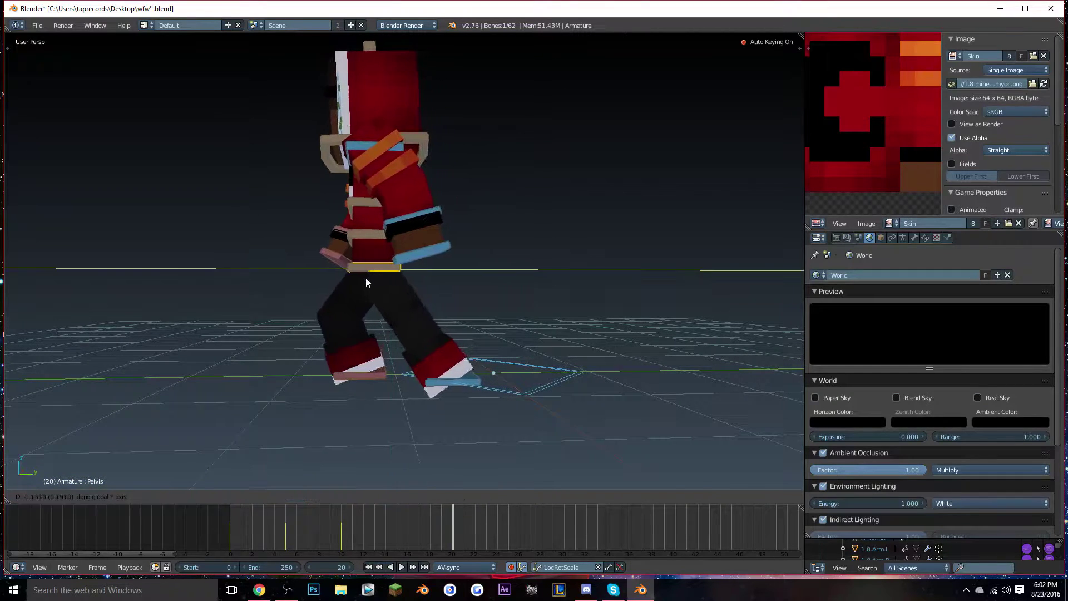
{"action": "left_click", "coordinate": [294, 288]}
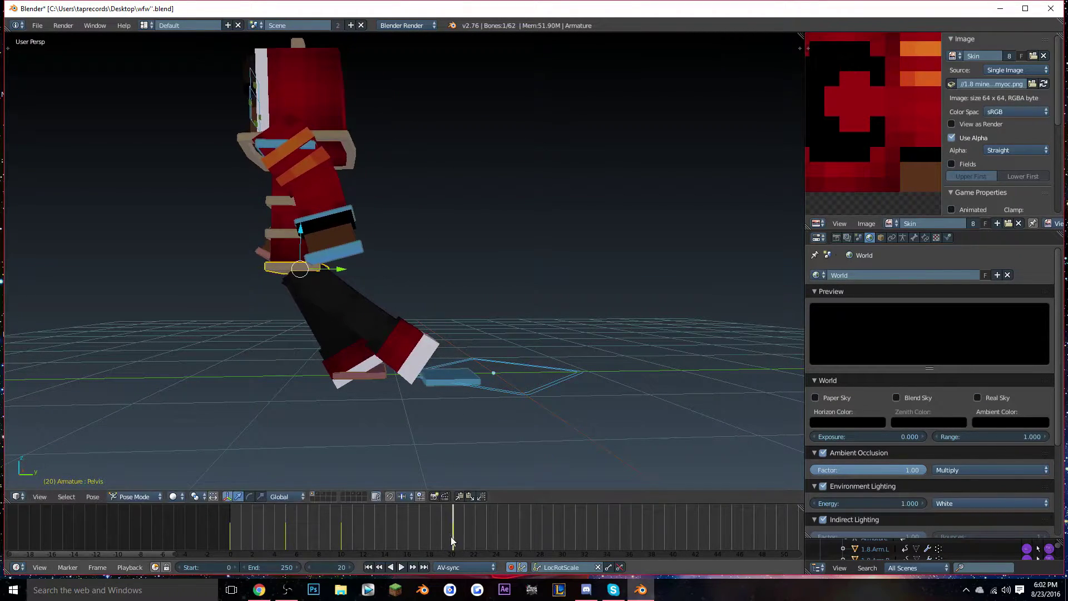
Play the animation briefly and move the pelvis bone farther forward along the Y axis at frame 20
{"action": "key", "text": "shift+Left"}
{"action": "left_click", "coordinate": [400, 566]}
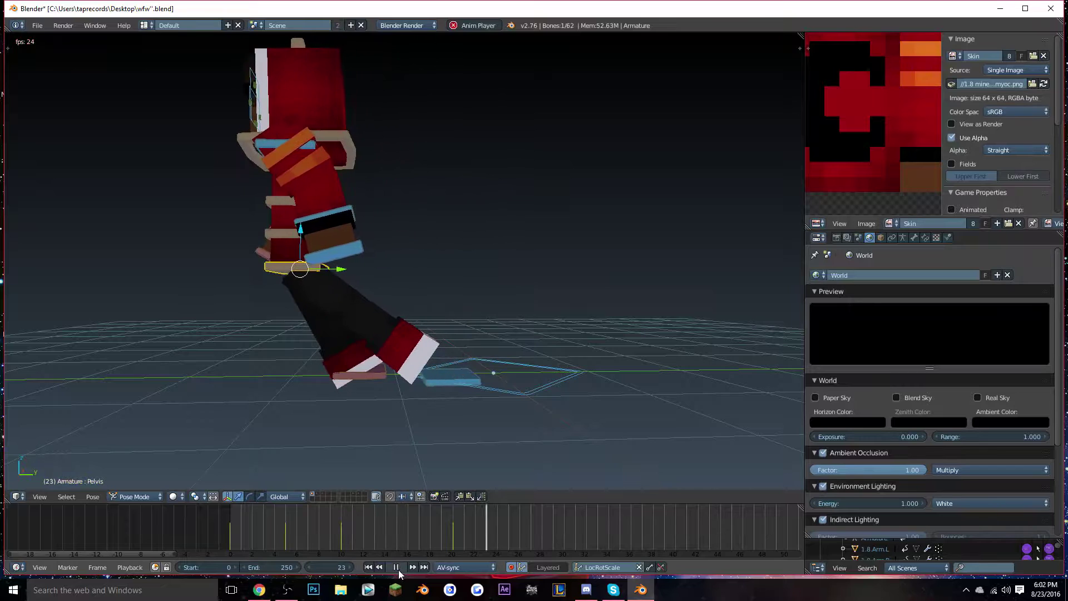
{"action": "key", "text": "g"}
{"action": "key", "text": "y"}
{"action": "left_click", "coordinate": [392, 388]}
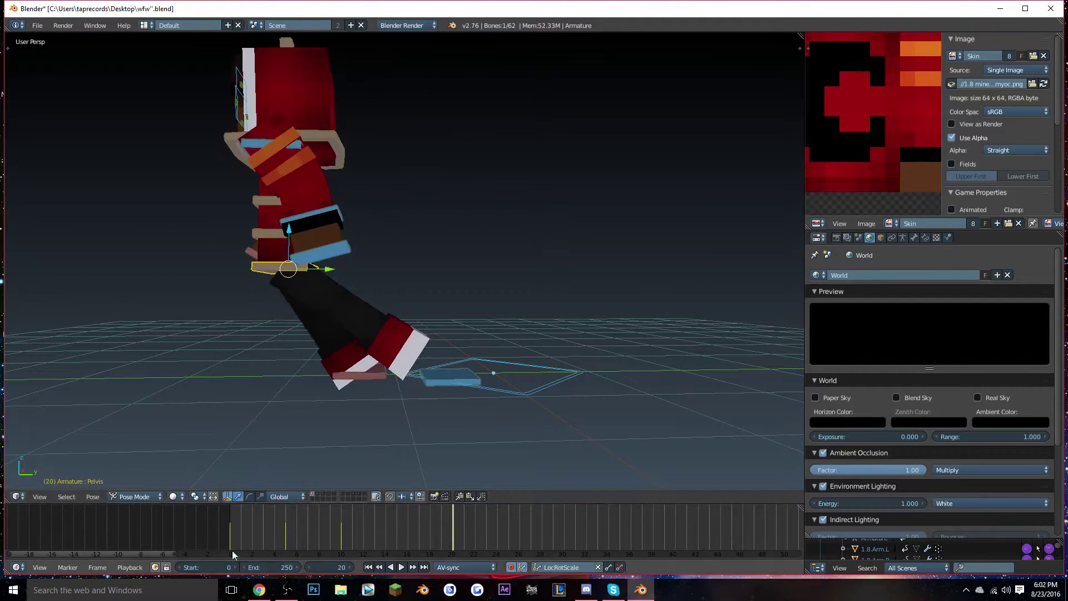
Play the animation from frame 0 to check the pelvis movement up to frame 20
{"action": "left_click", "coordinate": [230, 543]}
{"action": "left_click", "coordinate": [401, 568]}
{"action": "left_click", "coordinate": [399, 567]}
Move the left foot bone forward along the Y axis, ahead of the right foot, at frame 20
{"action": "right_click", "coordinate": [449, 376]}
{"action": "key", "text": "g"}
{"action": "key", "text": "y"}
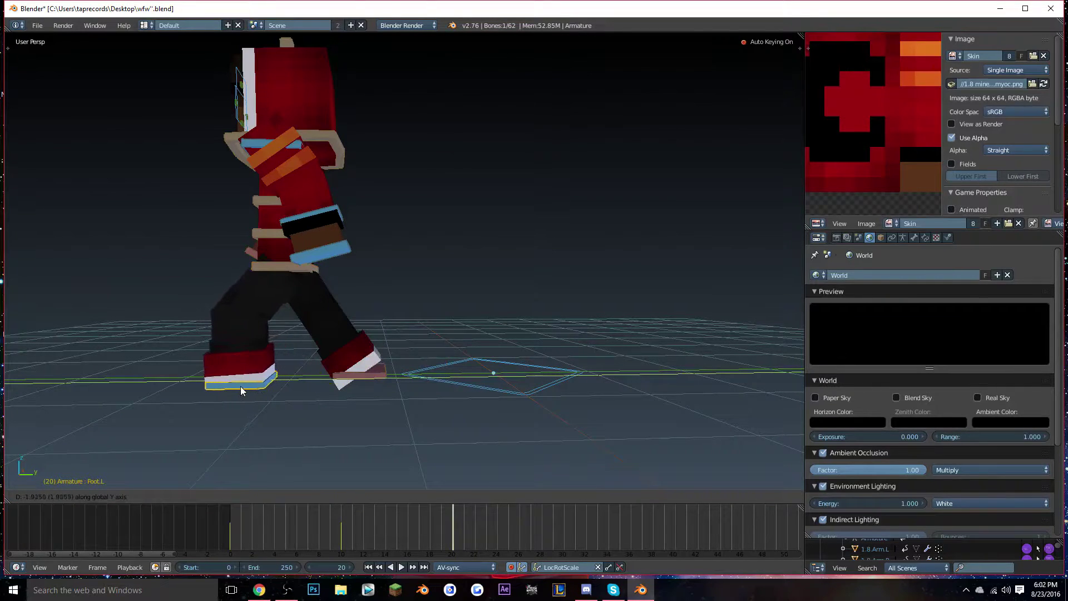
{"action": "left_click", "coordinate": [241, 386]}
Raise the left foot bone along the Z axis at frame 15
{"action": "right_click", "coordinate": [378, 375]}
{"action": "left_click_drag", "start_coordinate": [248, 525], "coordinate": [401, 531]}
{"action": "scroll", "coordinate": [413, 395], "scroll_direction": "up", "scroll_amount": 4}
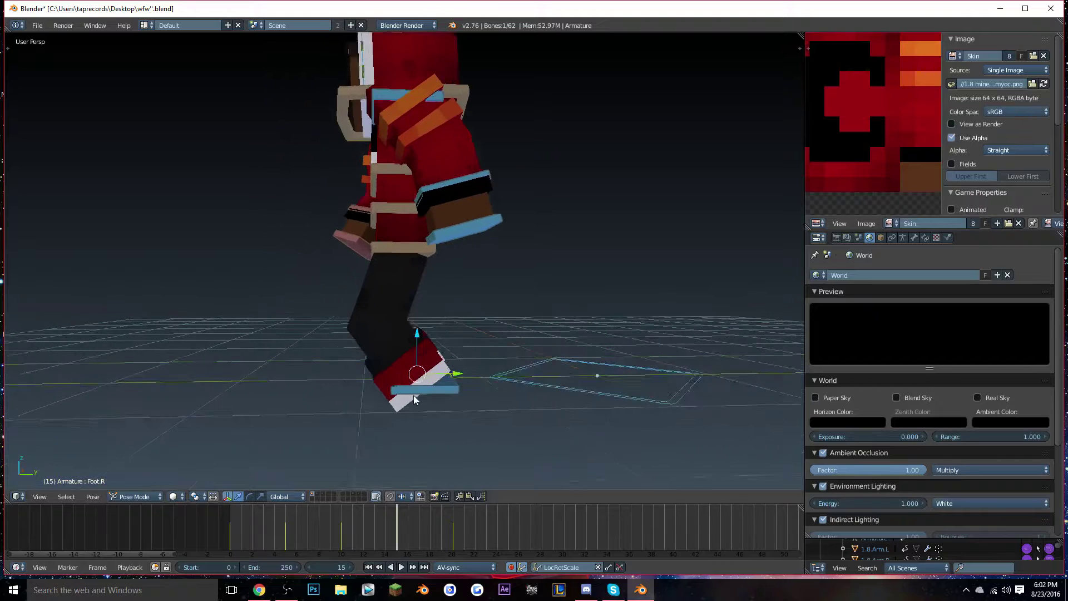
{"action": "right_click", "coordinate": [436, 402]}
{"action": "key", "text": "g"}
{"action": "key", "text": "z"}
{"action": "left_click", "coordinate": [439, 381]}
Raise the pelvis bone slightly along the Z axis at frame 15
{"action": "right_click", "coordinate": [425, 240]}
{"action": "key", "text": "g"}
{"action": "key", "text": "z"}
{"action": "left_click", "coordinate": [425, 238]}
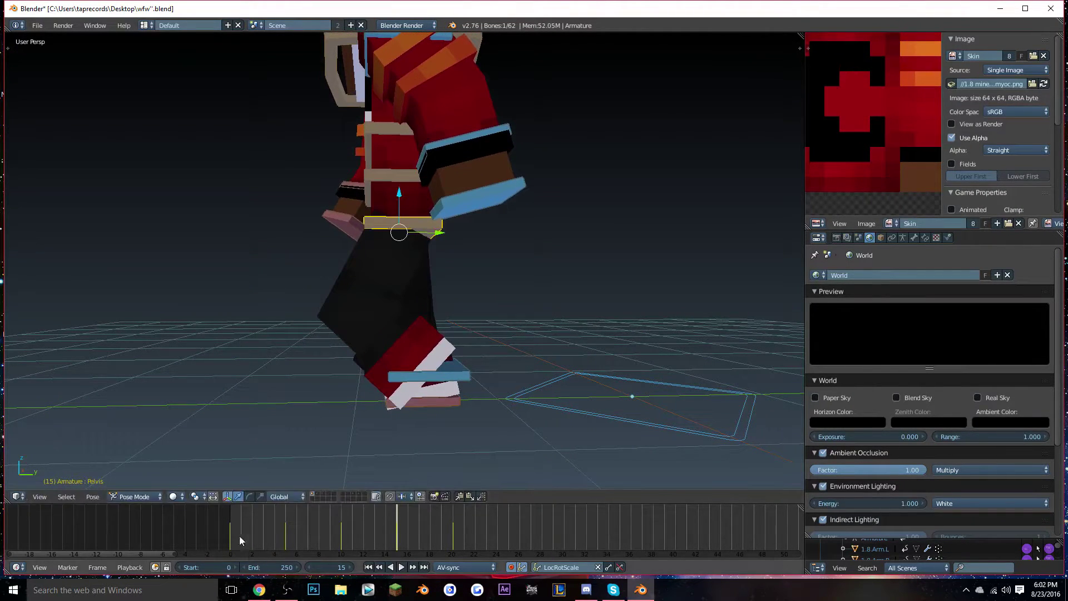
Play the two-step walk repeatedly from frame 0 and examine it from the side and the front
{"action": "left_click", "coordinate": [401, 567]}
{"action": "left_click", "coordinate": [396, 566]}
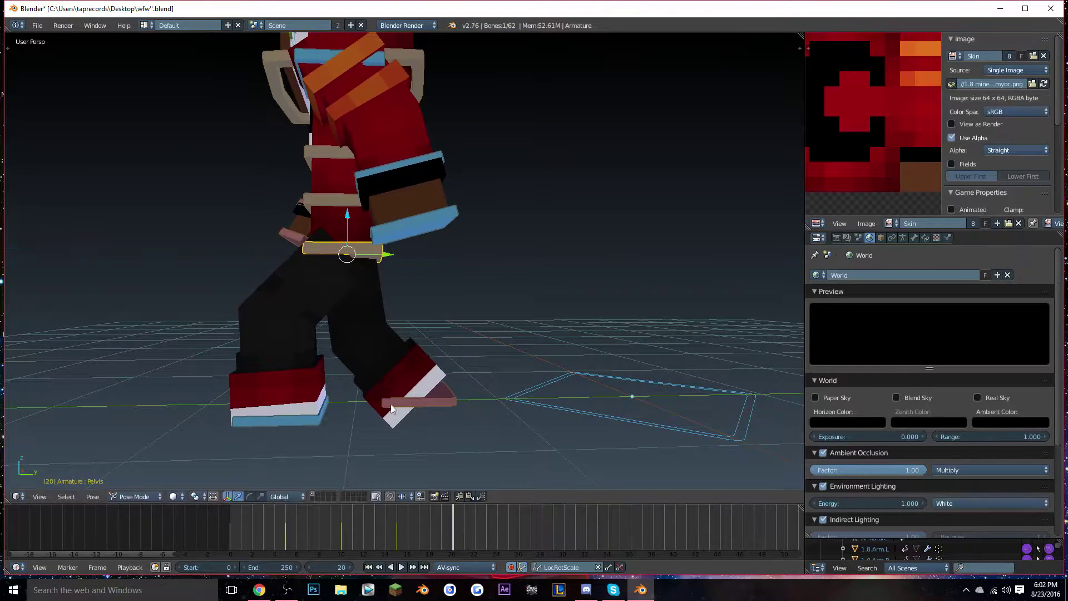
{"action": "scroll", "coordinate": [390, 398], "scroll_direction": "down", "scroll_amount": 1}
{"action": "left_click", "coordinate": [368, 567]}
{"action": "left_click", "coordinate": [399, 566]}
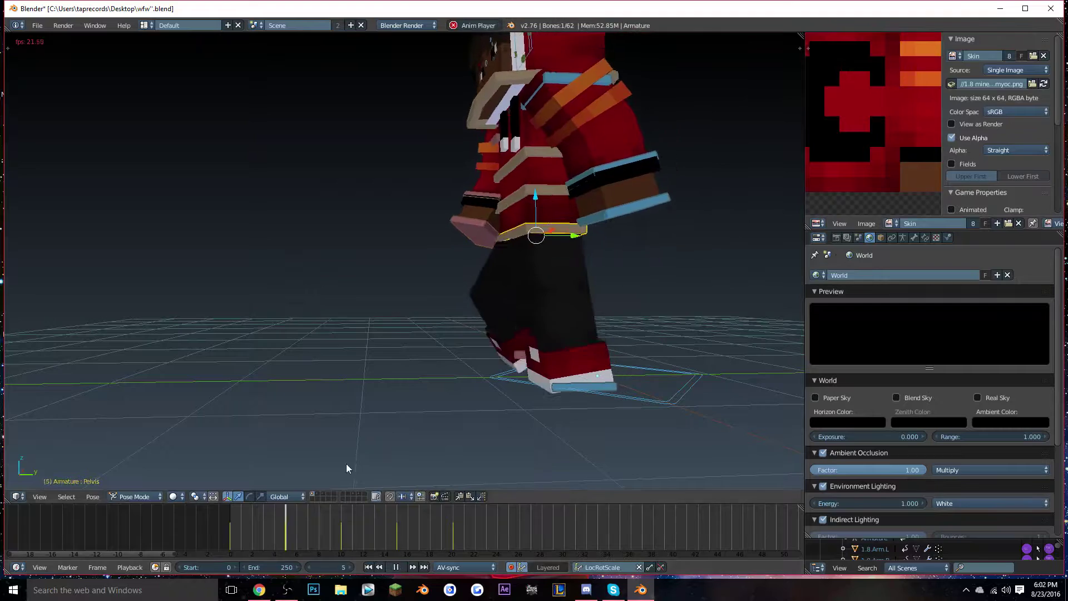
{"action": "left_click", "coordinate": [250, 526]}
{"action": "middle_click_drag", "start_coordinate": [336, 373], "coordinate": [428, 376]}
{"action": "middle_click_drag", "start_coordinate": [262, 548], "coordinate": [4, 529]}
{"action": "scroll", "coordinate": [332, 512], "scroll_direction": "down", "scroll_amount": 1}
{"action": "left_click", "coordinate": [288, 530]}
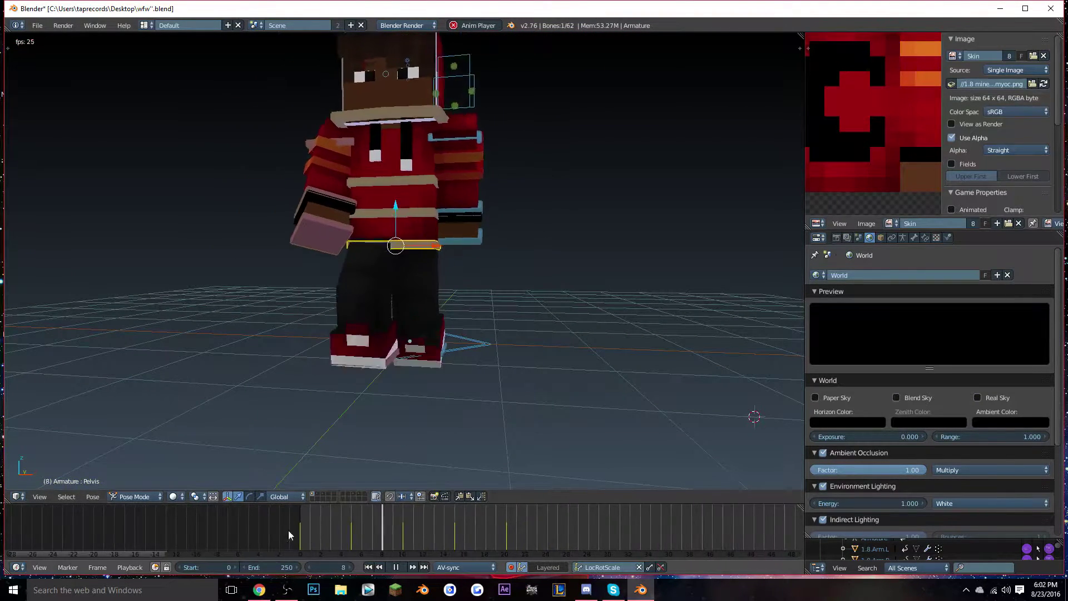
{"action": "left_click", "coordinate": [296, 526]}
{"action": "left_click", "coordinate": [298, 528]}
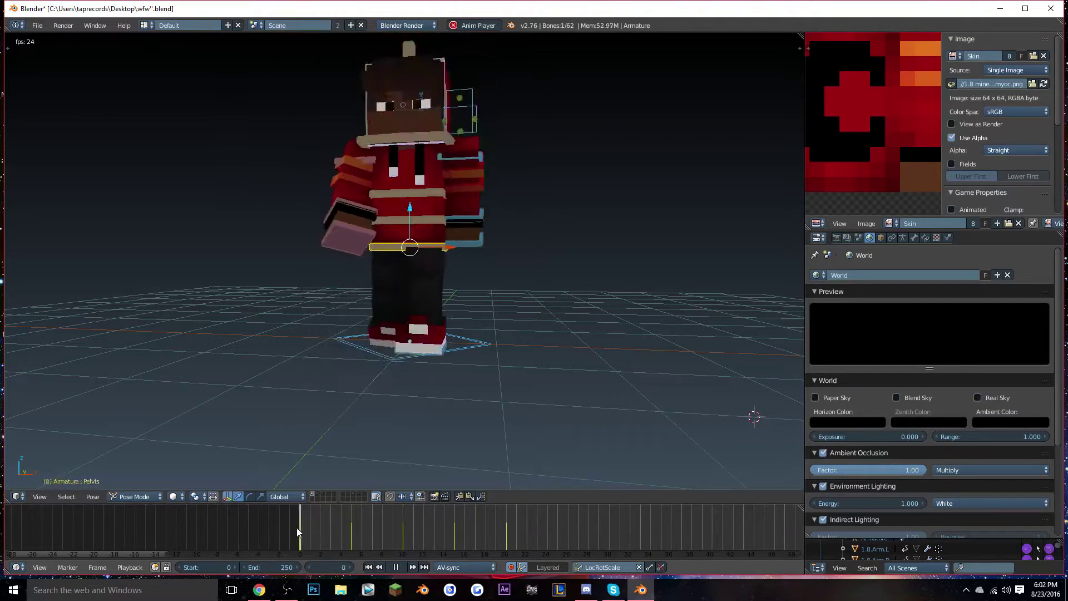
{"action": "left_click", "coordinate": [398, 567]}
Select the right arm's IK bone and swing it backward beside the body at frame 10
{"action": "left_click", "coordinate": [368, 567]}
{"action": "middle_click_drag", "start_coordinate": [457, 302], "coordinate": [389, 348]}
{"action": "scroll", "coordinate": [461, 283], "scroll_direction": "up", "scroll_amount": 1}
{"action": "right_click", "coordinate": [473, 254]}
{"action": "key", "text": "g"}
{"action": "right_click", "coordinate": [469, 308]}
{"action": "middle_click_drag", "start_coordinate": [469, 308], "coordinate": [359, 347], "text": "shift"}
{"action": "scroll", "coordinate": [312, 529], "scroll_direction": "up", "scroll_amount": 2}
{"action": "left_click_drag", "start_coordinate": [289, 528], "coordinate": [402, 533]}
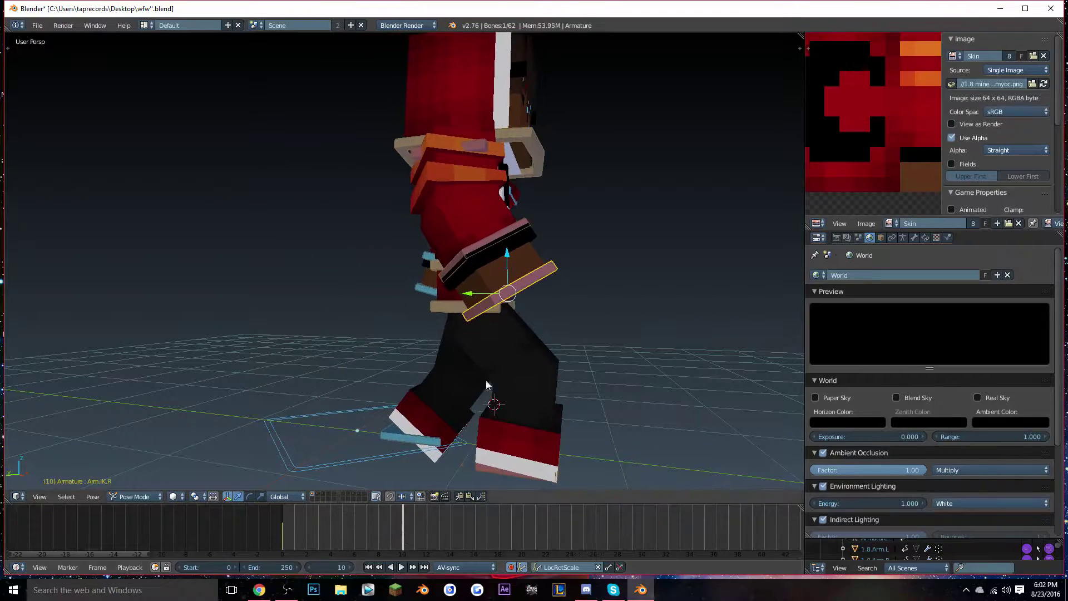
{"action": "middle_click_drag", "start_coordinate": [472, 404], "coordinate": [458, 368]}
{"action": "key", "text": "g"}
{"action": "left_click", "coordinate": [378, 382]}
{"action": "middle_click_drag", "start_coordinate": [378, 381], "coordinate": [355, 372]}
{"action": "key", "text": "g"}
{"action": "left_click", "coordinate": [459, 382]}
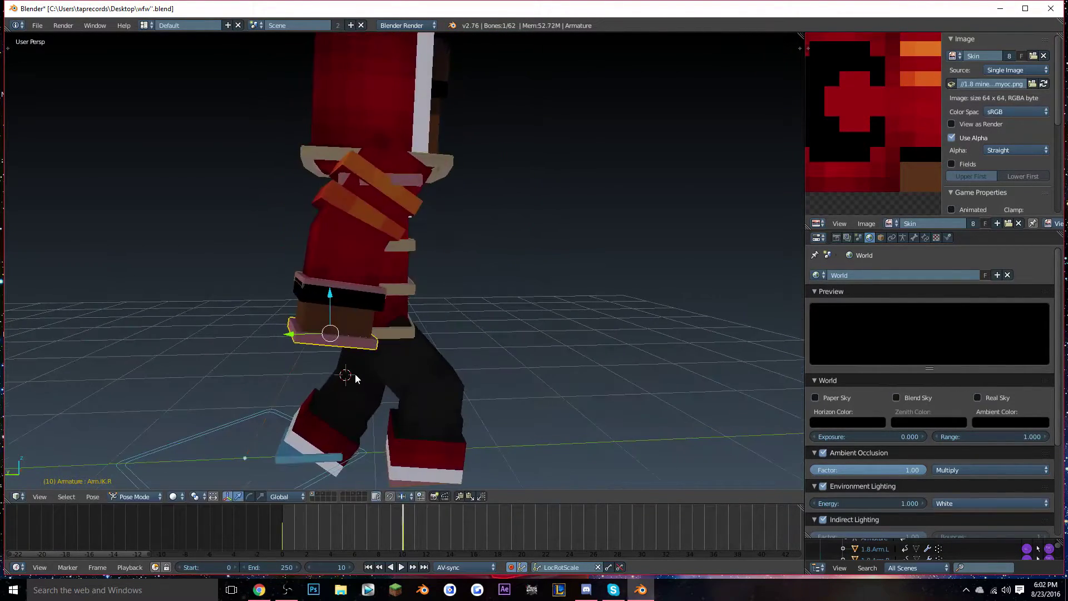
Play the right arm's swing from frame 0 and inspect it around frame 5
{"action": "left_click", "coordinate": [282, 533]}
{"action": "key", "text": "alt+a"}
{"action": "left_click_drag", "start_coordinate": [326, 536], "coordinate": [352, 539]}
{"action": "left_click", "coordinate": [399, 567]}
{"action": "left_click", "coordinate": [401, 566]}
Try moving the right arm's IK bone sideways along the X axis at frame 5
{"action": "middle_click_drag", "start_coordinate": [429, 386], "coordinate": [462, 386]}
{"action": "left_click_drag", "start_coordinate": [361, 519], "coordinate": [346, 530]}
{"action": "middle_click_drag", "start_coordinate": [512, 373], "coordinate": [446, 374]}
{"action": "key", "text": "g"}
{"action": "key", "text": "x"}
{"action": "left_click", "coordinate": [441, 376]}
Play the arm swing from frame 0 and undo the sideways arm move at frame 5
{"action": "left_click", "coordinate": [281, 532]}
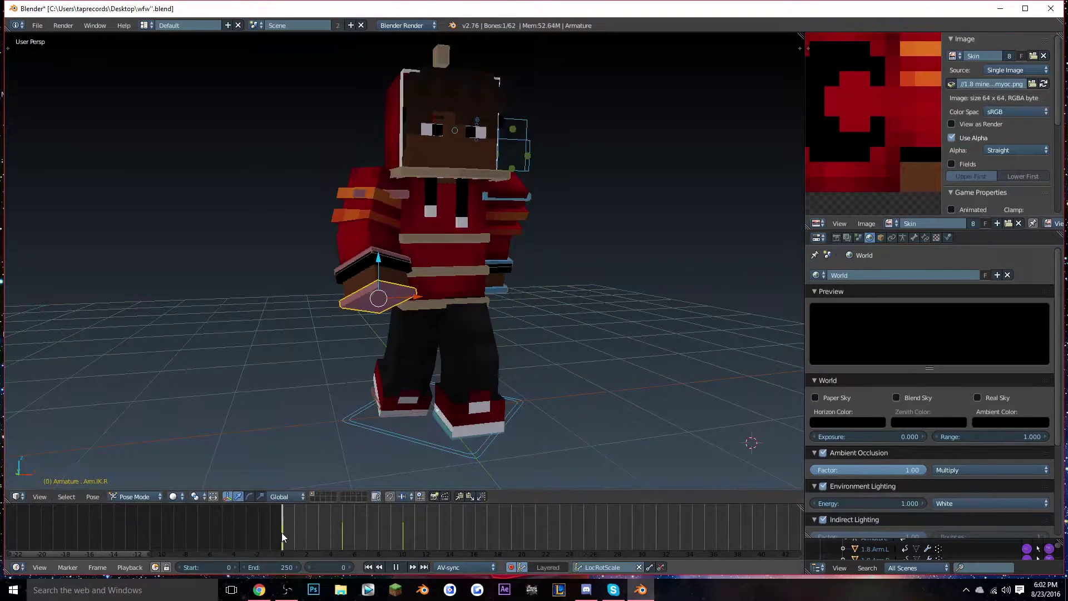
{"action": "left_click", "coordinate": [401, 567]}
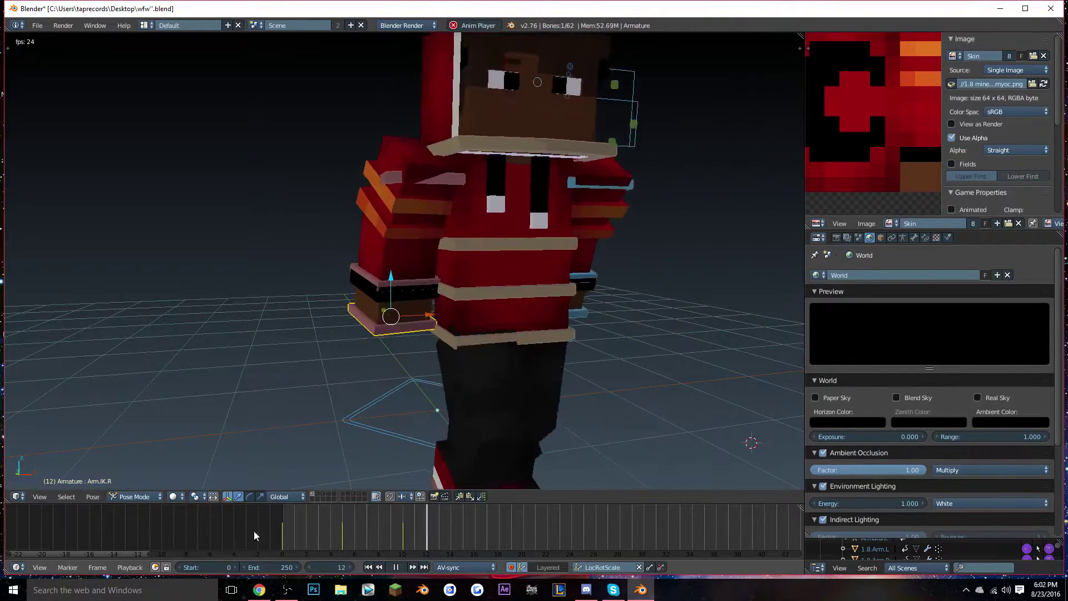
{"action": "left_click", "coordinate": [401, 568]}
{"action": "mouse_move", "coordinate": [390, 537]}
{"action": "left_mouse_down"}
{"action": "mouse_move", "coordinate": [287, 529]}
{"action": "mouse_move", "coordinate": [416, 531]}
{"action": "mouse_move", "coordinate": [276, 523]}
{"action": "mouse_move", "coordinate": [392, 529]}
{"action": "left_mouse_up"}
{"action": "key", "text": "ctrl+z"}
{"action": "key", "text": "ctrl+z"}
Adjust the left arm's IK bone at frame 0 and swing it forward at frame 10
{"action": "left_click", "coordinate": [401, 531]}
{"action": "middle_click_drag", "start_coordinate": [431, 395], "coordinate": [326, 392]}
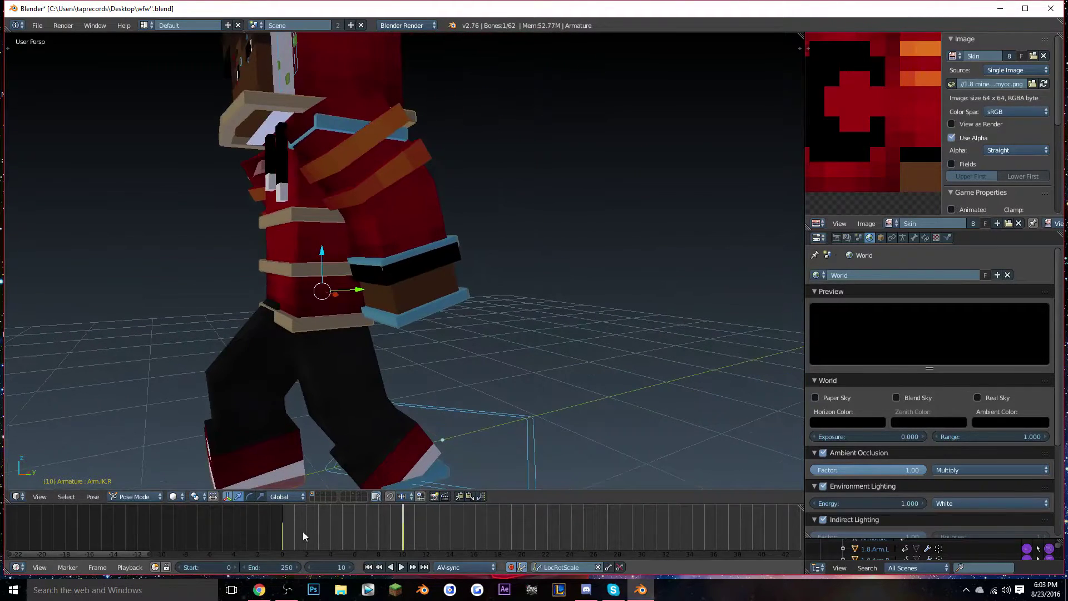
{"action": "left_click", "coordinate": [282, 531]}
{"action": "right_click", "coordinate": [565, 275]}
{"action": "left_click_drag", "start_coordinate": [562, 292], "coordinate": [560, 289]}
{"action": "left_click_drag", "start_coordinate": [295, 532], "coordinate": [399, 539]}
{"action": "key", "text": "alt+a"}
{"action": "middle_click_drag", "start_coordinate": [415, 411], "coordinate": [334, 467]}
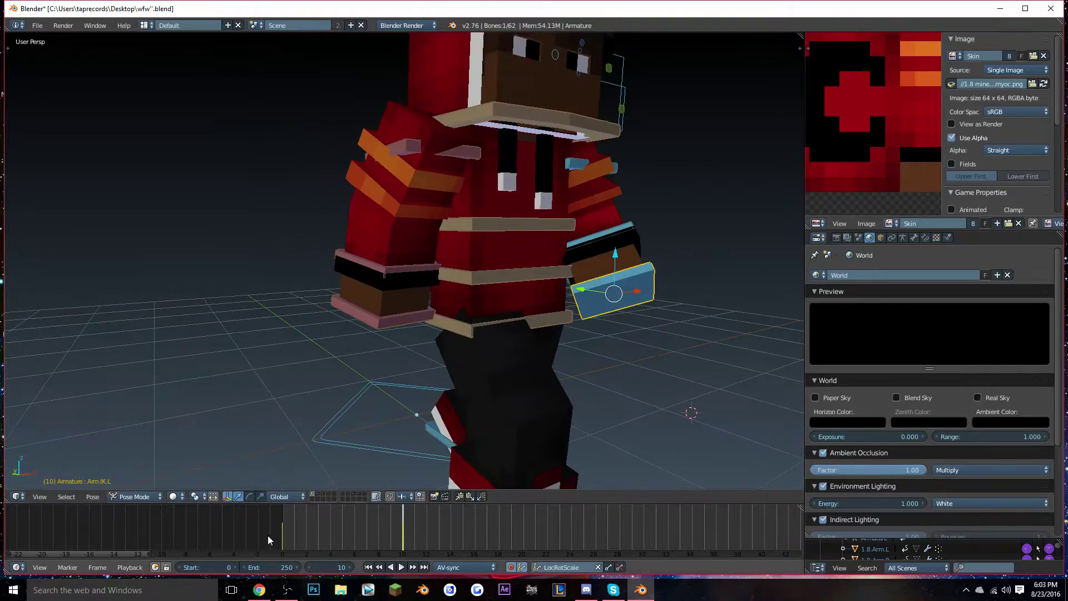
Play the animation from frame 0 to check the left arm's swing, and stop it
{"action": "left_click", "coordinate": [281, 539]}
{"action": "left_click", "coordinate": [401, 566]}
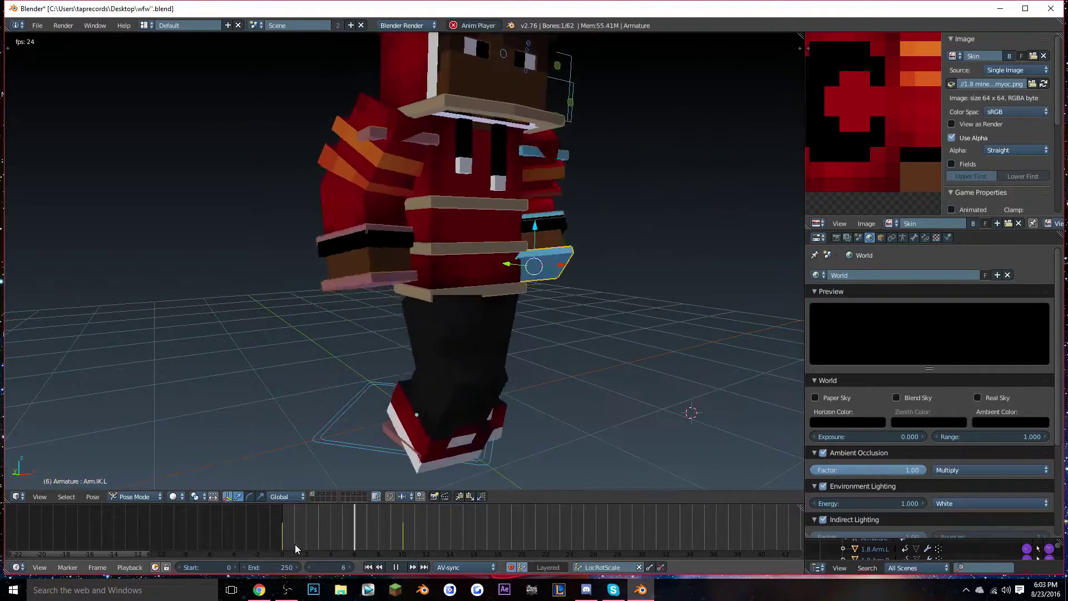
{"action": "left_click", "coordinate": [398, 568]}
Swing the right arm's IK bone forward at frame 20
{"action": "left_click_drag", "start_coordinate": [403, 532], "coordinate": [521, 531]}
{"action": "middle_click_drag", "start_coordinate": [498, 366], "coordinate": [365, 356]}
{"action": "right_click", "coordinate": [333, 366]}
{"action": "key", "text": "g"}
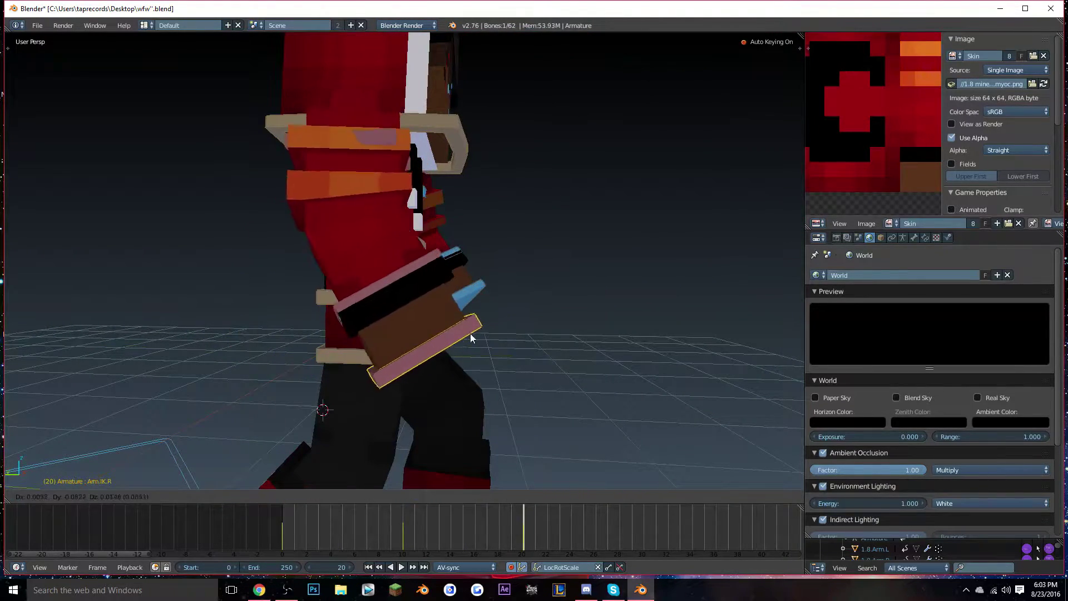
{"action": "left_click", "coordinate": [496, 326]}
Swing the left arm's IK bone backward beside the body and rotate it at frame 20
{"action": "middle_click_drag", "start_coordinate": [496, 325], "coordinate": [278, 295]}
{"action": "right_click", "coordinate": [382, 323]}
{"action": "key", "text": "g"}
{"action": "left_click", "coordinate": [347, 298]}
{"action": "middle_click_drag", "start_coordinate": [347, 298], "coordinate": [252, 317]}
{"action": "key", "text": "g"}
{"action": "left_click", "coordinate": [274, 319]}
{"action": "key", "text": "r"}
{"action": "left_click", "coordinate": [359, 313]}
Play the walk with both arm swings from frame 0, viewed from the front
{"action": "middle_click_drag", "start_coordinate": [358, 318], "coordinate": [447, 466]}
{"action": "left_click", "coordinate": [277, 525]}
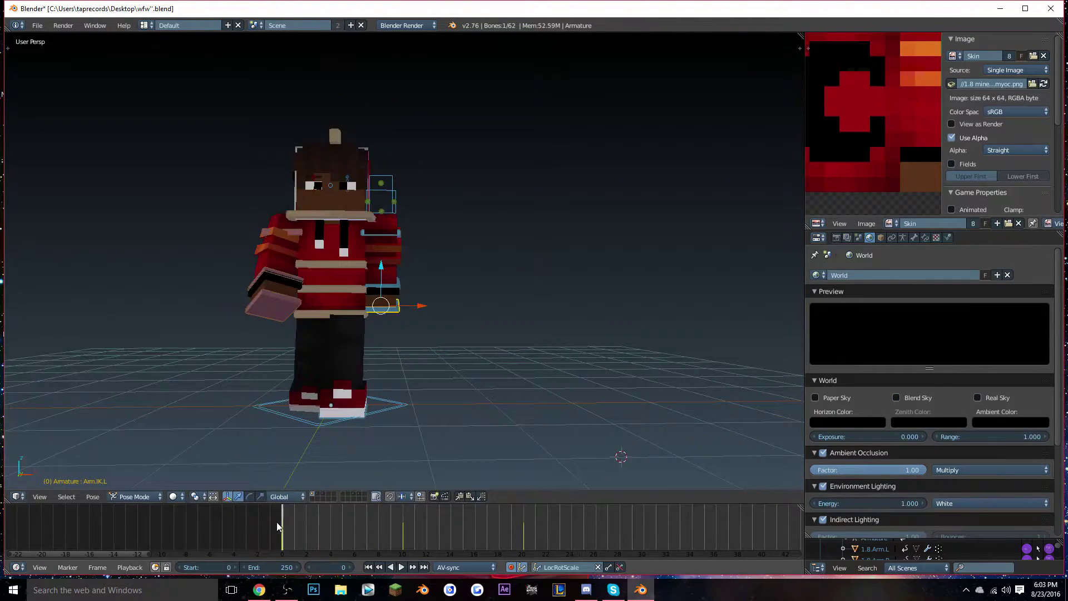
{"action": "left_click", "coordinate": [402, 566]}
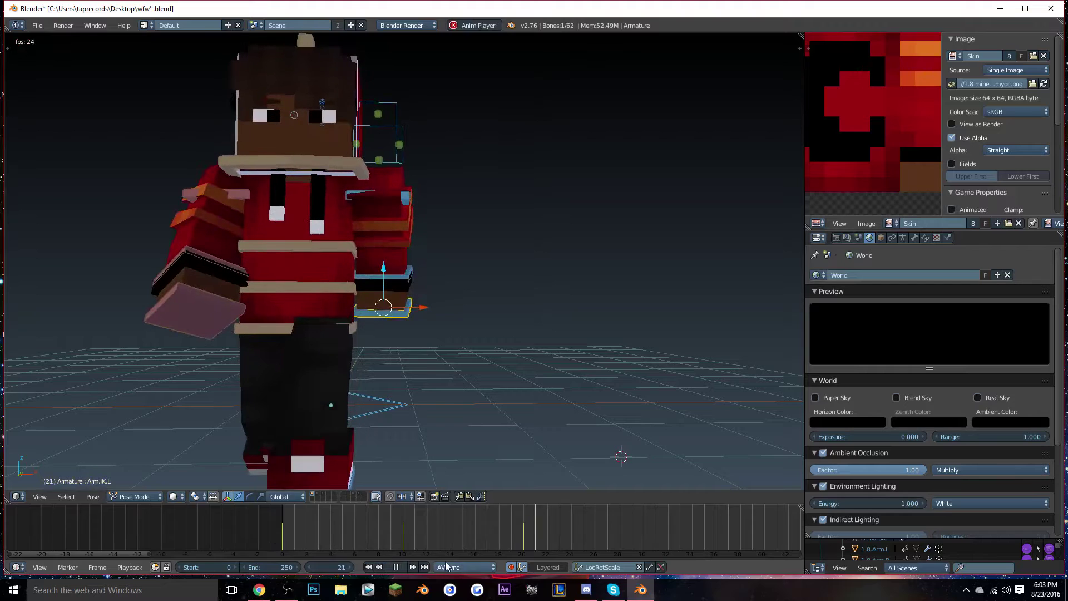
Try to shift the left arm's IK bone sideways along the X axis at frame 16
{"action": "left_click", "coordinate": [396, 567]}
{"action": "middle_click_drag", "start_coordinate": [369, 545], "coordinate": [876, 533]}
{"action": "left_click", "coordinate": [362, 536]}
{"action": "left_click_drag", "start_coordinate": [429, 530], "coordinate": [416, 532]}
{"action": "key", "text": "g"}
{"action": "left_click", "coordinate": [465, 421]}
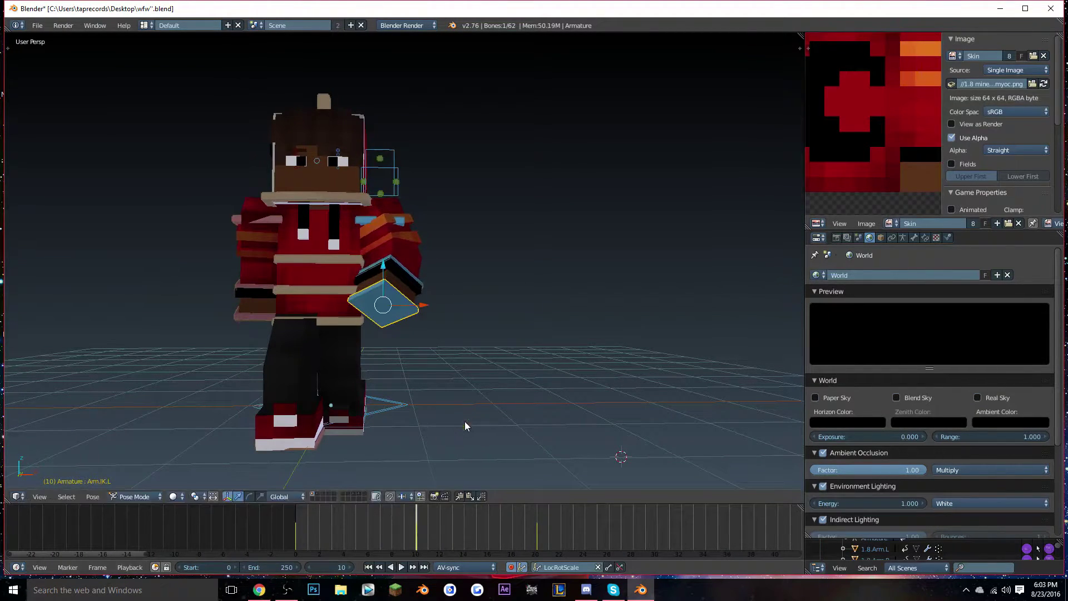
{"action": "key", "text": "alt+a"}
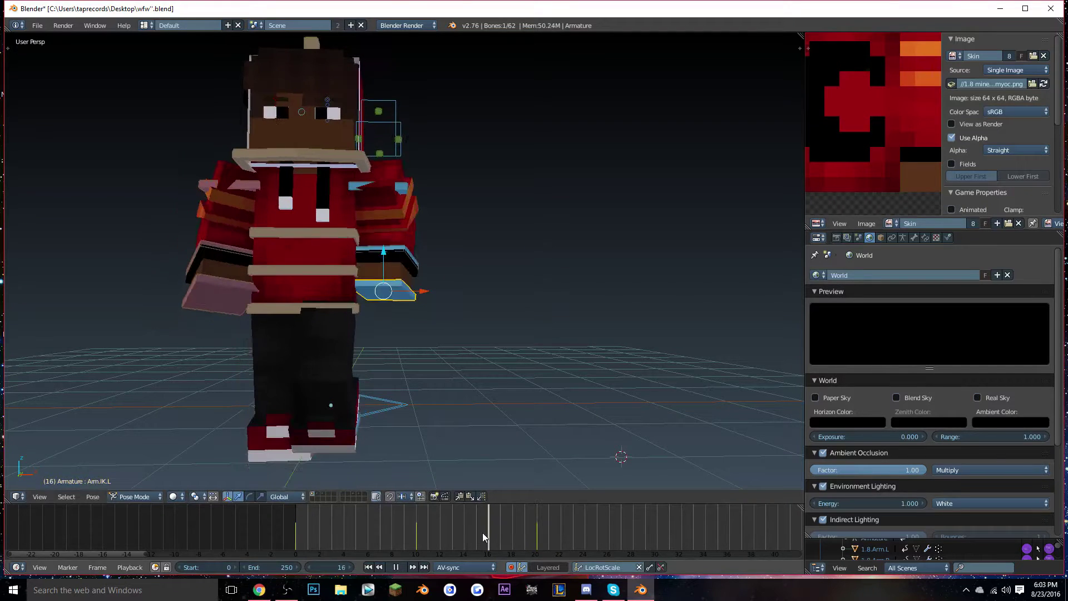
{"action": "key", "text": "alt+a"}
{"action": "key", "text": "g"}
{"action": "key", "text": "x"}
{"action": "left_click", "coordinate": [475, 382]}
Play the walk and scrub to frame 10 to check the left arm's sideways path
{"action": "left_click", "coordinate": [344, 525]}
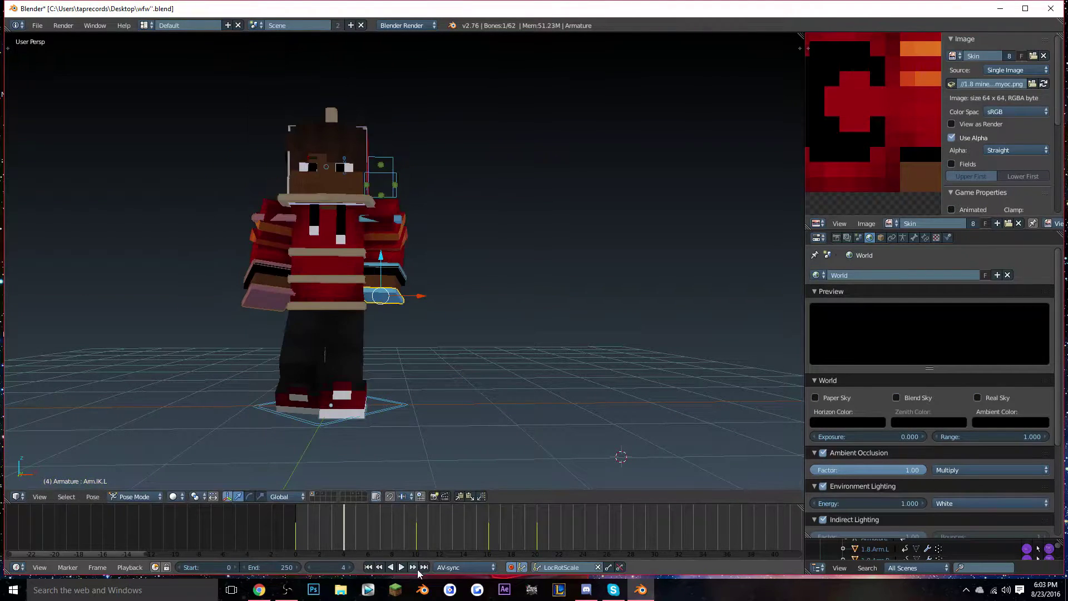
{"action": "left_click", "coordinate": [401, 567]}
{"action": "left_click", "coordinate": [288, 538]}
{"action": "left_click", "coordinate": [287, 539]}
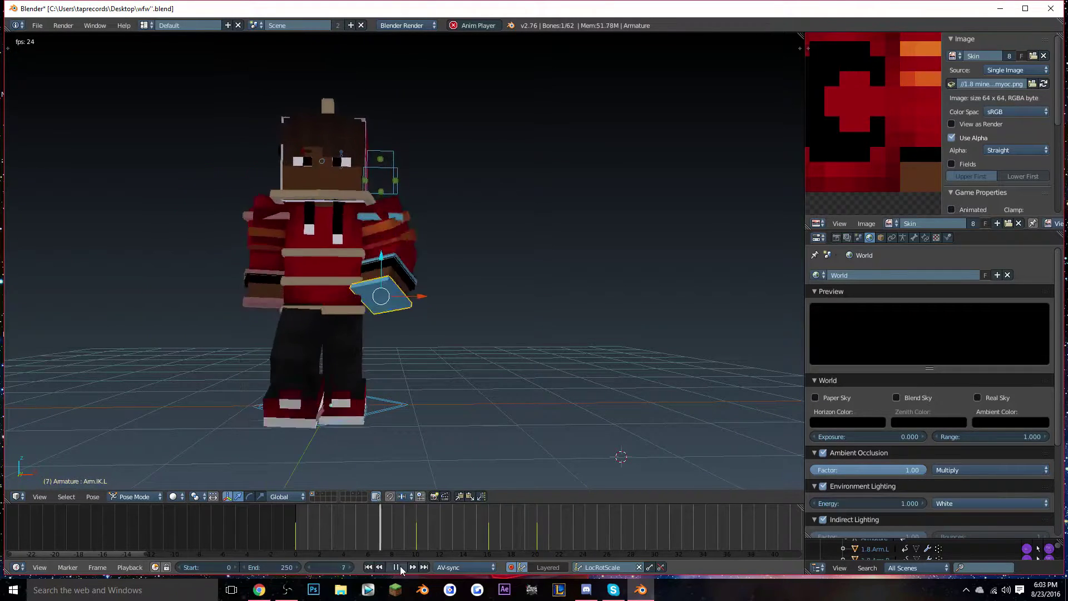
{"action": "left_click", "coordinate": [399, 566]}
{"action": "left_click", "coordinate": [319, 542]}
{"action": "left_click", "coordinate": [489, 542]}
{"action": "left_click", "coordinate": [416, 544]}
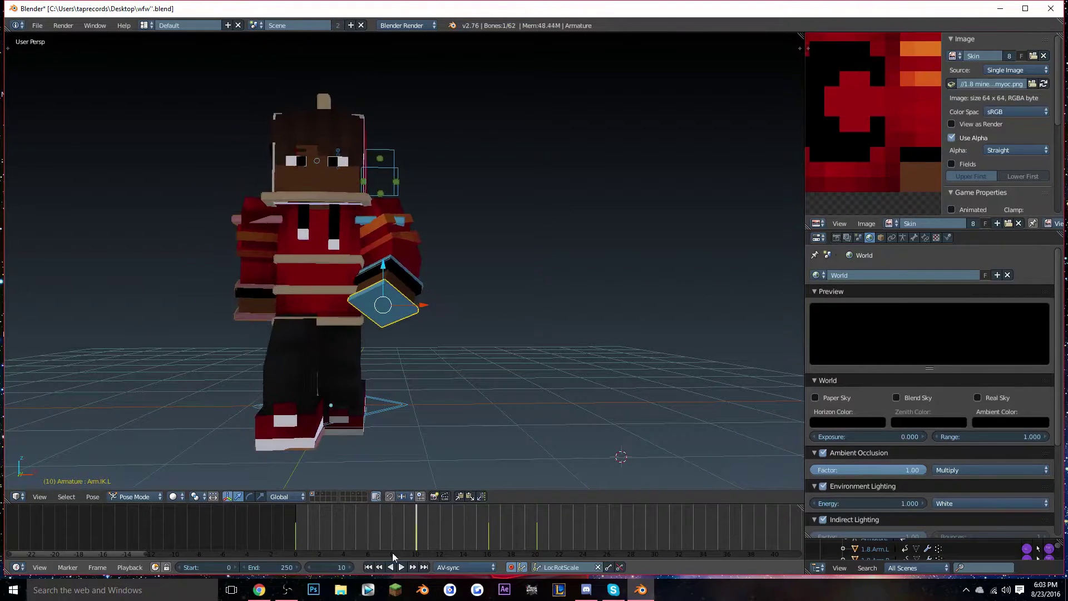
Undo the left arm's sideways move at frame 16 and replay the walk from frame 1
{"action": "key", "text": "ctrl+z"}
{"action": "key", "text": "ctrl+z"}
{"action": "left_click", "coordinate": [308, 528]}
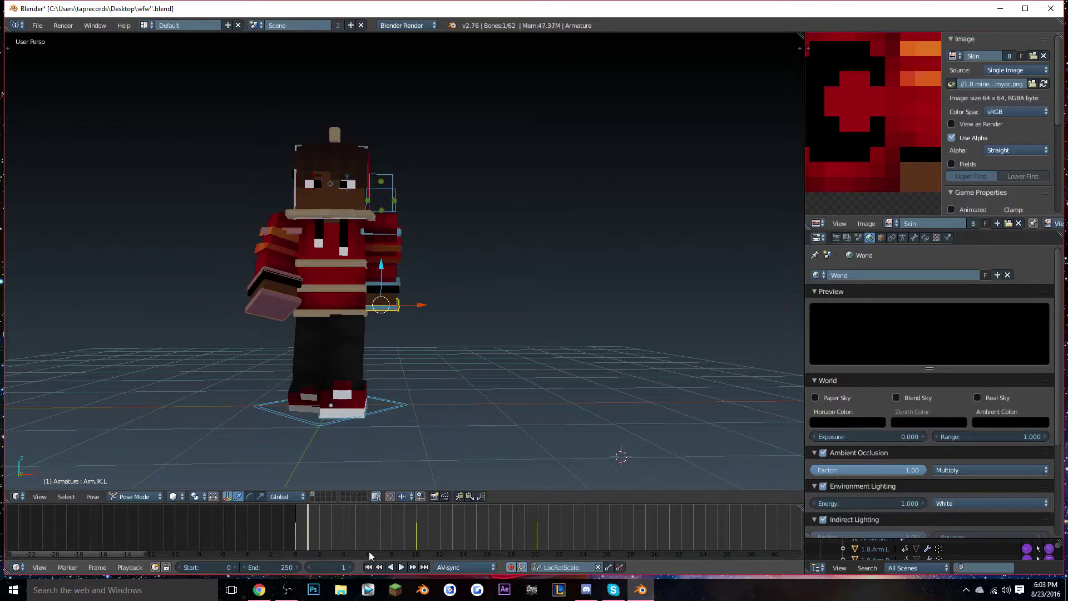
{"action": "left_click", "coordinate": [402, 566]}
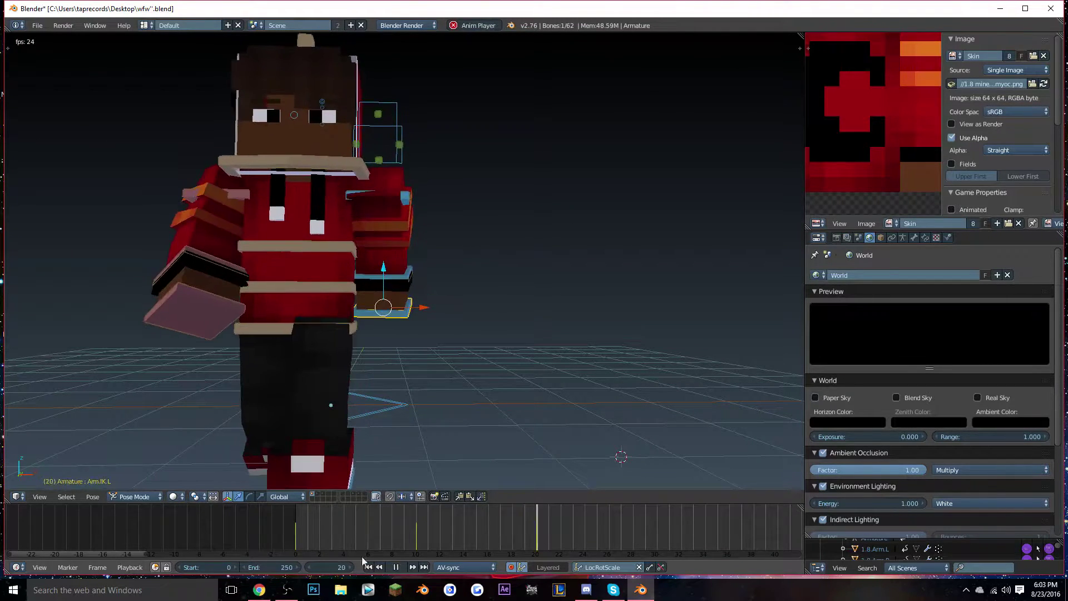
{"action": "left_click", "coordinate": [396, 566]}
Adjust the left arm's IK bone from the side at frame 15, and play the walk to check it
{"action": "left_click", "coordinate": [417, 537]}
{"action": "left_click", "coordinate": [476, 523]}
{"action": "middle_click_drag", "start_coordinate": [473, 436], "coordinate": [342, 447]}
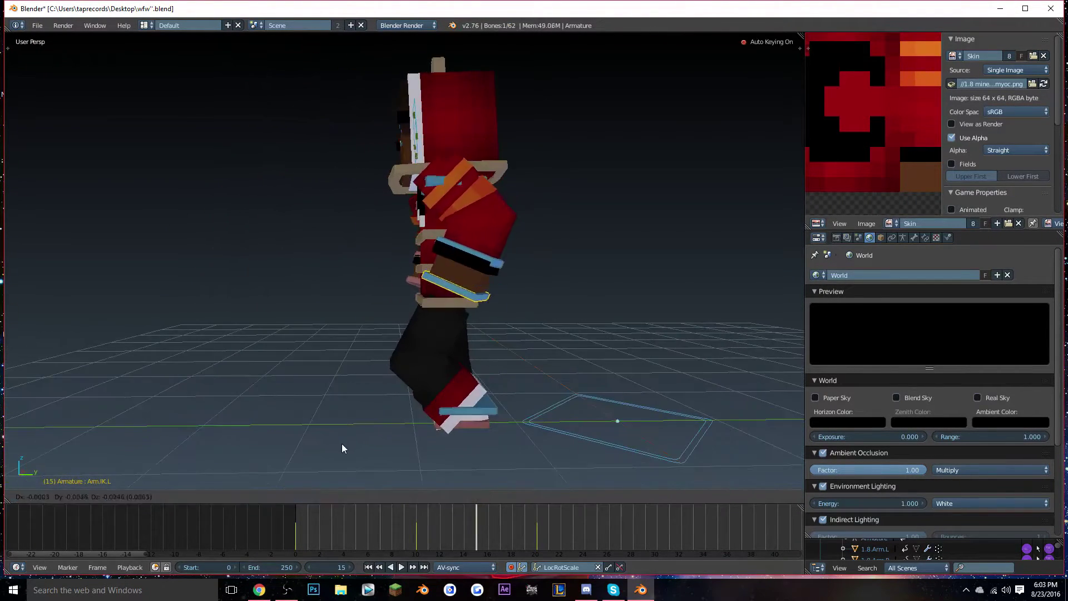
{"action": "left_click", "coordinate": [401, 566]}
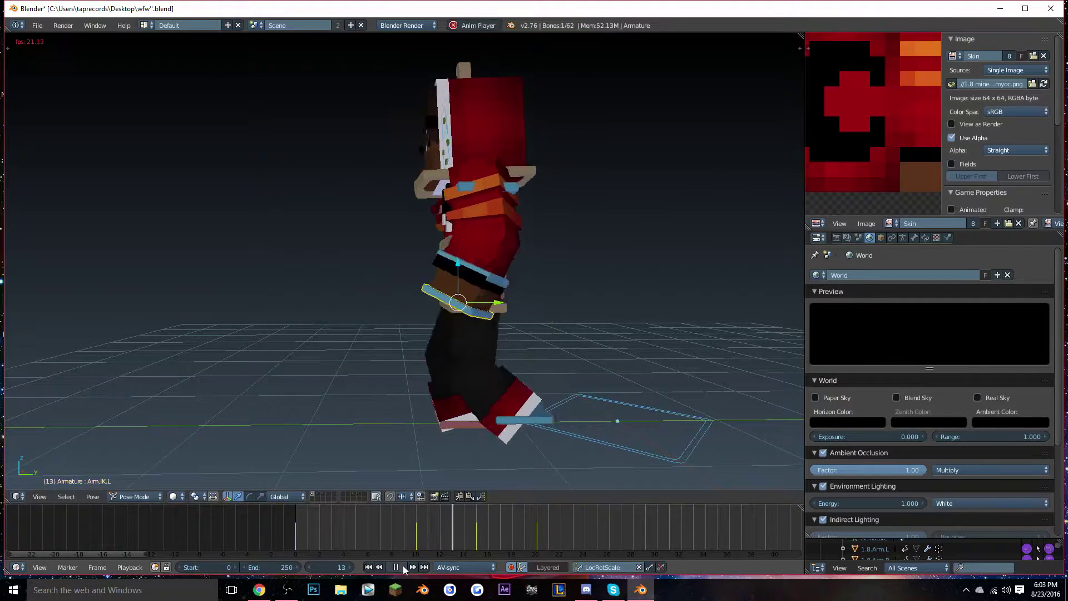
{"action": "left_click", "coordinate": [305, 540]}
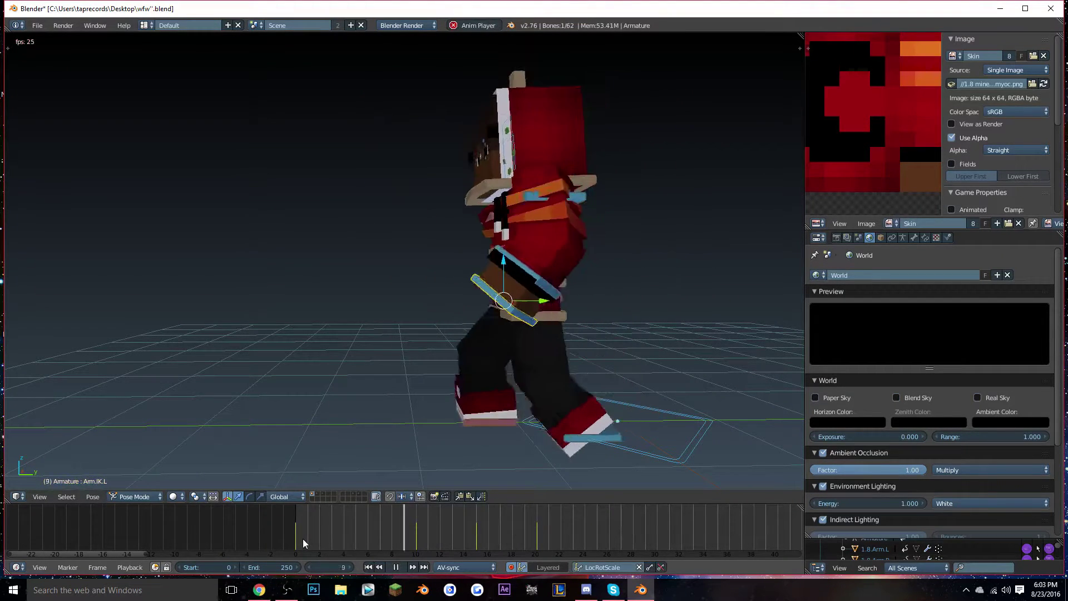
{"action": "left_click", "coordinate": [386, 557]}
{"action": "left_click", "coordinate": [396, 567]}
Return to frame 15, reframe the timeline around the keyframes and play the walk from the side
{"action": "key", "text": "ctrl+z"}
{"action": "key", "text": "ctrl+z"}
{"action": "middle_click_drag", "start_coordinate": [257, 519], "coordinate": [499, 571], "text": "ctrl"}
{"action": "middle_click_drag", "start_coordinate": [360, 533], "coordinate": [349, 533], "text": "ctrl"}
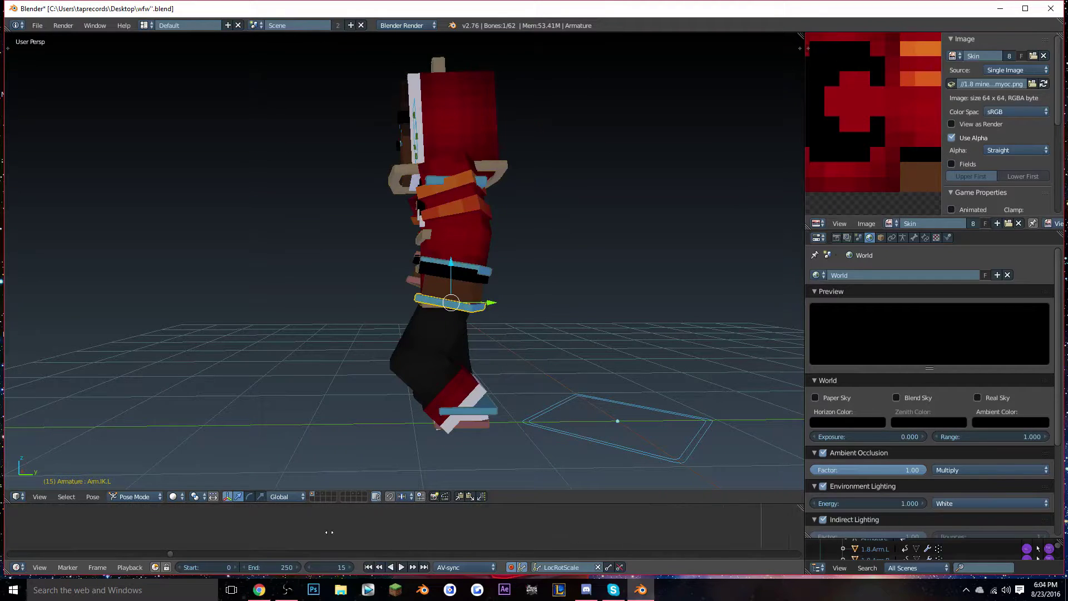
{"action": "key", "text": "shift+Left"}
{"action": "scroll", "coordinate": [345, 538], "scroll_direction": "down", "scroll_amount": 20}
{"action": "scroll", "coordinate": [249, 548], "scroll_direction": "down", "scroll_amount": 4}
{"action": "middle_click_drag", "start_coordinate": [249, 548], "coordinate": [450, 549]}
{"action": "left_click", "coordinate": [402, 566]}
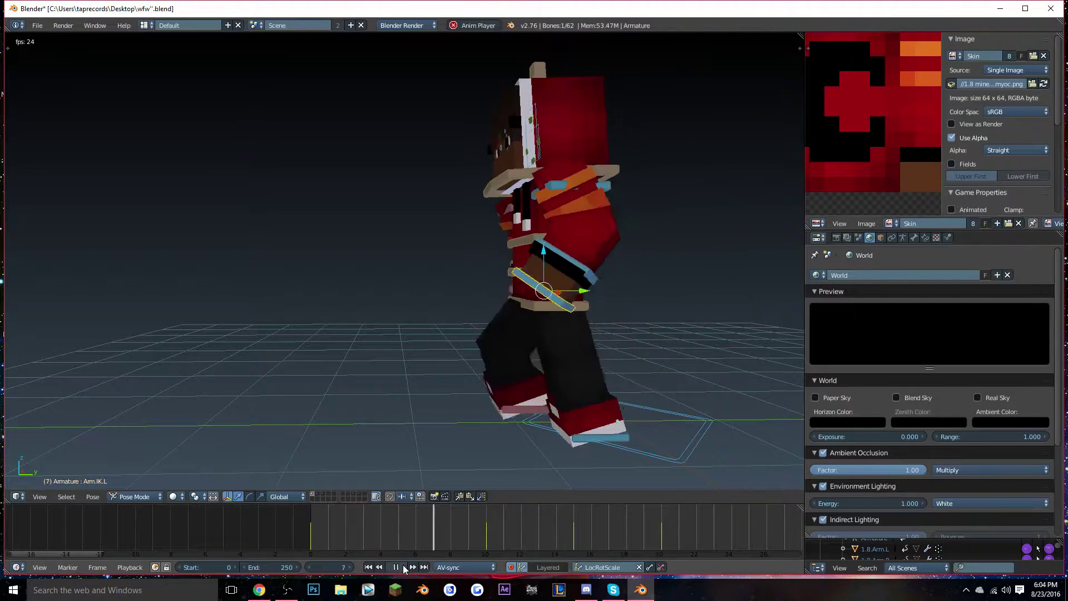
Reposition the left arm's IK bone beside the hip at frame 20
{"action": "left_click_drag", "start_coordinate": [362, 550], "coordinate": [662, 508]}
{"action": "key", "text": "g"}
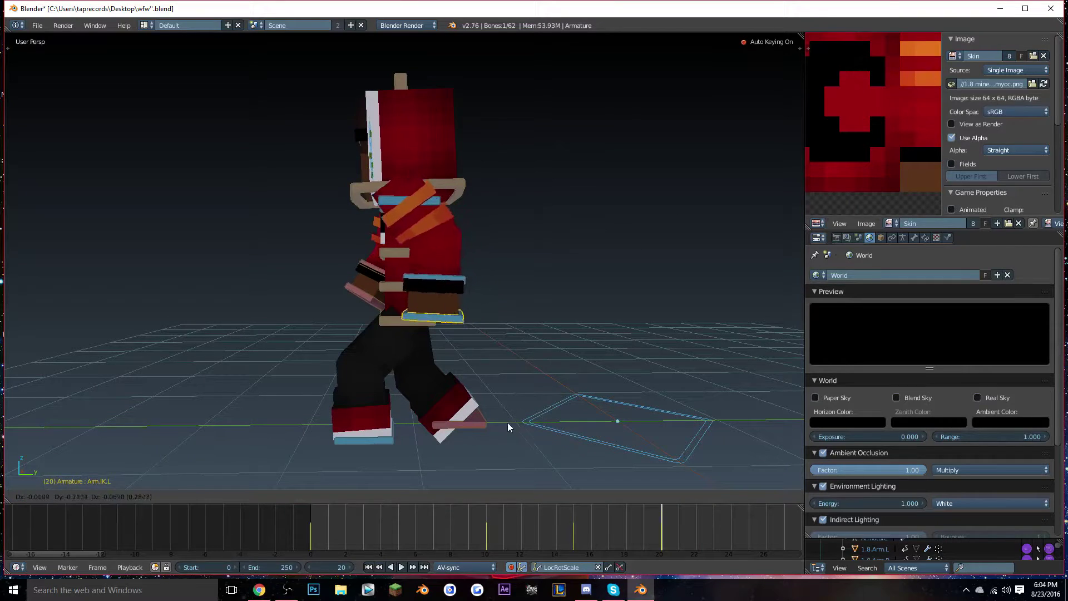
{"action": "left_click", "coordinate": [510, 435]}
{"action": "left_click", "coordinate": [458, 529]}
{"action": "middle_click_drag", "start_coordinate": [458, 529], "coordinate": [227, 531]}
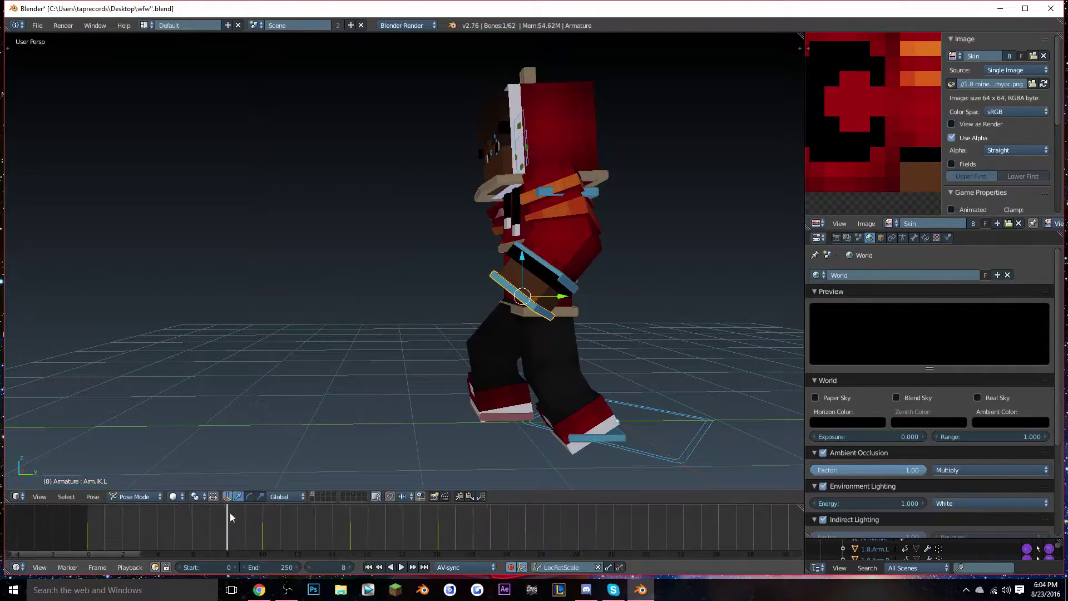
Play the walk from frame 0 in a three-quarter view to check the left arm, and return to the start
{"action": "middle_click_drag", "start_coordinate": [296, 401], "coordinate": [402, 402]}
{"action": "left_click", "coordinate": [368, 566]}
{"action": "left_click", "coordinate": [401, 567]}
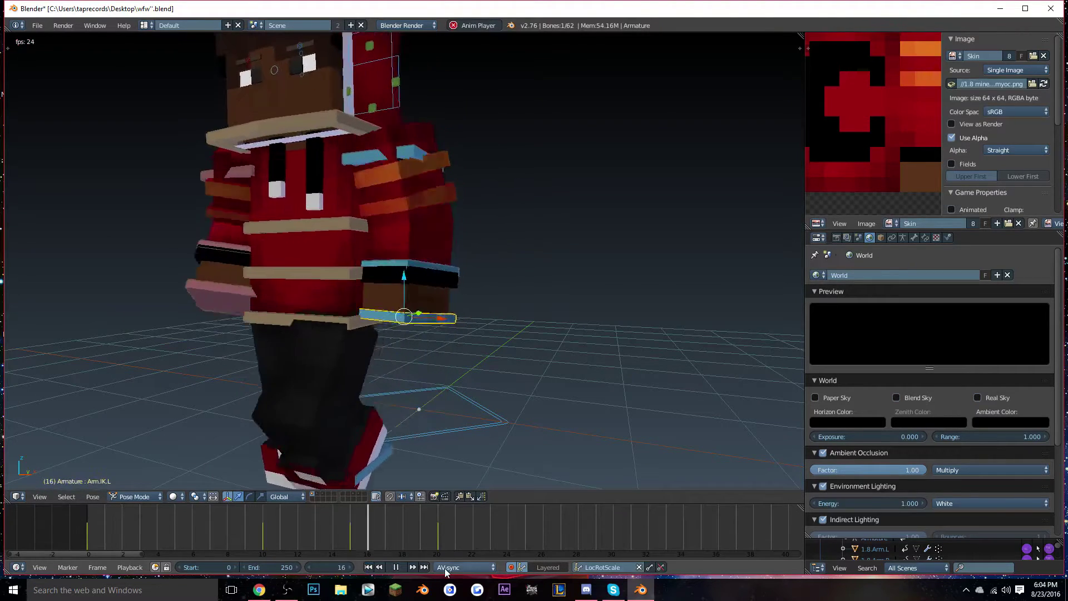
{"action": "left_click", "coordinate": [397, 566]}
{"action": "left_click", "coordinate": [368, 567]}
Select the right wrist bone and insert a LocRotScale keyframe for it at frame 0
{"action": "scroll", "coordinate": [406, 393], "scroll_direction": "down", "scroll_amount": 3}
{"action": "scroll", "coordinate": [479, 398], "scroll_direction": "up", "scroll_amount": 4}
{"action": "middle_click_drag", "start_coordinate": [406, 392], "coordinate": [478, 328]}
{"action": "scroll", "coordinate": [480, 398], "scroll_direction": "down", "scroll_amount": 3}
{"action": "right_click", "coordinate": [420, 232]}
{"action": "key", "text": "r"}
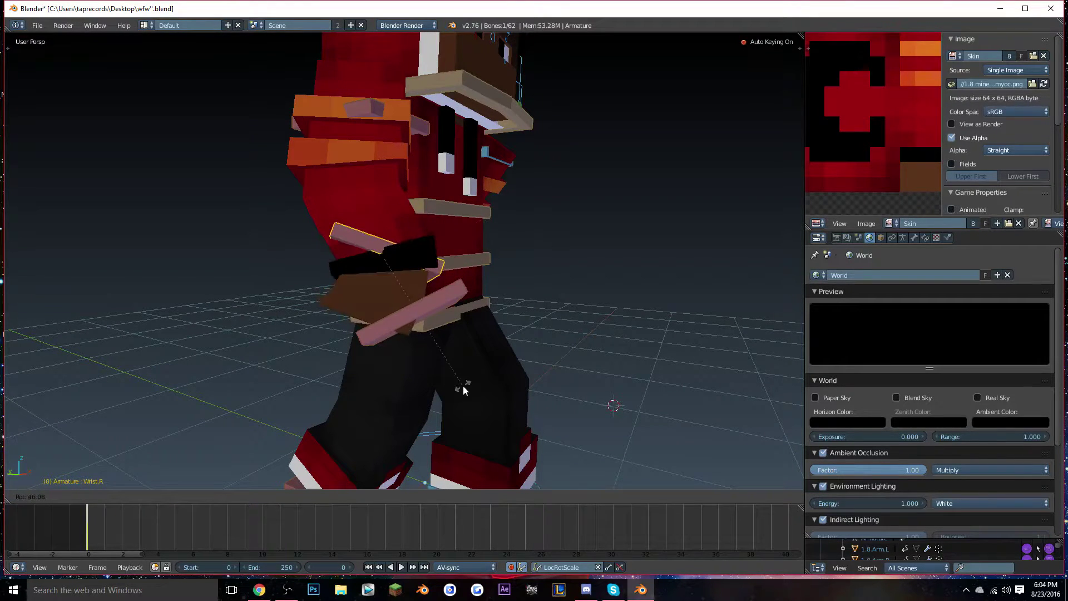
{"action": "right_click", "coordinate": [425, 308]}
{"action": "middle_click_drag", "start_coordinate": [425, 308], "coordinate": [468, 311]}
{"action": "key", "text": "i"}
Keyframe the right wrist bone every five frames from frame 5 to frame 20
{"action": "left_click_drag", "start_coordinate": [98, 527], "coordinate": [171, 534]}
{"action": "middle_click_drag", "start_coordinate": [509, 341], "coordinate": [413, 345], "text": "shift"}
{"action": "key", "text": "i"}
{"action": "left_click_drag", "start_coordinate": [212, 523], "coordinate": [437, 525]}
{"action": "key", "text": "i"}
{"action": "key", "text": "i"}
{"action": "key", "text": "i"}
{"action": "key", "text": "alt+a"}
Rotate the right wrist bone at frame 10 to line its cuff up with the bent forearm
{"action": "left_click_drag", "start_coordinate": [356, 535], "coordinate": [263, 532]}
{"action": "middle_click_drag", "start_coordinate": [568, 383], "coordinate": [386, 412], "text": "shift"}
{"action": "key", "text": "r"}
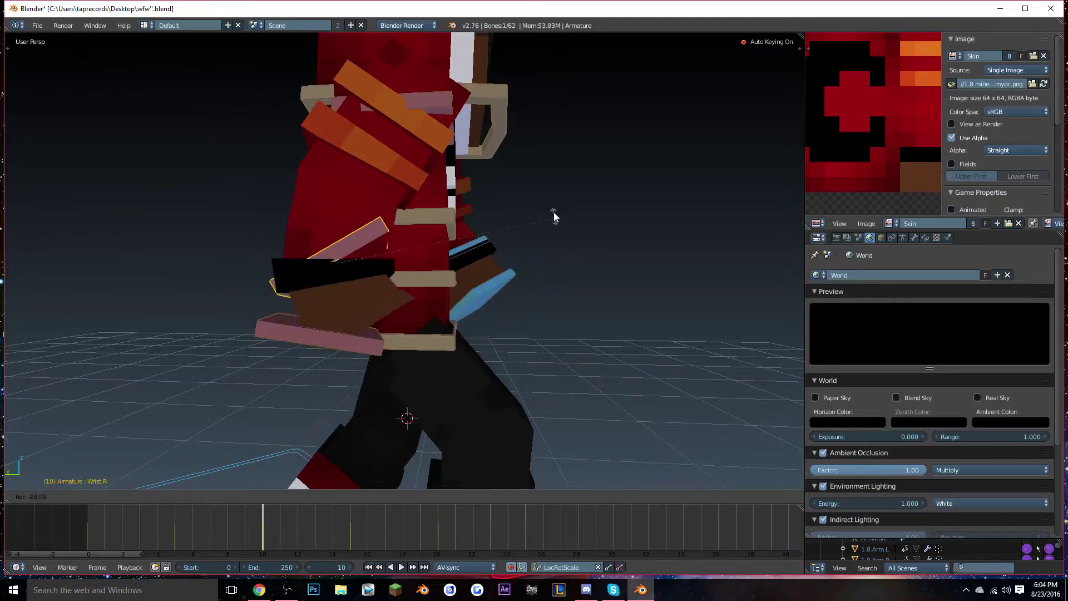
{"action": "left_click", "coordinate": [410, 439]}
{"action": "left_click_drag", "start_coordinate": [264, 544], "coordinate": [59, 543]}
{"action": "middle_click_drag", "start_coordinate": [516, 276], "coordinate": [546, 284]}
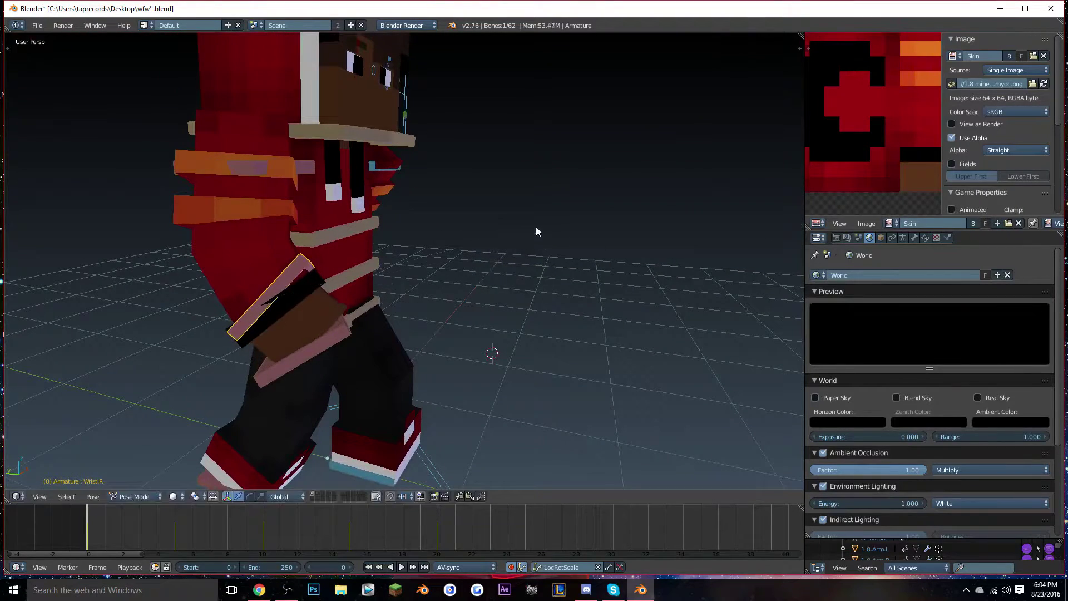
Refine the right wrist bone's angle with two free rotations, and replay the walk from frame 0
{"action": "left_click_drag", "start_coordinate": [71, 529], "coordinate": [407, 560]}
{"action": "middle_click_drag", "start_coordinate": [556, 367], "coordinate": [468, 376]}
{"action": "key", "text": "r"}
{"action": "key", "text": "r"}
{"action": "left_click", "coordinate": [506, 262]}
{"action": "middle_click_drag", "start_coordinate": [389, 334], "coordinate": [431, 414]}
{"action": "key", "text": "r"}
{"action": "key", "text": "r"}
{"action": "left_click", "coordinate": [329, 356]}
{"action": "left_click", "coordinate": [368, 567]}
{"action": "left_click", "coordinate": [405, 567]}
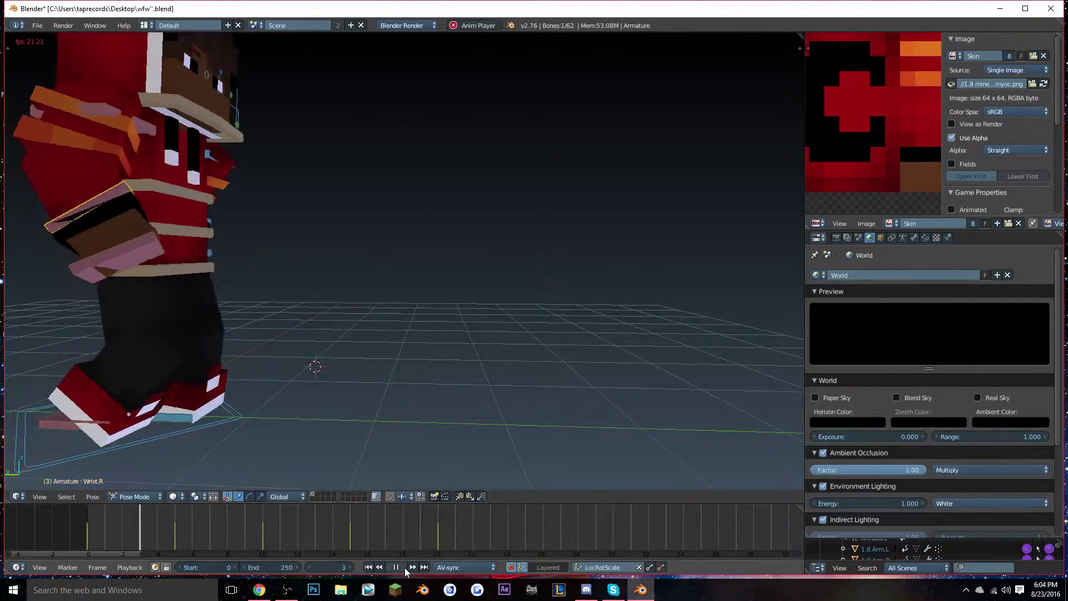
{"action": "left_click", "coordinate": [404, 567]}
Select the left wrist bone and insert LocRotScale keyframes for it along the walk up to frame 20
{"action": "left_click", "coordinate": [87, 518]}
{"action": "middle_click_drag", "start_coordinate": [356, 340], "coordinate": [150, 356]}
{"action": "right_click", "coordinate": [562, 295]}
{"action": "middle_click_drag", "start_coordinate": [562, 294], "coordinate": [509, 304]}
{"action": "key", "text": "alt+a"}
{"action": "left_click_drag", "start_coordinate": [129, 535], "coordinate": [346, 525]}
{"action": "key", "text": "alt+a"}
{"action": "key", "text": "i"}
{"action": "key", "text": "i"}
{"action": "key", "text": "i"}
{"action": "key", "text": "alt+a"}
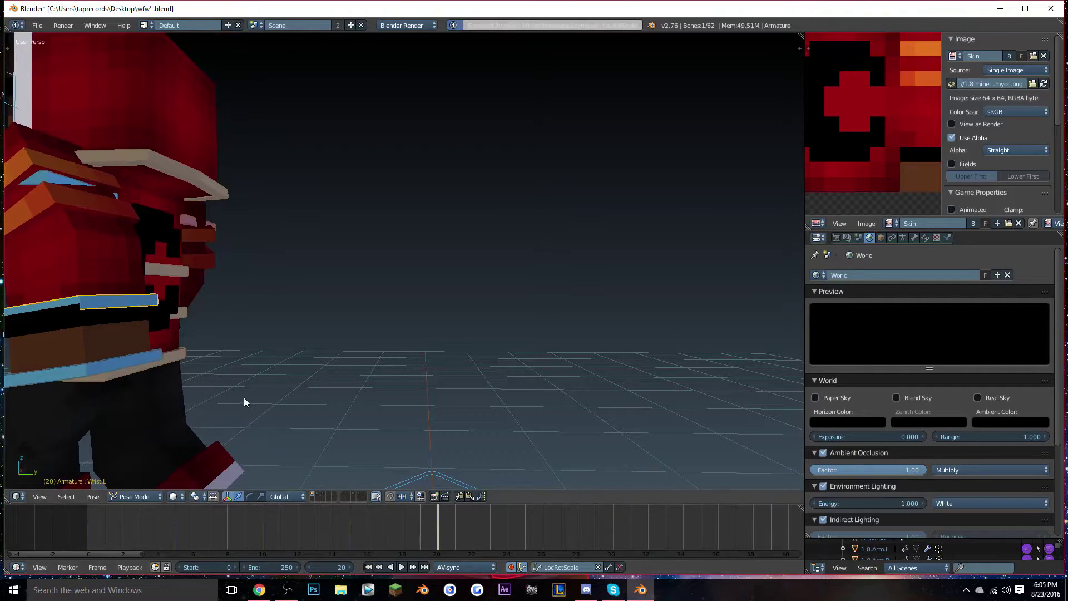
Rotate the left wrist bone in two passes at frame 10 to align it with the forearm
{"action": "left_click_drag", "start_coordinate": [162, 532], "coordinate": [259, 539]}
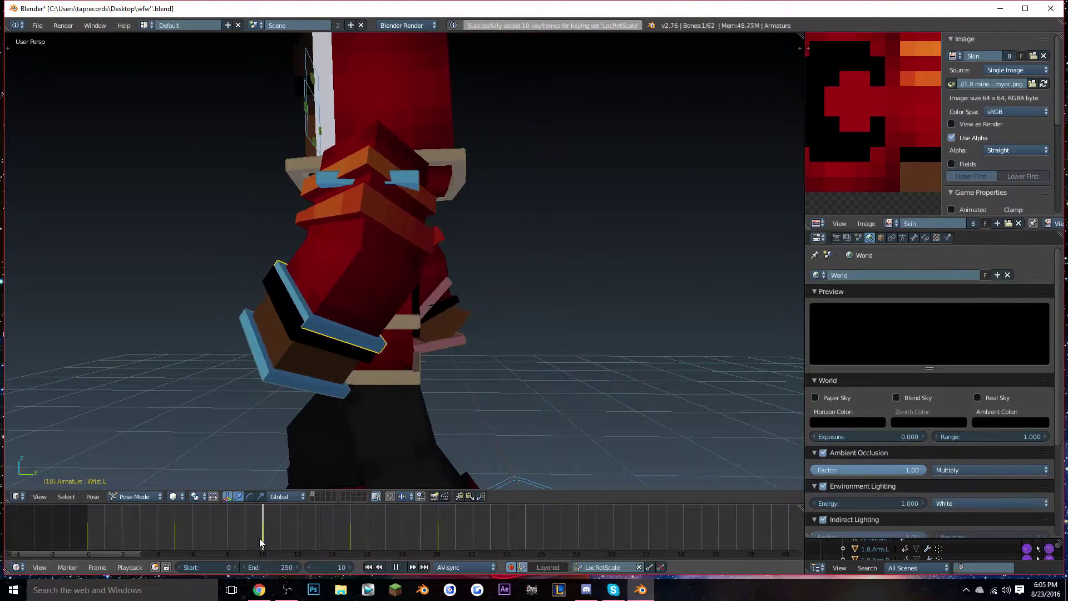
{"action": "key", "text": "alt+a"}
{"action": "scroll", "coordinate": [306, 454], "scroll_direction": "down", "scroll_amount": 3}
{"action": "middle_click_drag", "start_coordinate": [360, 439], "coordinate": [406, 422]}
{"action": "key", "text": "r"}
{"action": "left_click", "coordinate": [383, 432]}
{"action": "key", "text": "r"}
{"action": "left_click", "coordinate": [375, 436]}
Rotate the left wrist bone at frame 0 to match the backward-swung arm
{"action": "mouse_move", "coordinate": [106, 530]}
{"action": "left_mouse_down"}
{"action": "mouse_move", "coordinate": [263, 535]}
{"action": "mouse_move", "coordinate": [96, 539]}
{"action": "left_mouse_up"}
{"action": "key", "text": "alt+a"}
{"action": "left_click", "coordinate": [367, 568]}
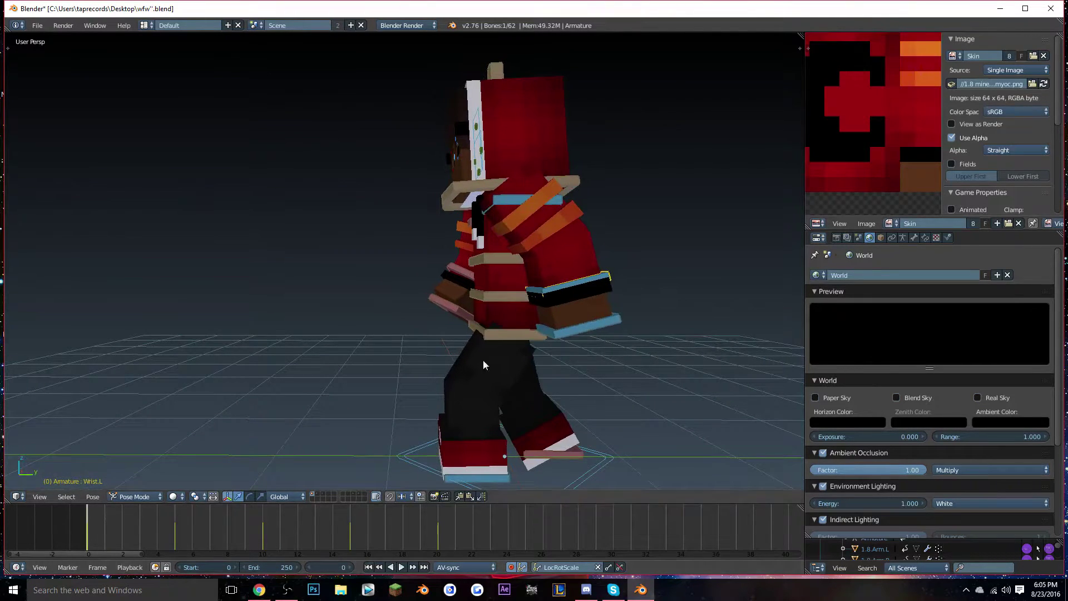
{"action": "middle_click_drag", "start_coordinate": [461, 399], "coordinate": [328, 404], "text": "shift"}
{"action": "key", "text": "r"}
{"action": "left_click", "coordinate": [533, 318]}
Scrub to frame 10 and play the walk from frame 0 to check the left wrist's rotation
{"action": "left_click_drag", "start_coordinate": [85, 533], "coordinate": [245, 529]}
{"action": "left_click", "coordinate": [265, 545]}
{"action": "middle_click_drag", "start_coordinate": [218, 315], "coordinate": [284, 356]}
{"action": "key", "text": "alt+a"}
{"action": "key", "text": "alt+a"}
{"action": "middle_click_drag", "start_coordinate": [403, 370], "coordinate": [333, 422]}
{"action": "left_click_drag", "start_coordinate": [337, 552], "coordinate": [95, 537]}
{"action": "left_click", "coordinate": [405, 566]}
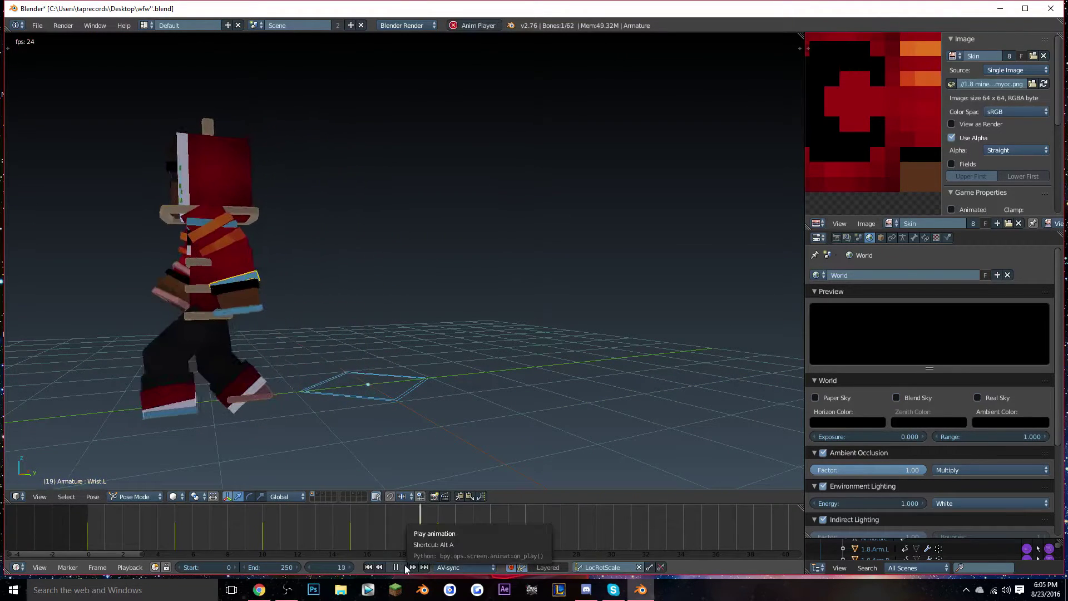
{"action": "left_click", "coordinate": [405, 565]}
Set the animation's end frame to 25 and play the looping walk from the front
{"action": "left_click", "coordinate": [270, 567]}
{"action": "type", "text": "25"}
{"action": "key", "text": "Return"}
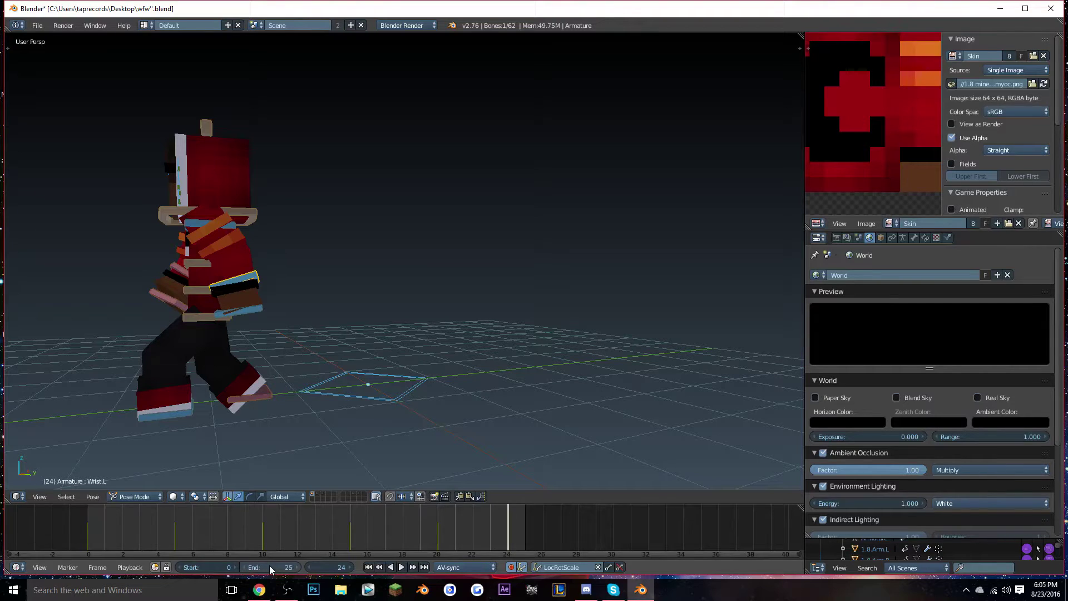
{"action": "left_click", "coordinate": [401, 566]}
{"action": "middle_click_drag", "start_coordinate": [335, 471], "coordinate": [374, 458]}
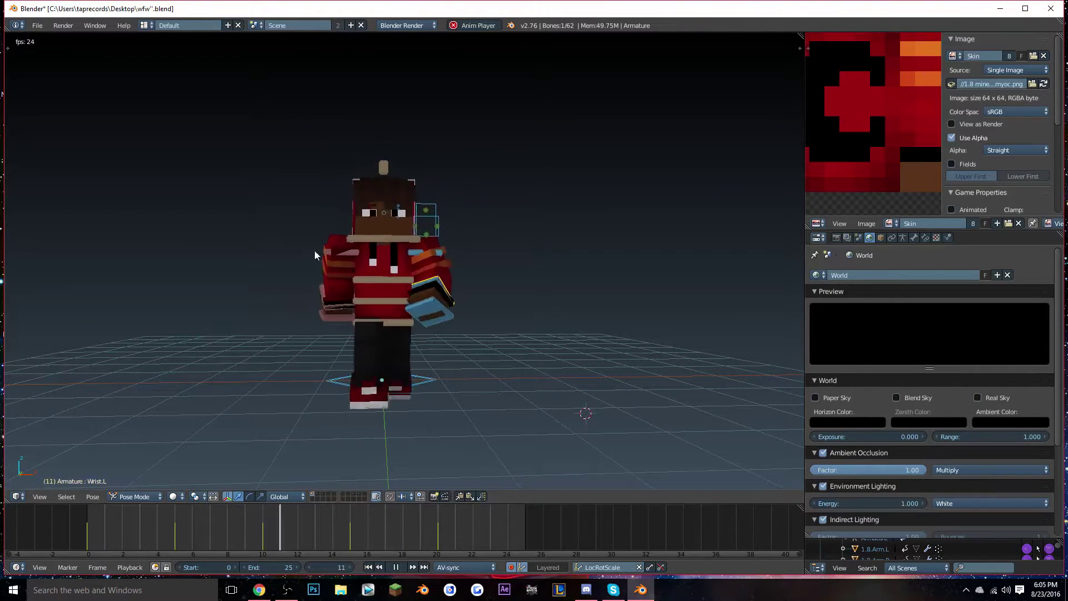
{"action": "left_click", "coordinate": [396, 567]}
Select the right foot bone and play the walk from frame 0, viewing it from the front and side
{"action": "right_click", "coordinate": [365, 374]}
{"action": "key", "text": "alt+a"}
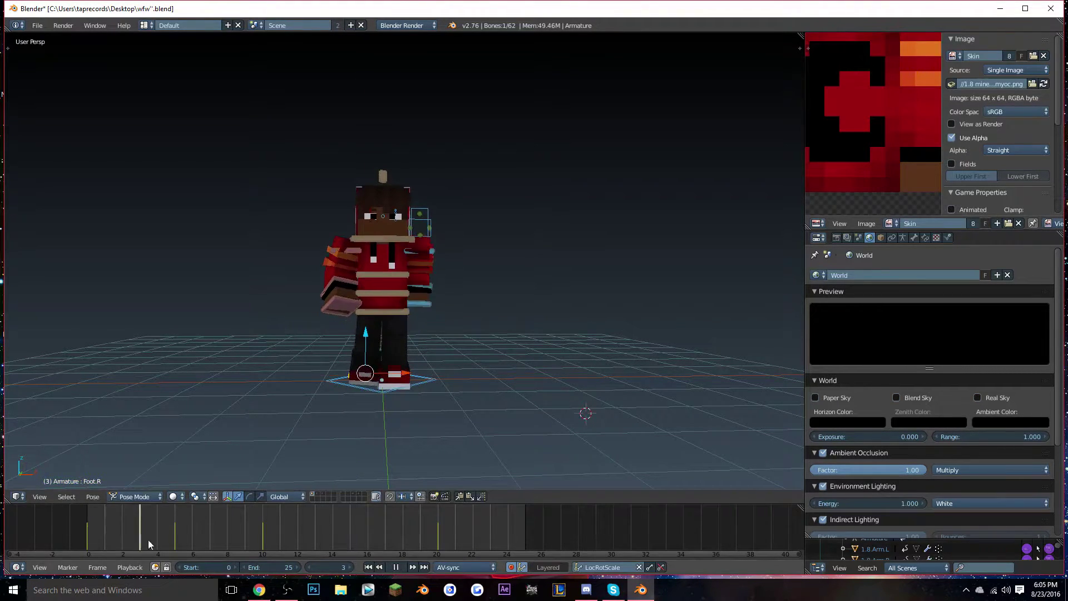
{"action": "key", "text": "alt+a"}
{"action": "left_click_drag", "start_coordinate": [170, 519], "coordinate": [88, 520]}
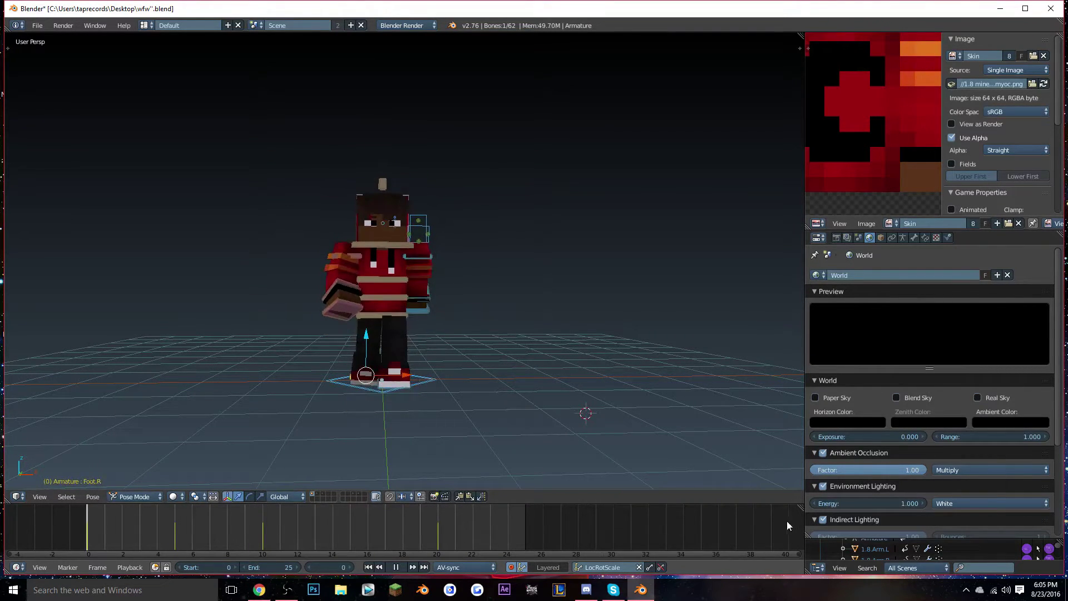
{"action": "left_click", "coordinate": [401, 565]}
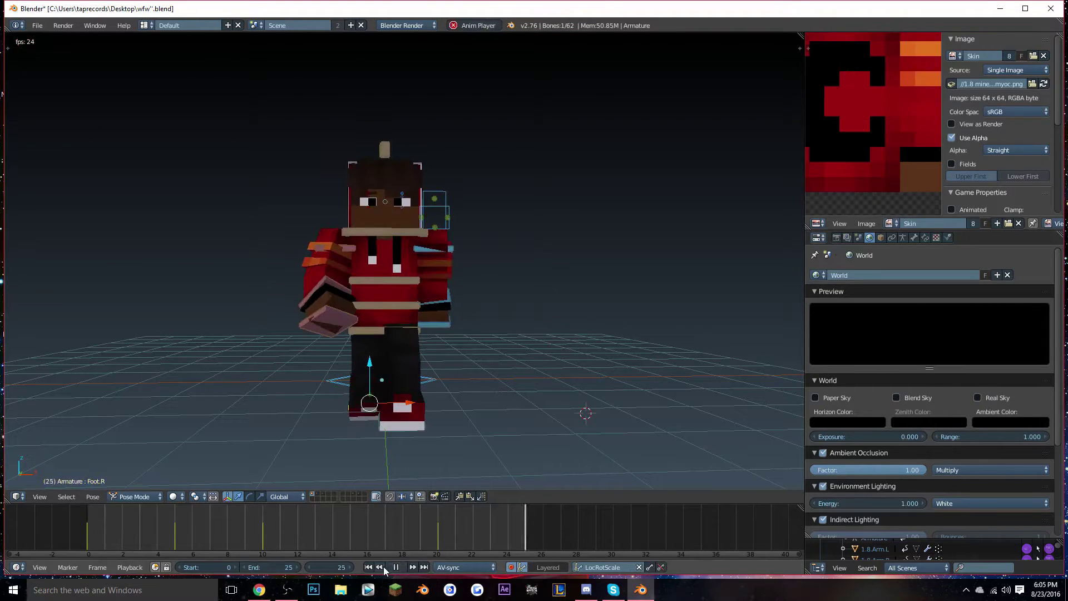
{"action": "middle_click_drag", "start_coordinate": [389, 383], "coordinate": [492, 379]}
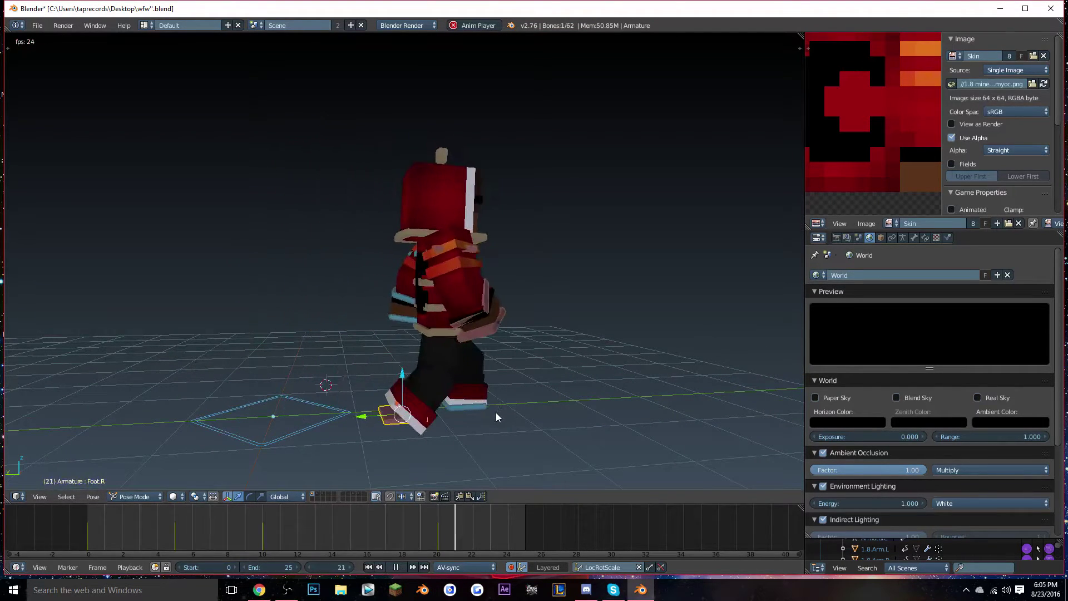
{"action": "left_click", "coordinate": [395, 567]}
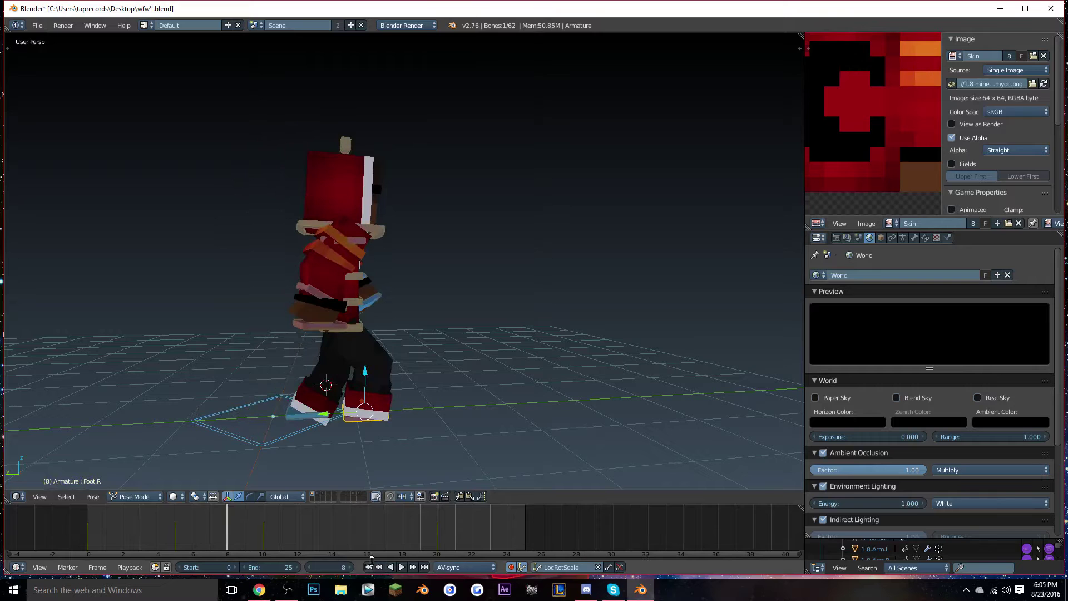
Select the head bone and insert a LocRotScale keyframe for it at frame 0
{"action": "left_click", "coordinate": [369, 567]}
{"action": "scroll", "coordinate": [312, 239], "scroll_direction": "up", "scroll_amount": 1}
{"action": "middle_click_drag", "start_coordinate": [312, 239], "coordinate": [409, 290], "text": "shift"}
{"action": "scroll", "coordinate": [418, 278], "scroll_direction": "up", "scroll_amount": 1}
{"action": "right_click", "coordinate": [418, 282]}
{"action": "scroll", "coordinate": [419, 286], "scroll_direction": "up", "scroll_amount": 1}
{"action": "key", "text": "i"}
{"action": "middle_click_drag", "start_coordinate": [274, 396], "coordinate": [303, 397]}
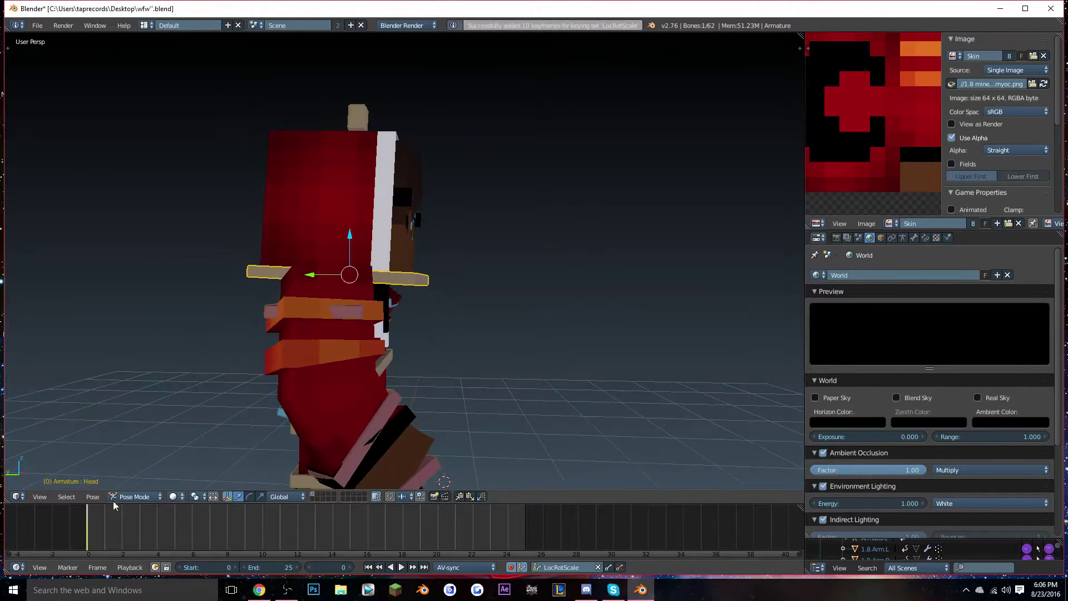
Insert LocRotScale keyframes for the head bone at frames 5, 10, 15 and 20
{"action": "left_click_drag", "start_coordinate": [103, 528], "coordinate": [175, 531]}
{"action": "key", "text": "i"}
{"action": "key", "text": "alt+a"}
{"action": "left_click_drag", "start_coordinate": [368, 526], "coordinate": [439, 538]}
{"action": "key", "text": "alt+a"}
{"action": "key", "text": "i"}
{"action": "key", "text": "alt+a"}
{"action": "key", "text": "alt+a"}
{"action": "key", "text": "i"}
Go to frame 5 and rotate the head bone slightly, viewing the character from the side
{"action": "scroll", "coordinate": [492, 409], "scroll_direction": "down", "scroll_amount": 3}
{"action": "middle_click_drag", "start_coordinate": [491, 408], "coordinate": [412, 417]}
{"action": "key", "text": "alt+a"}
{"action": "left_click_drag", "start_coordinate": [116, 544], "coordinate": [170, 543]}
{"action": "key", "text": "alt+a"}
{"action": "scroll", "coordinate": [465, 349], "scroll_direction": "up", "scroll_amount": 4}
{"action": "middle_click_drag", "start_coordinate": [465, 350], "coordinate": [532, 351]}
{"action": "key", "text": "r"}
{"action": "left_click", "coordinate": [536, 342]}
Rotate the head bone at frame 15 in the side view
{"action": "key", "text": "alt+a"}
{"action": "left_click_drag", "start_coordinate": [274, 531], "coordinate": [350, 533]}
{"action": "key", "text": "alt+a"}
{"action": "middle_click_drag", "start_coordinate": [408, 458], "coordinate": [549, 384]}
{"action": "key", "text": "r"}
{"action": "left_click", "coordinate": [549, 390]}
{"action": "scroll", "coordinate": [516, 406], "scroll_direction": "down", "scroll_amount": 5}
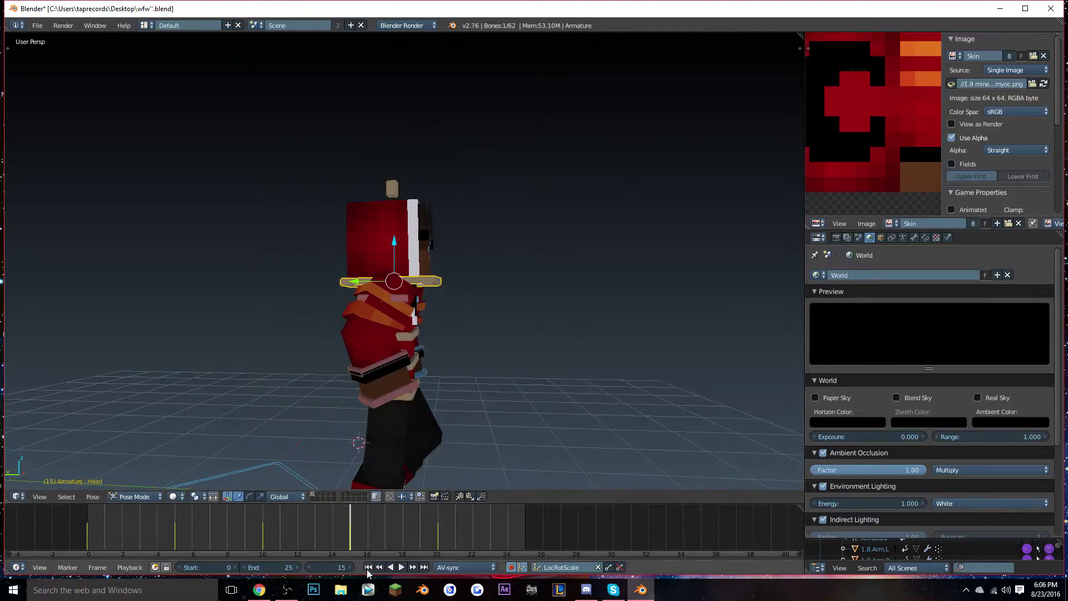
Play the walk and check the head's tilt at frames 5 and 15
{"action": "left_click", "coordinate": [401, 566]}
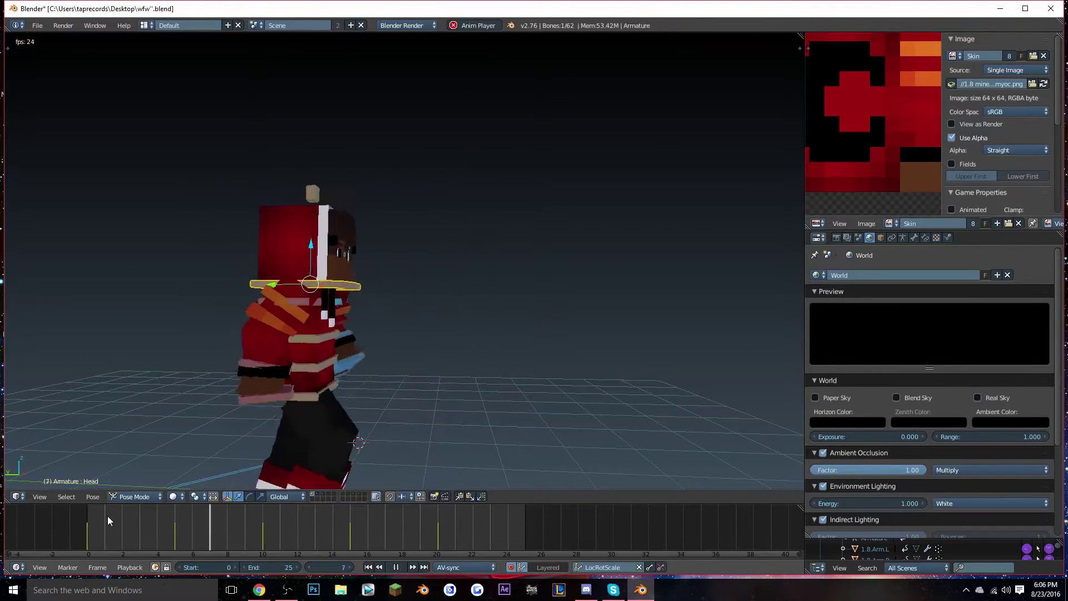
{"action": "left_click", "coordinate": [396, 567]}
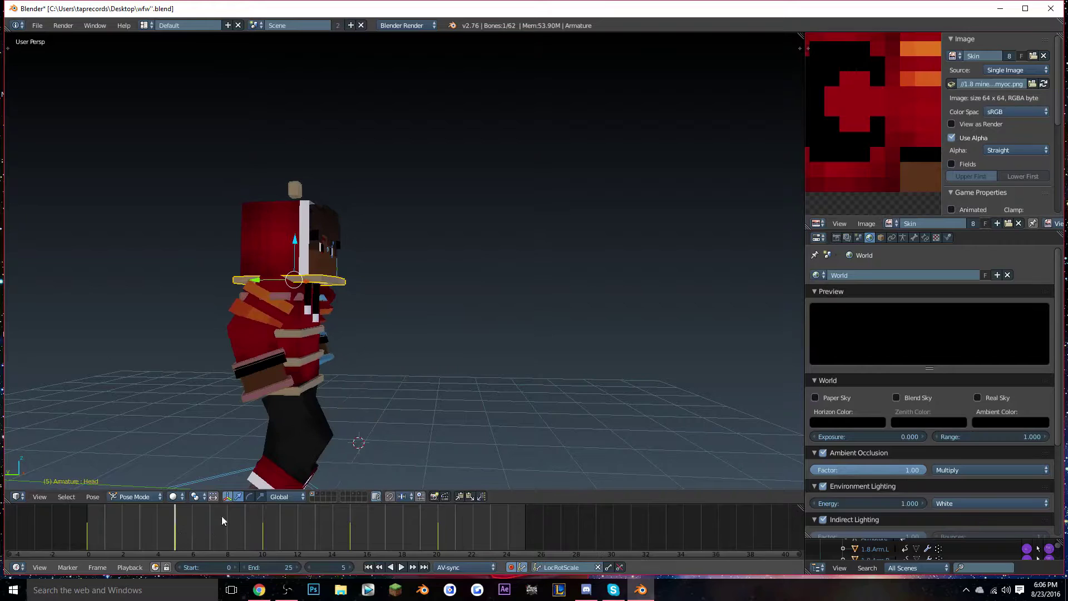
{"action": "left_click", "coordinate": [348, 526]}
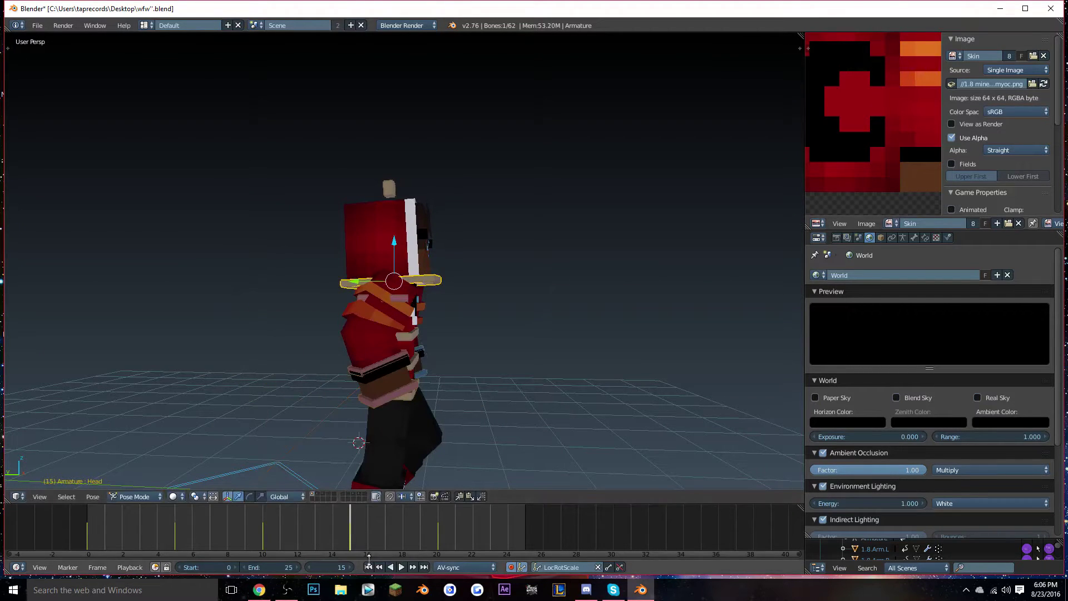
{"action": "left_click", "coordinate": [396, 567]}
{"action": "left_click", "coordinate": [399, 568]}
Rotate the head bone at frame 10 and advance the animation to frame 20
{"action": "left_click_drag", "start_coordinate": [139, 525], "coordinate": [263, 523]}
{"action": "key", "text": "r"}
{"action": "left_click", "coordinate": [528, 420]}
{"action": "key", "text": "alt+a"}
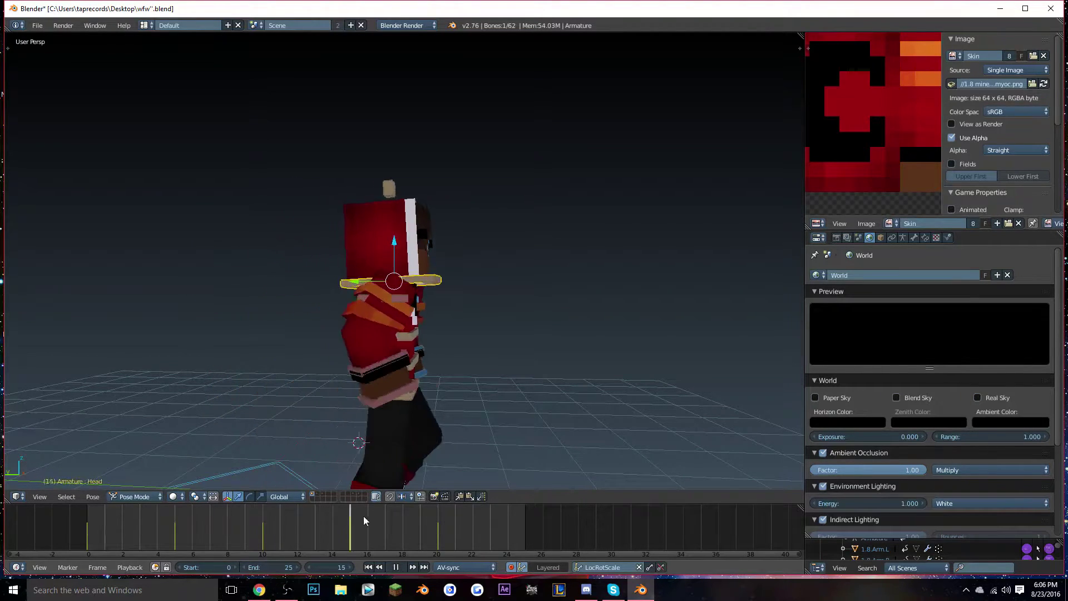
{"action": "key", "text": "alt+a"}
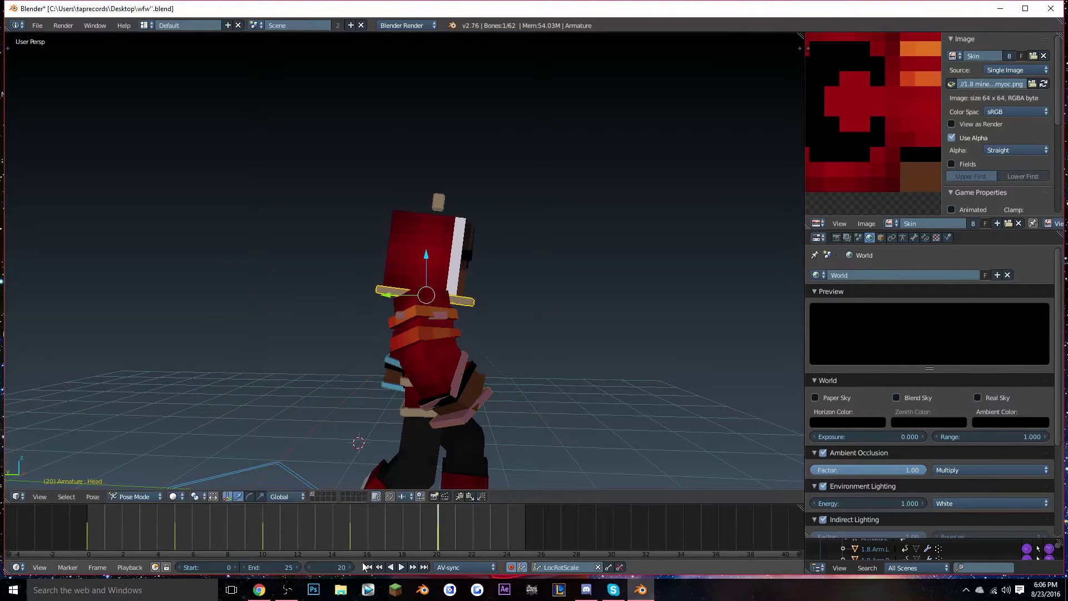
Play the walk from frame 0 and check the head movement from the side and front
{"action": "left_click", "coordinate": [367, 567]}
{"action": "left_click", "coordinate": [401, 566]}
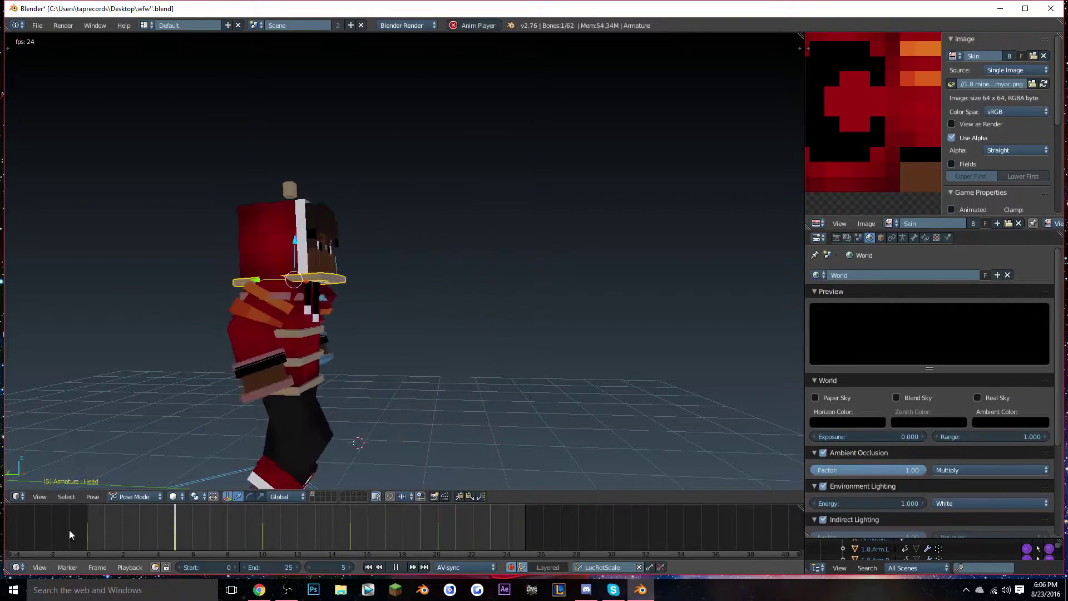
{"action": "middle_click_drag", "start_coordinate": [362, 398], "coordinate": [241, 398]}
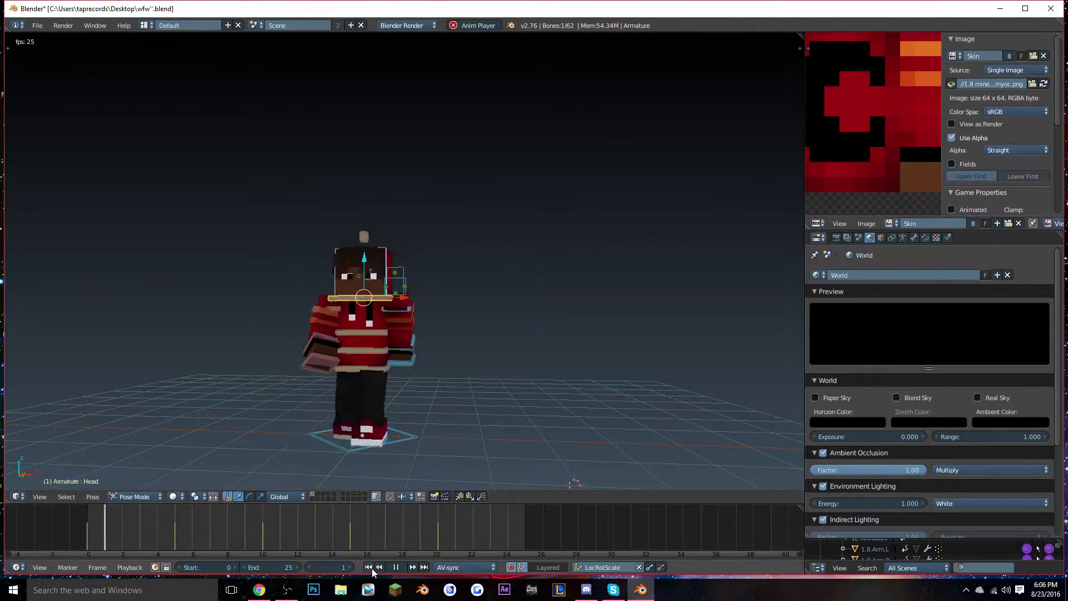
{"action": "key", "text": "Escape"}
Select the Pupils bone on the face and insert a LocRotScale keyframe at frame 0
{"action": "scroll", "coordinate": [415, 322], "scroll_direction": "up", "scroll_amount": 5}
{"action": "right_click", "coordinate": [422, 272]}
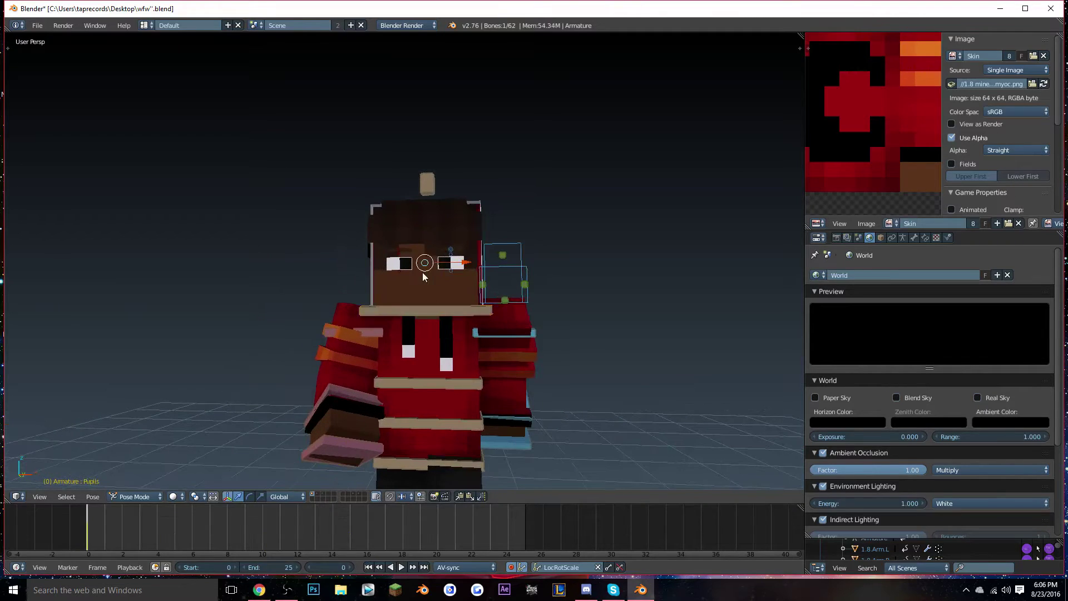
{"action": "key", "text": "i"}
Advance to frame 15, moving the pupils so the gaze changes during the walk
{"action": "left_click_drag", "start_coordinate": [112, 522], "coordinate": [346, 530]}
{"action": "key", "text": "g"}
{"action": "left_click", "coordinate": [250, 393]}
{"action": "key", "text": "g"}
{"action": "left_click", "coordinate": [279, 429]}
{"action": "key", "text": "g"}
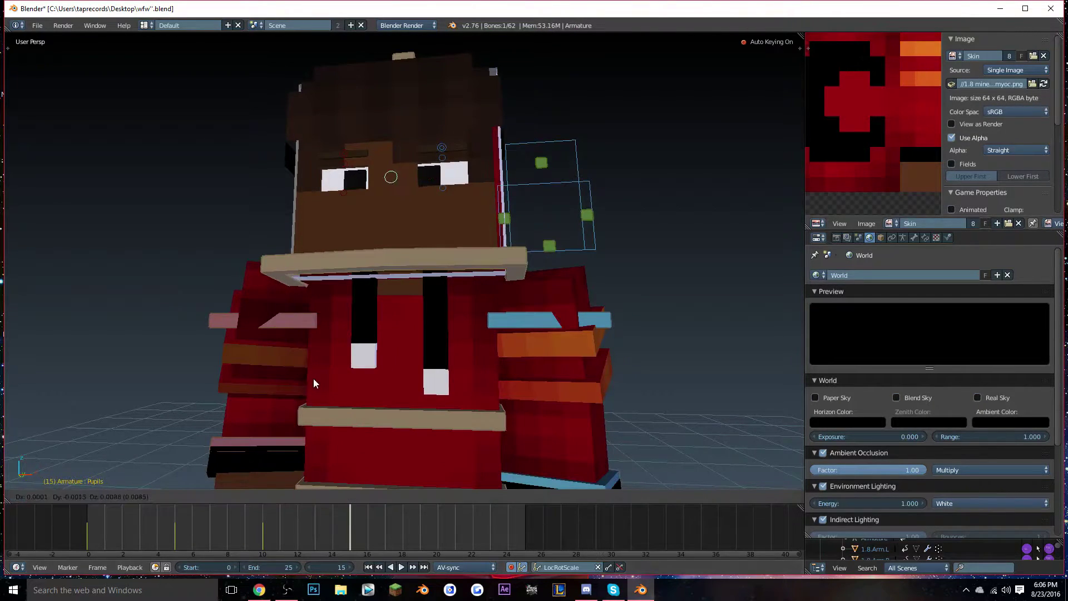
{"action": "left_click", "coordinate": [314, 375]}
Reposition the pupils at frame 20
{"action": "key", "text": "alt+a"}
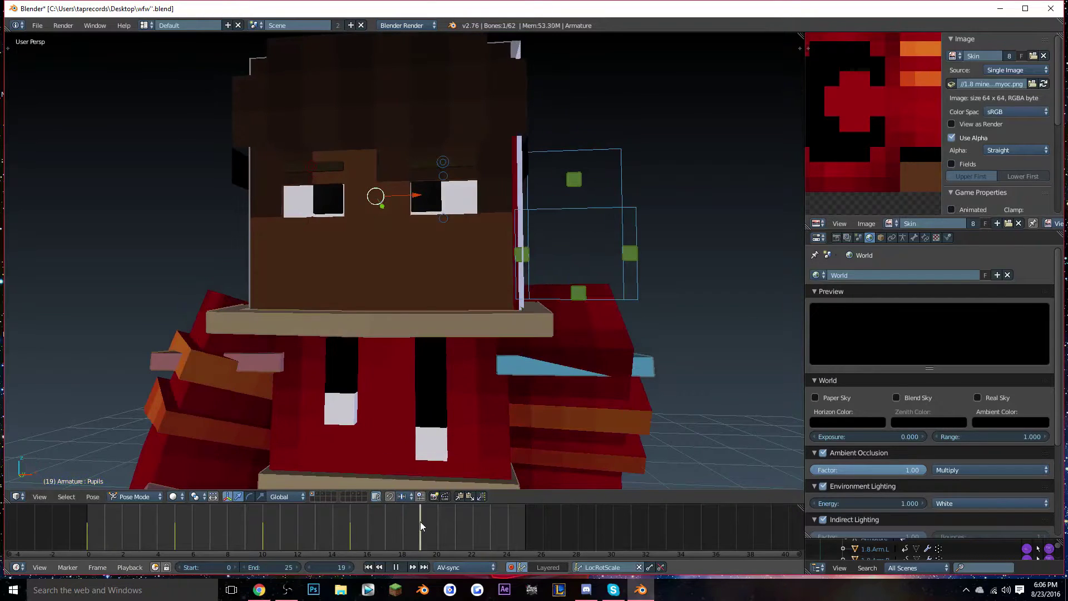
{"action": "key", "text": "alt+a"}
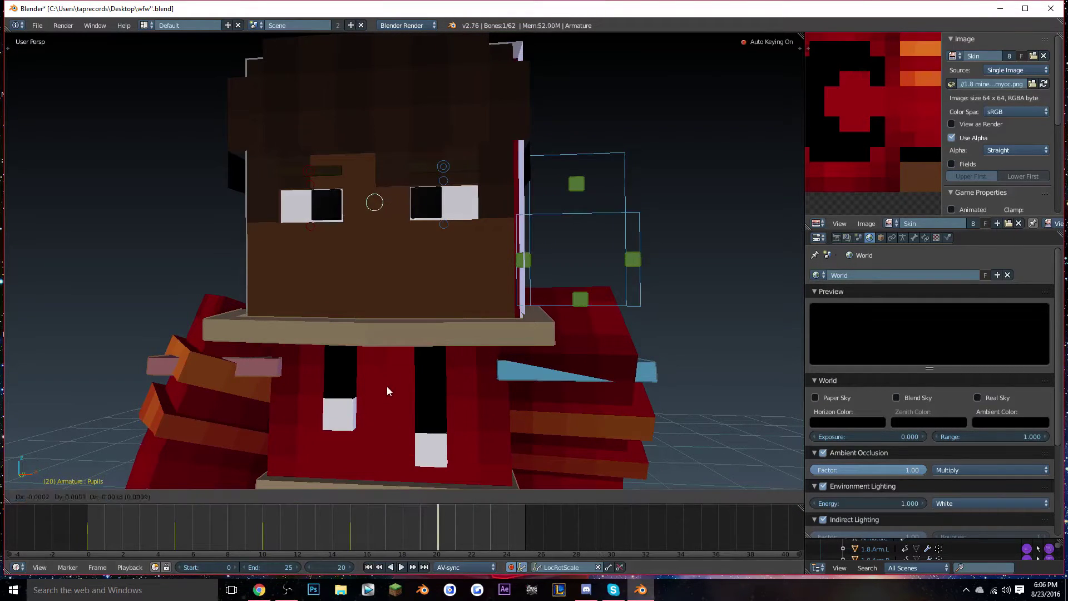
{"action": "scroll", "coordinate": [386, 390], "scroll_direction": "down", "scroll_amount": 8}
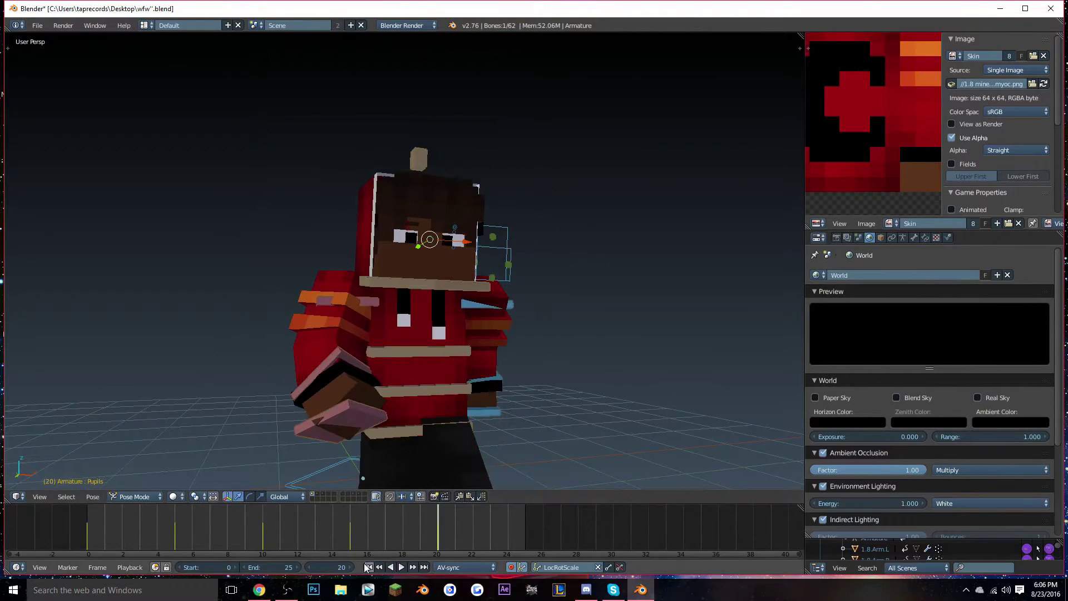
Play the walk from frame 0 to check the pupil movement from the front and side
{"action": "left_click", "coordinate": [368, 567]}
{"action": "scroll", "coordinate": [371, 415], "scroll_direction": "up", "scroll_amount": 3}
{"action": "mouse_move", "coordinate": [370, 415]}
{"action": "middle_mouse_down"}
{"action": "mouse_move", "coordinate": [338, 430]}
{"action": "mouse_move", "coordinate": [246, 344]}
{"action": "mouse_move", "coordinate": [383, 368]}
{"action": "mouse_move", "coordinate": [403, 423]}
{"action": "mouse_move", "coordinate": [388, 413]}
{"action": "middle_mouse_up"}
{"action": "scroll", "coordinate": [382, 367], "scroll_direction": "down", "scroll_amount": 3}
{"action": "left_click", "coordinate": [401, 566]}
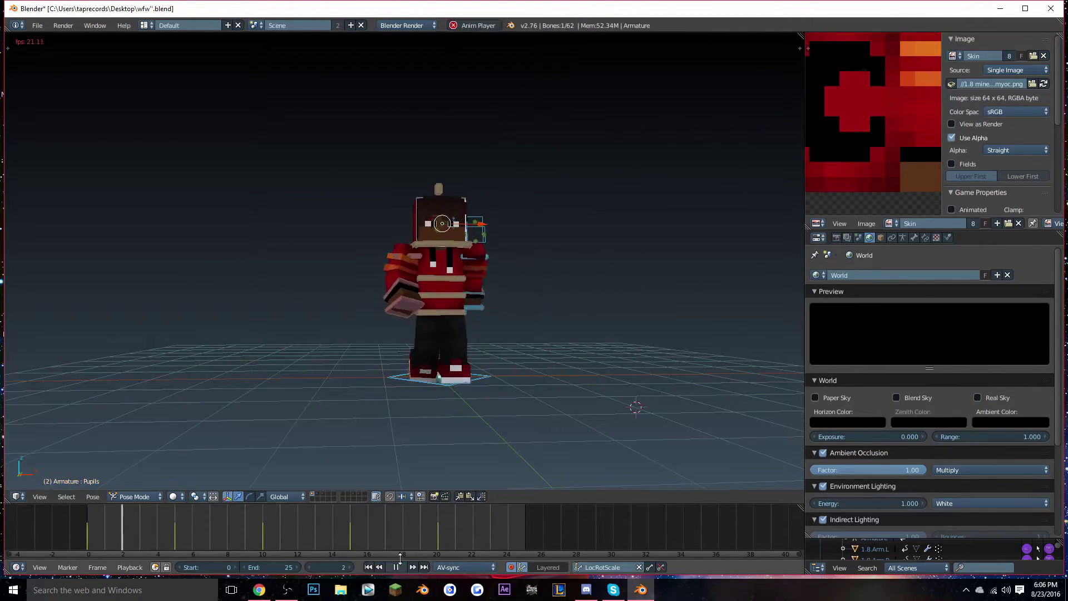
{"action": "middle_click_drag", "start_coordinate": [376, 357], "coordinate": [282, 421]}
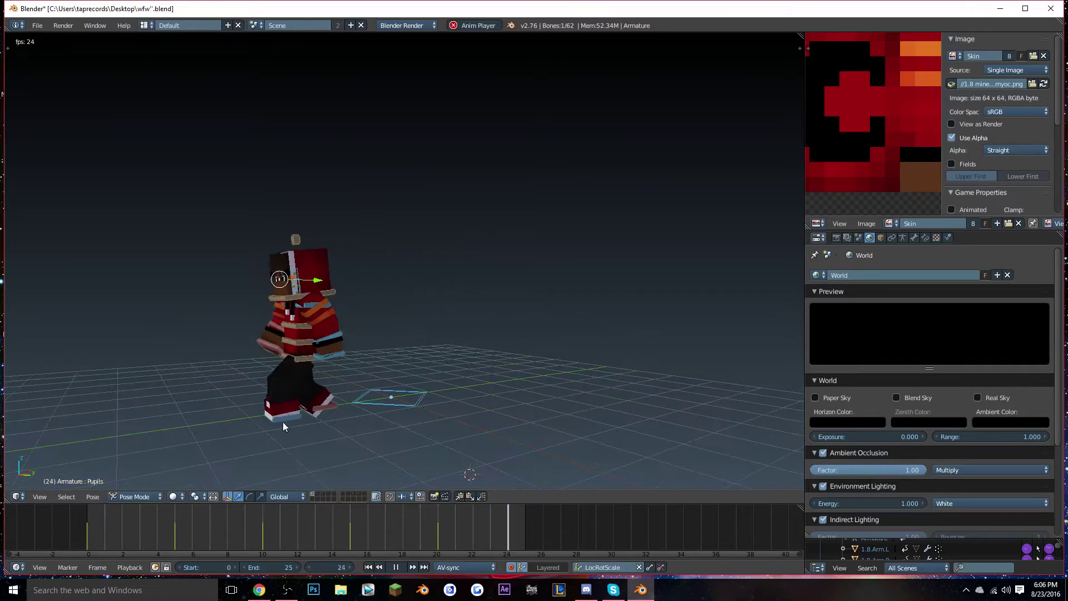
{"action": "left_click", "coordinate": [396, 567]}
Set the animation's end frame to 20 and play the looping walk from the front
{"action": "left_click", "coordinate": [259, 567]}
{"action": "type", "text": "20"}
{"action": "key", "text": "Return"}
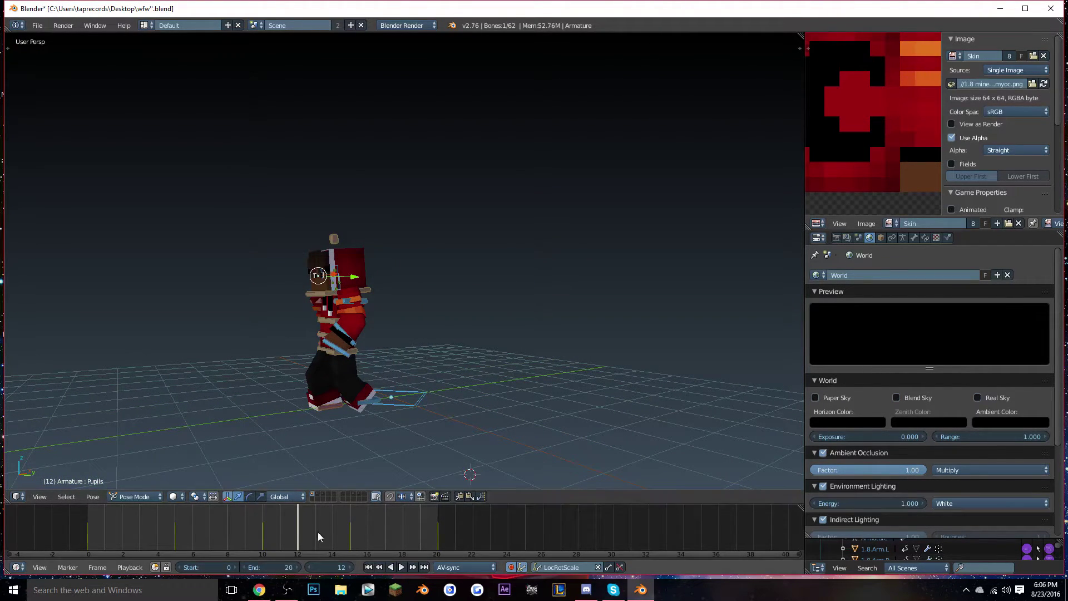
{"action": "left_click", "coordinate": [399, 566]}
{"action": "middle_click_drag", "start_coordinate": [274, 384], "coordinate": [395, 364]}
{"action": "scroll", "coordinate": [390, 367], "scroll_direction": "up", "scroll_amount": 2}
{"action": "middle_click_drag", "start_coordinate": [368, 397], "coordinate": [552, 325], "text": "shift"}
{"action": "middle_click_drag", "start_coordinate": [463, 344], "coordinate": [482, 355]}
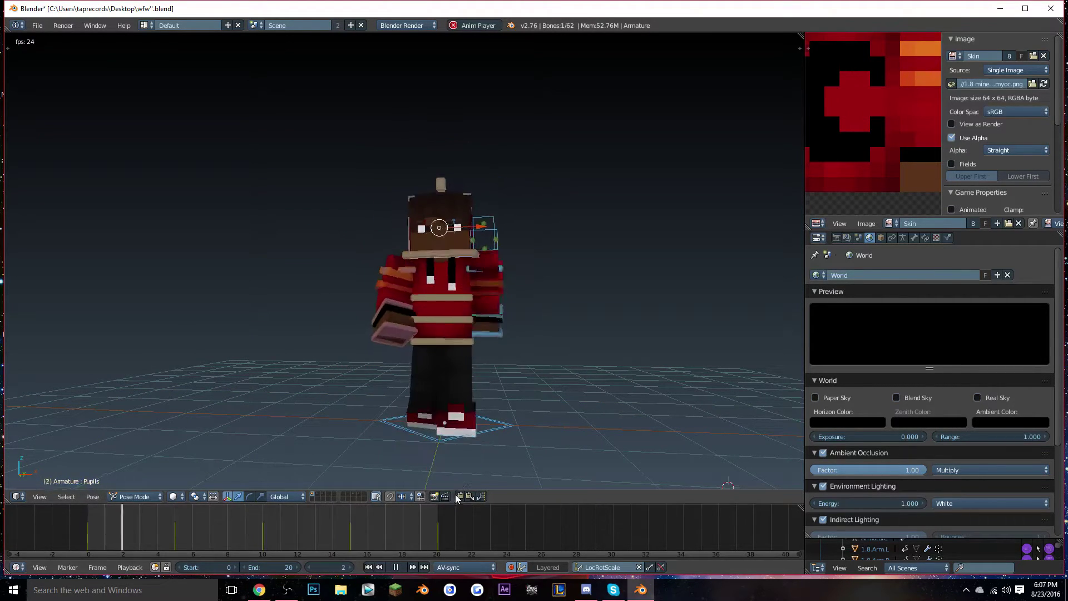
Restart the walk from frame 0 and check the loop from the side
{"action": "left_click", "coordinate": [396, 567]}
{"action": "left_click", "coordinate": [369, 566]}
{"action": "left_click", "coordinate": [401, 567]}
{"action": "middle_click_drag", "start_coordinate": [362, 369], "coordinate": [454, 379]}
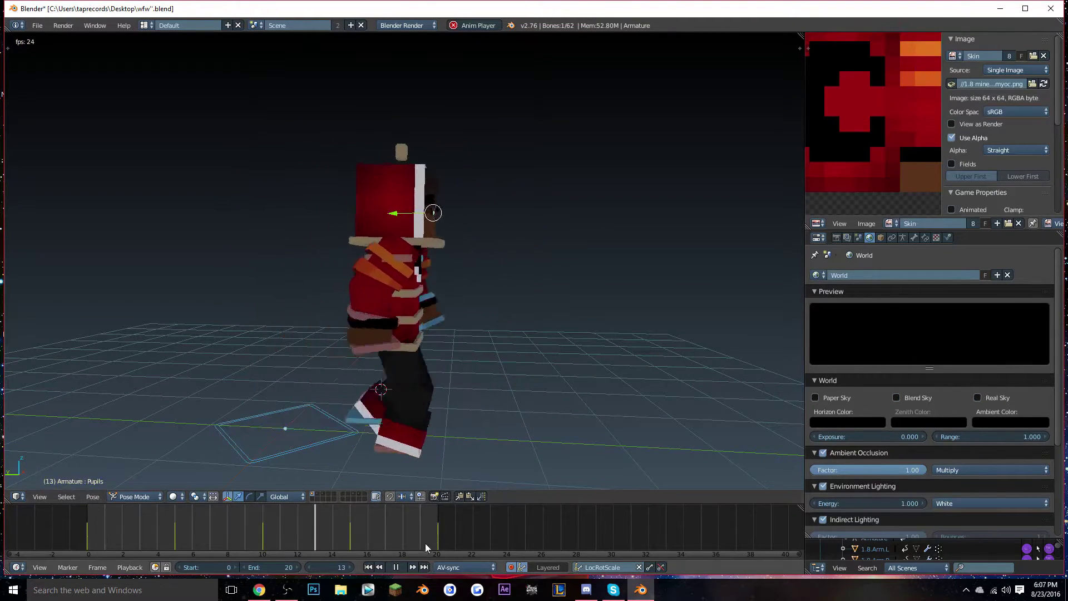
{"action": "left_click", "coordinate": [395, 567]}
Return to frame 0, select the Back bone on the torso and try rotating it
{"action": "left_click", "coordinate": [368, 567]}
{"action": "scroll", "coordinate": [400, 284], "scroll_direction": "up", "scroll_amount": 1}
{"action": "middle_click_drag", "start_coordinate": [406, 280], "coordinate": [353, 293], "text": "shift"}
{"action": "scroll", "coordinate": [353, 292], "scroll_direction": "up", "scroll_amount": 2}
{"action": "right_click", "coordinate": [423, 300]}
{"action": "middle_click_drag", "start_coordinate": [423, 300], "coordinate": [378, 311]}
{"action": "right_click", "coordinate": [446, 303]}
{"action": "key", "text": "r"}
{"action": "right_click", "coordinate": [472, 302]}
Insert LocRotScale keyframes for the Back bone at frames 5, 10, 15 and 20
{"action": "key", "text": "alt+a"}
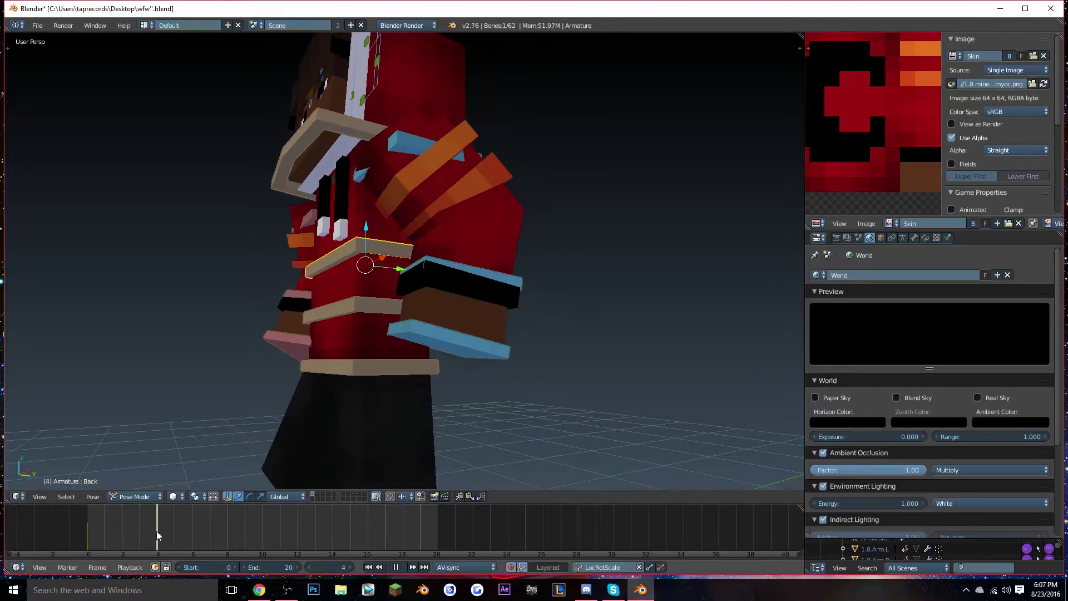
{"action": "left_click_drag", "start_coordinate": [169, 533], "coordinate": [258, 534]}
{"action": "key", "text": "i"}
{"action": "key", "text": "i"}
{"action": "key", "text": "alt+a"}
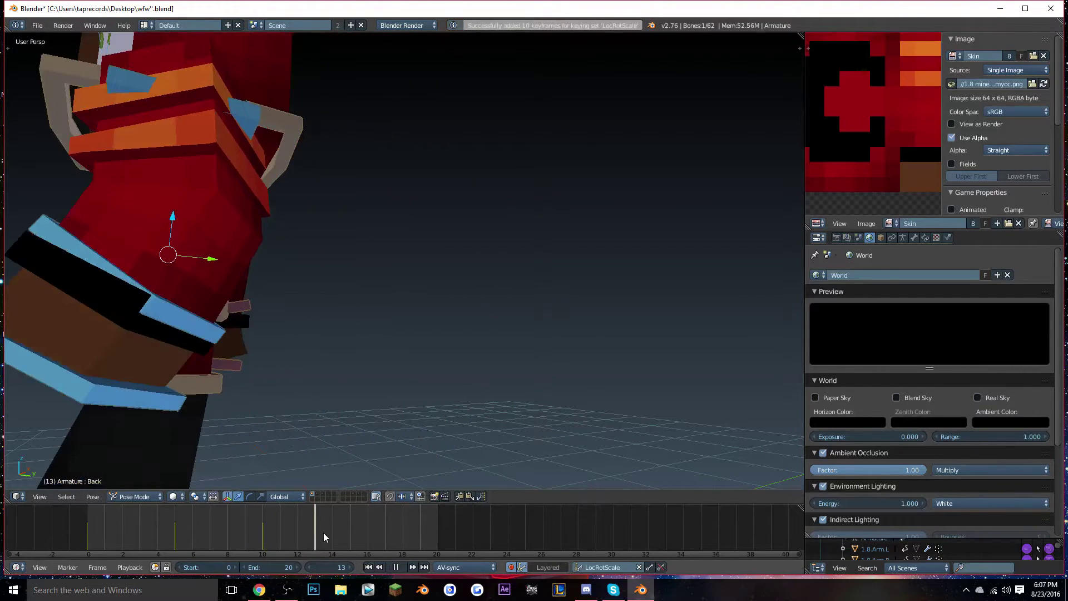
{"action": "left_click_drag", "start_coordinate": [334, 532], "coordinate": [437, 521]}
{"action": "key", "text": "i"}
{"action": "scroll", "coordinate": [349, 356], "scroll_direction": "down", "scroll_amount": 3}
{"action": "scroll", "coordinate": [348, 361], "scroll_direction": "up", "scroll_amount": 4}
{"action": "key", "text": "alt+a"}
{"action": "key", "text": "i"}
Check the torso at frame 5 from the side and rotate the Back bone at frame 10
{"action": "mouse_move", "coordinate": [146, 534]}
{"action": "left_mouse_down"}
{"action": "mouse_move", "coordinate": [131, 532]}
{"action": "mouse_move", "coordinate": [165, 532]}
{"action": "left_mouse_up"}
{"action": "left_click", "coordinate": [175, 527]}
{"action": "middle_click_drag", "start_coordinate": [320, 360], "coordinate": [533, 396]}
{"action": "left_click_drag", "start_coordinate": [179, 555], "coordinate": [261, 533]}
{"action": "key", "text": "r"}
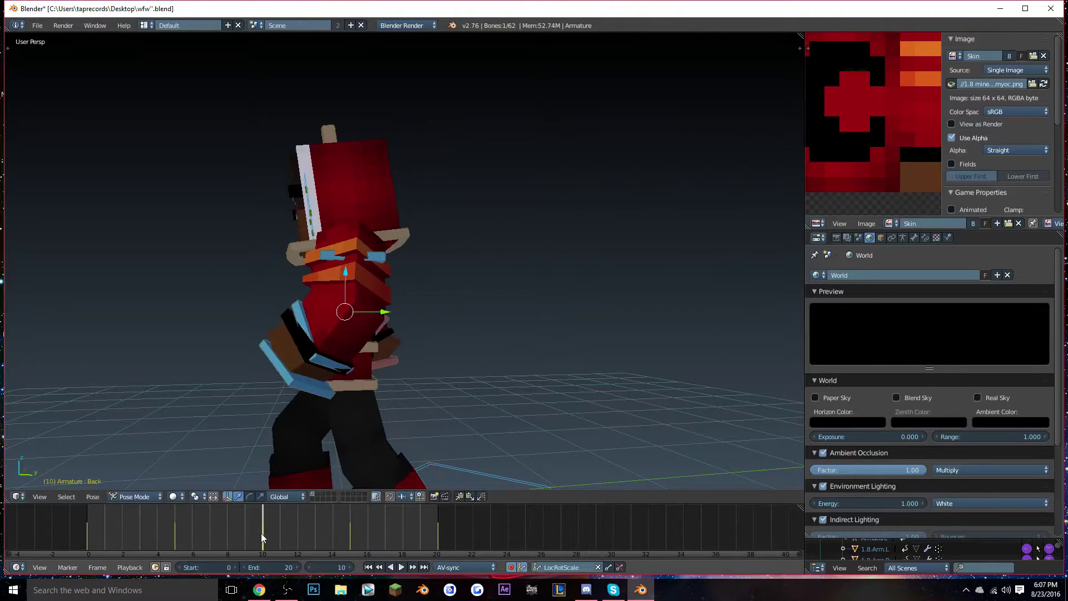
{"action": "left_click", "coordinate": [512, 379]}
{"action": "middle_click_drag", "start_coordinate": [512, 379], "coordinate": [317, 383]}
Rotate the Back bone at frame 15 and again at frame 20
{"action": "left_click_drag", "start_coordinate": [267, 533], "coordinate": [354, 535]}
{"action": "middle_click_drag", "start_coordinate": [557, 384], "coordinate": [435, 392]}
{"action": "key", "text": "r"}
{"action": "left_click", "coordinate": [440, 404]}
{"action": "left_click_drag", "start_coordinate": [356, 535], "coordinate": [436, 539]}
{"action": "middle_click_drag", "start_coordinate": [368, 375], "coordinate": [539, 361], "text": "shift"}
{"action": "key", "text": "r"}
{"action": "left_click", "coordinate": [542, 352]}
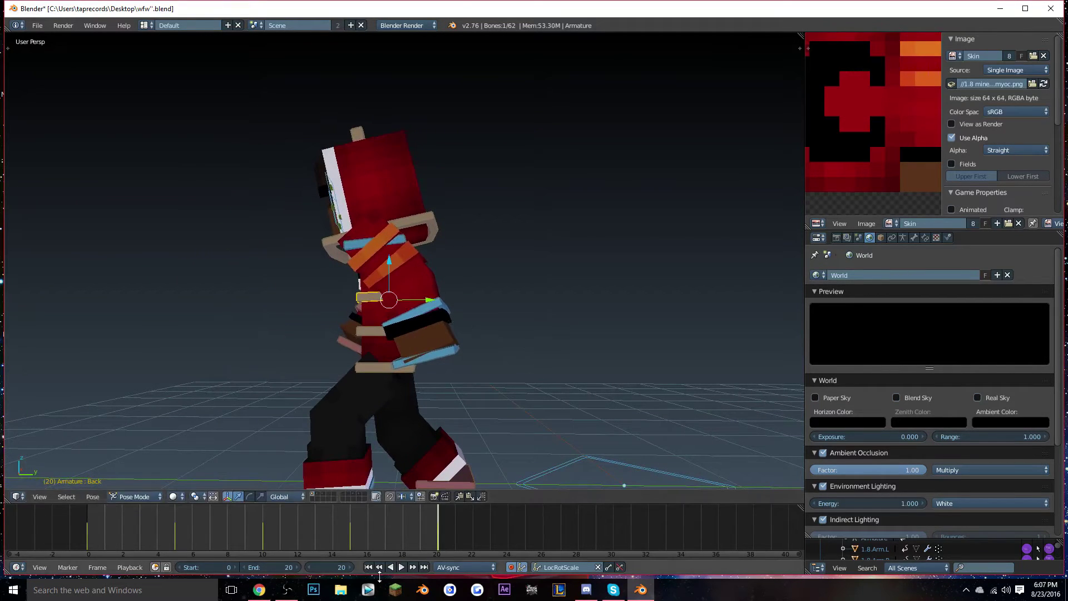
Play the walk from frame 0 and inspect the back and head poses at frames 5 and 15
{"action": "left_click", "coordinate": [367, 567]}
{"action": "left_click", "coordinate": [399, 568]}
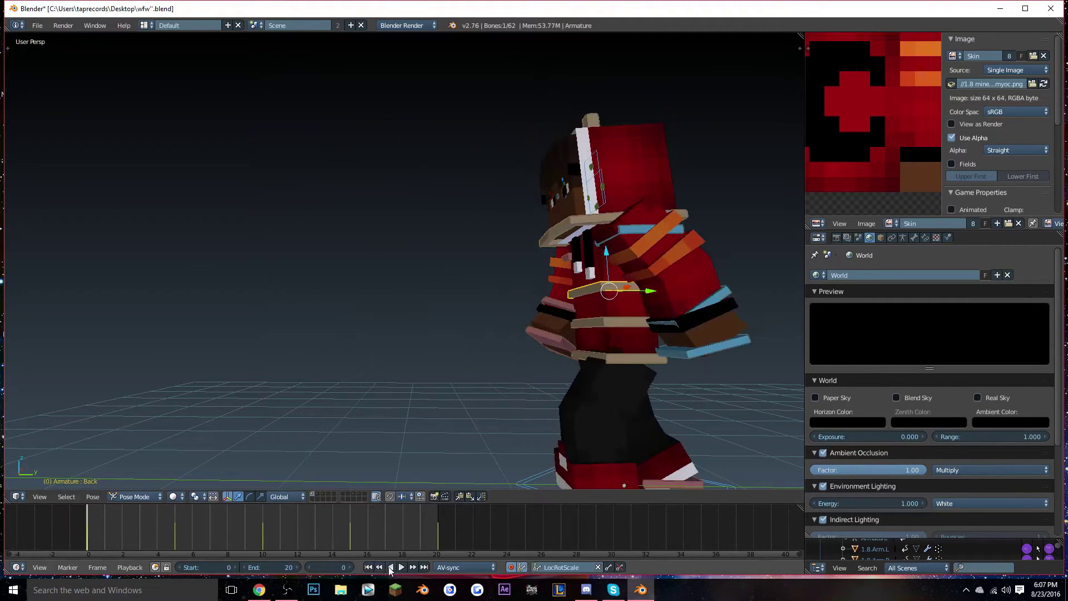
{"action": "middle_click_drag", "start_coordinate": [352, 401], "coordinate": [423, 414]}
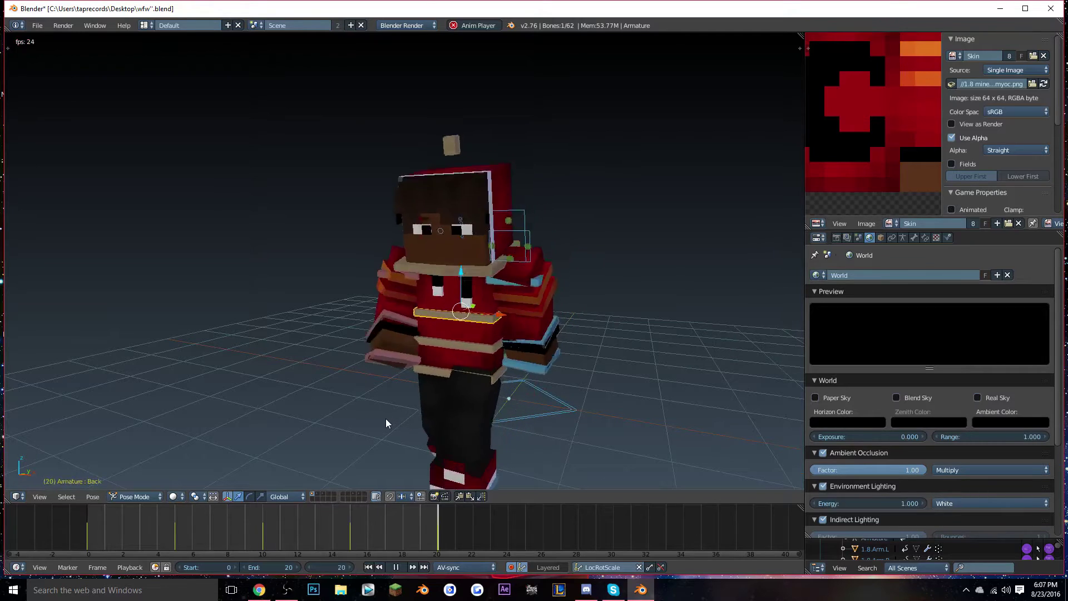
{"action": "left_click", "coordinate": [396, 566]}
{"action": "left_click", "coordinate": [175, 534]}
{"action": "middle_click_drag", "start_coordinate": [217, 445], "coordinate": [400, 354]}
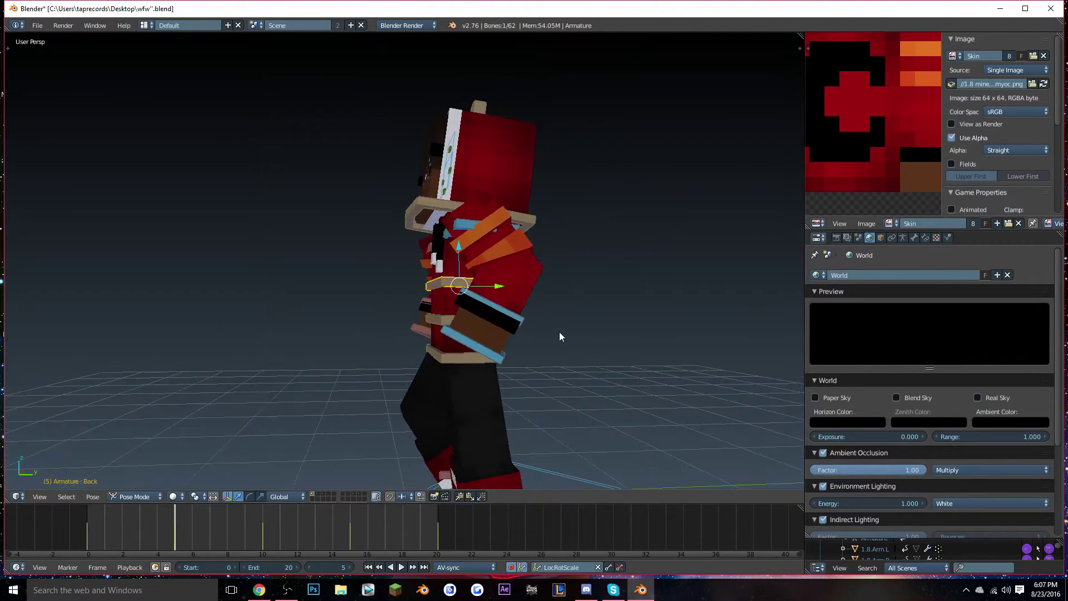
{"action": "key", "text": "alt+a"}
{"action": "left_click_drag", "start_coordinate": [282, 510], "coordinate": [352, 509]}
{"action": "key", "text": "alt+a"}
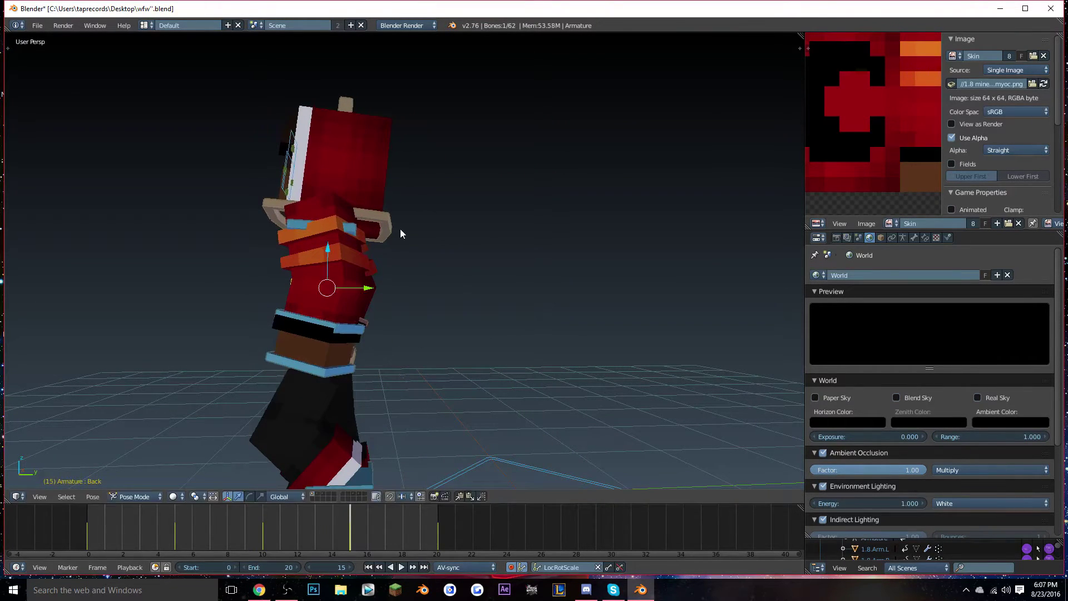
Select the head bone and rotate it slightly at frame 5 to offset the torso's lean
{"action": "right_click", "coordinate": [402, 225]}
{"action": "left_click", "coordinate": [178, 518]}
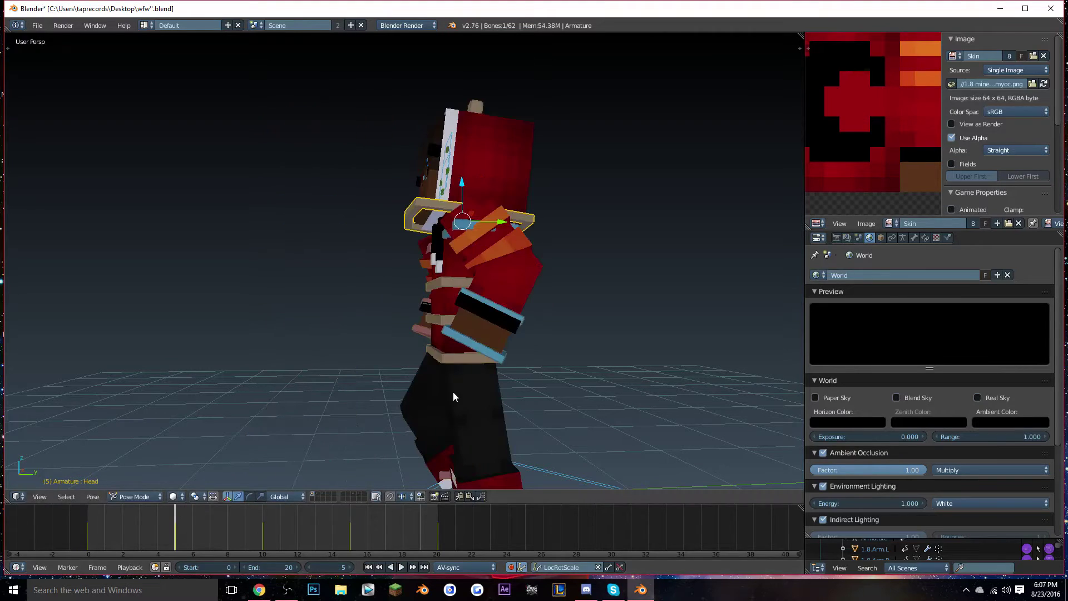
{"action": "key", "text": "r"}
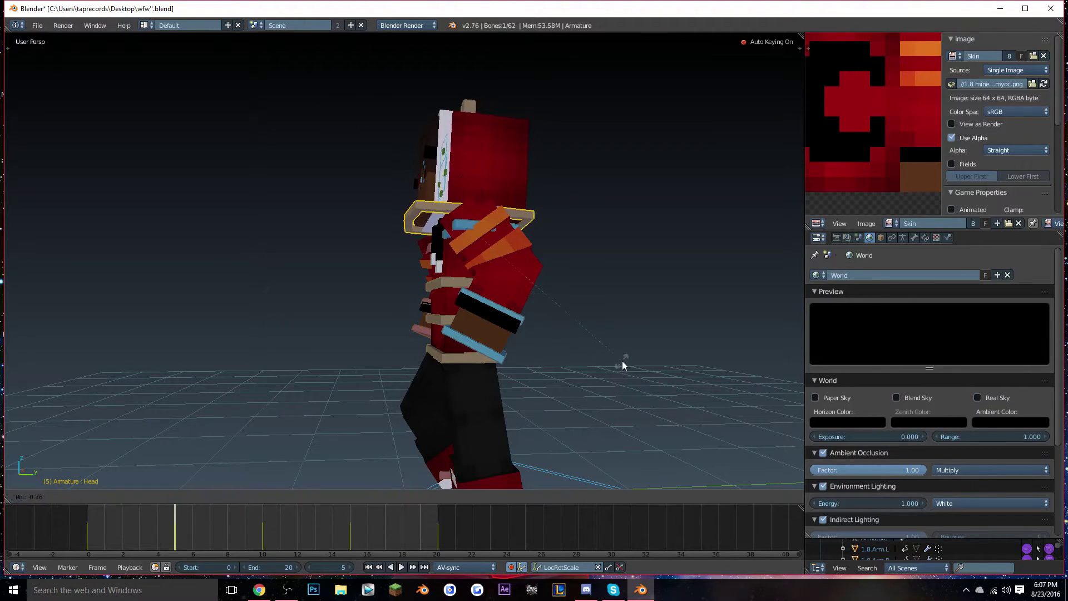
{"action": "left_click", "coordinate": [622, 360]}
Play the walk from frame 0 at a front angle to check the adjusted head
{"action": "middle_click_drag", "start_coordinate": [504, 383], "coordinate": [599, 406]}
{"action": "scroll", "coordinate": [598, 406], "scroll_direction": "down", "scroll_amount": 1}
{"action": "left_click", "coordinate": [368, 567]}
{"action": "left_click", "coordinate": [401, 566]}
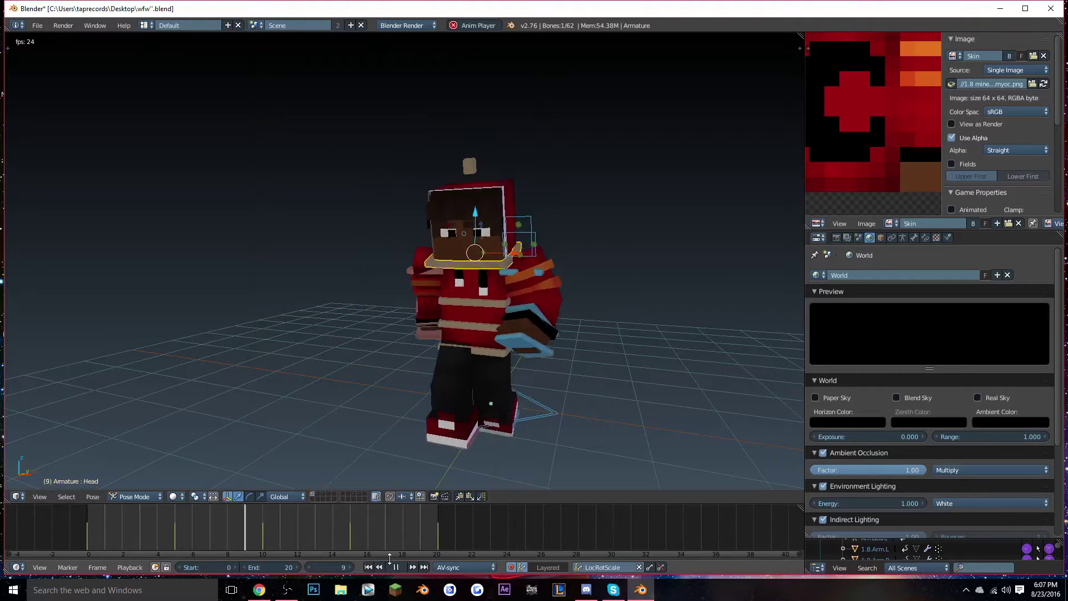
{"action": "left_click", "coordinate": [396, 567]}
Return to frame 5 and refine the head bone's rotation
{"action": "left_click_drag", "start_coordinate": [225, 541], "coordinate": [178, 542]}
{"action": "middle_click_drag", "start_coordinate": [317, 371], "coordinate": [378, 362]}
{"action": "key", "text": "r"}
{"action": "left_click", "coordinate": [378, 363]}
{"action": "key", "text": "r"}
{"action": "left_click", "coordinate": [570, 418]}
Adjust the head bone's sideways tilt at frame 5 from a close front view
{"action": "middle_click_drag", "start_coordinate": [569, 418], "coordinate": [520, 418]}
{"action": "scroll", "coordinate": [519, 418], "scroll_direction": "up", "scroll_amount": 2}
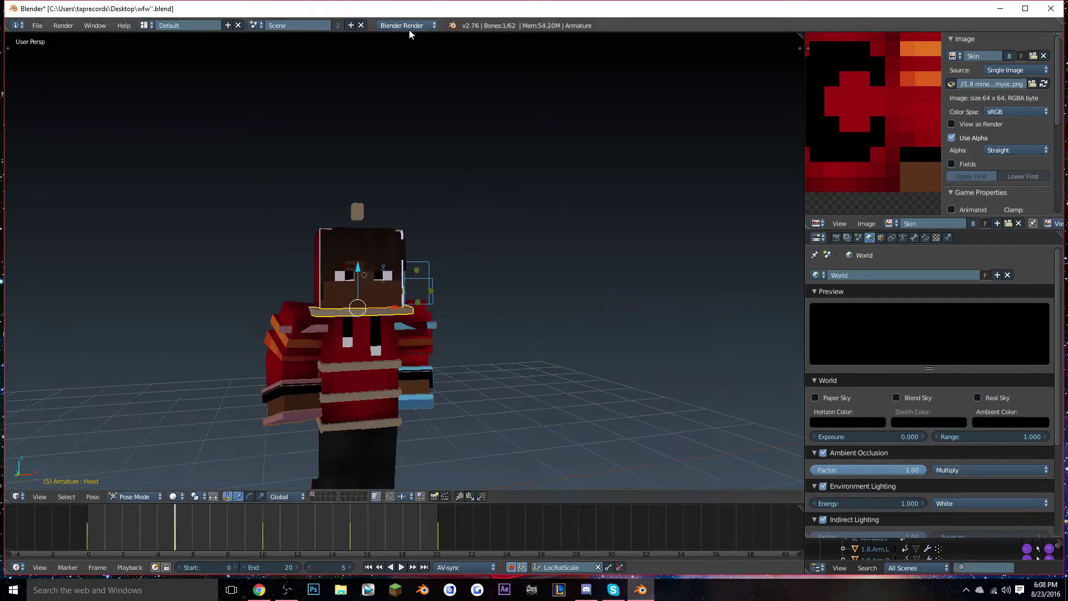
{"action": "scroll", "coordinate": [421, 246], "scroll_direction": "up", "scroll_amount": 4}
{"action": "key", "text": "r"}
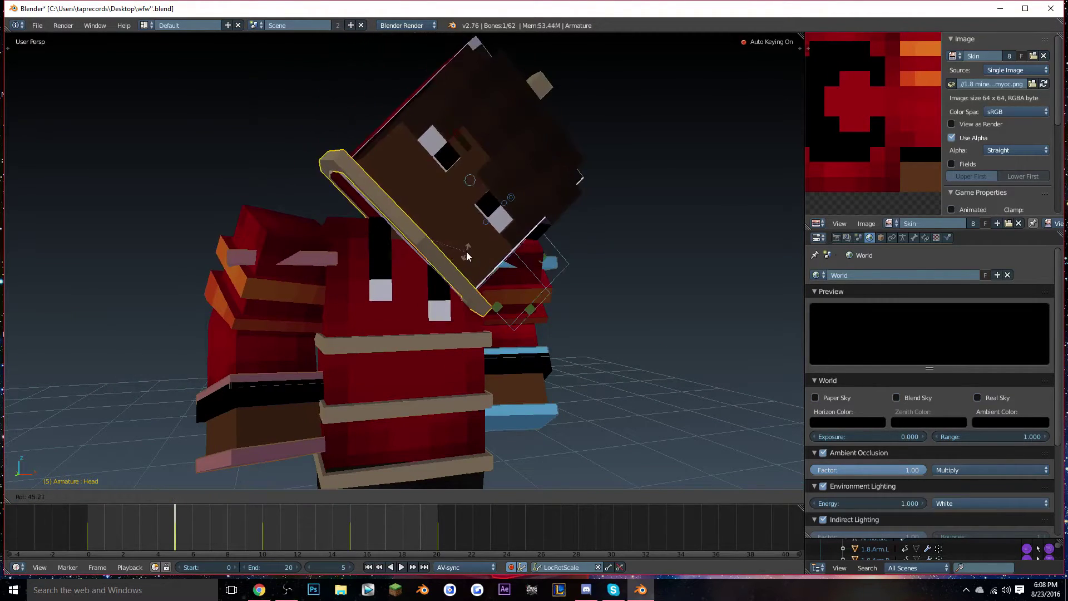
{"action": "right_click", "coordinate": [520, 96]}
{"action": "key", "text": "r"}
{"action": "left_click", "coordinate": [474, 161]}
Rotate the head bone at frames 10 and 20 so the face looks straight ahead
{"action": "left_click_drag", "start_coordinate": [178, 535], "coordinate": [439, 536]}
{"action": "left_click", "coordinate": [260, 540]}
{"action": "key", "text": "r"}
{"action": "key", "text": "r"}
{"action": "left_click", "coordinate": [370, 390]}
{"action": "scroll", "coordinate": [419, 378], "scroll_direction": "down", "scroll_amount": 5}
{"action": "scroll", "coordinate": [509, 449], "scroll_direction": "up", "scroll_amount": 4}
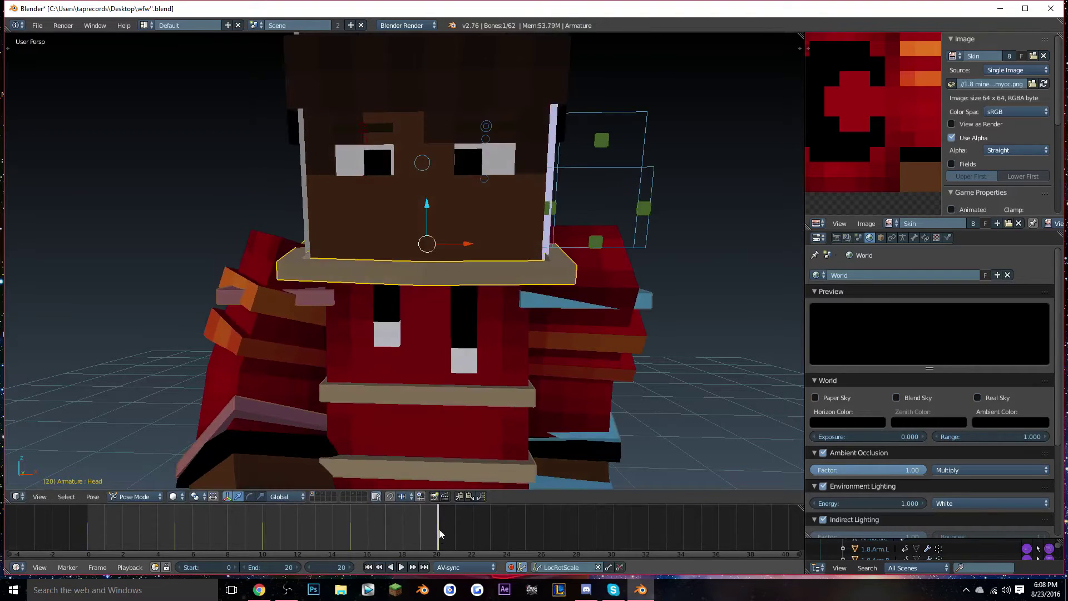
{"action": "key", "text": "r"}
{"action": "key", "text": "r"}
Play the walk from frame 0, scrub its opening frames from the side and return to frame 0
{"action": "left_click", "coordinate": [401, 566]}
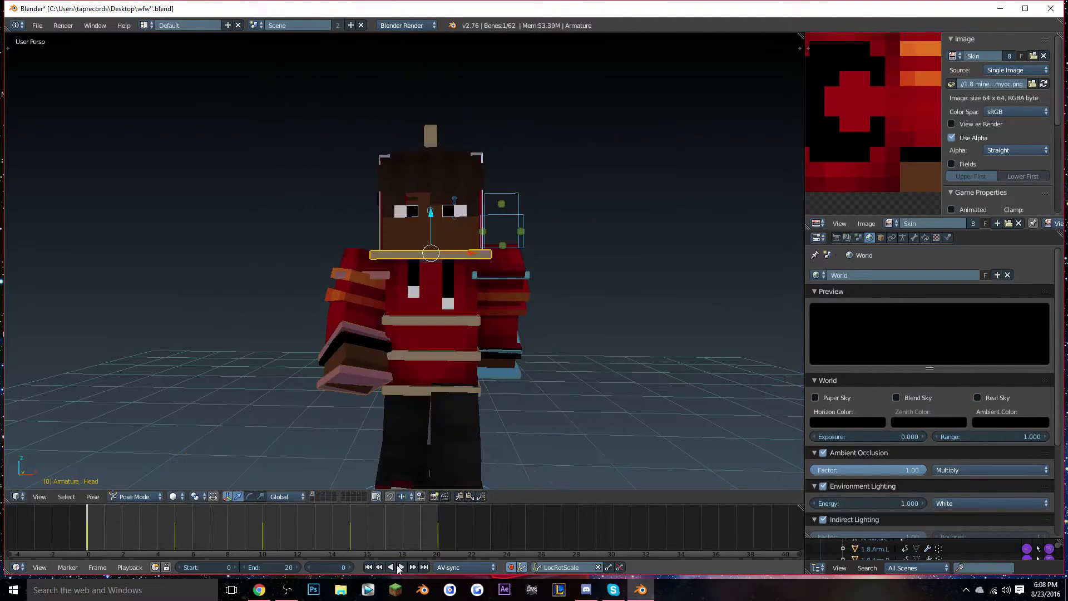
{"action": "scroll", "coordinate": [219, 431], "scroll_direction": "up", "scroll_amount": 2}
{"action": "scroll", "coordinate": [218, 430], "scroll_direction": "down", "scroll_amount": 5}
{"action": "middle_click_drag", "start_coordinate": [218, 431], "coordinate": [175, 439]}
{"action": "key", "text": "alt+a"}
{"action": "left_click", "coordinate": [133, 532]}
{"action": "left_click", "coordinate": [85, 535]}
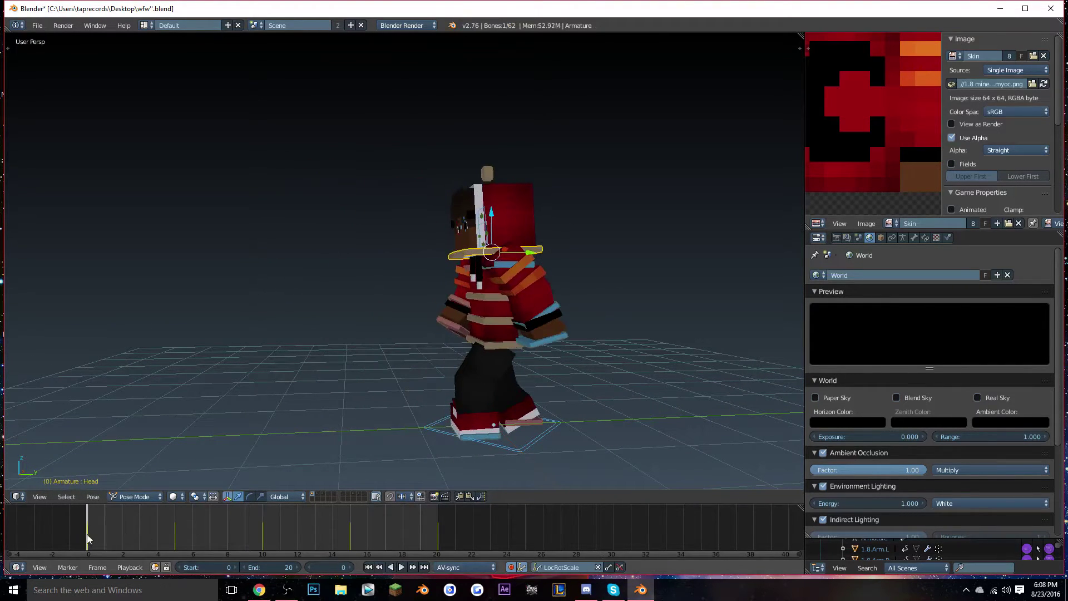
{"action": "left_click", "coordinate": [128, 524]}
{"action": "left_click_drag", "start_coordinate": [128, 524], "coordinate": [87, 526]}
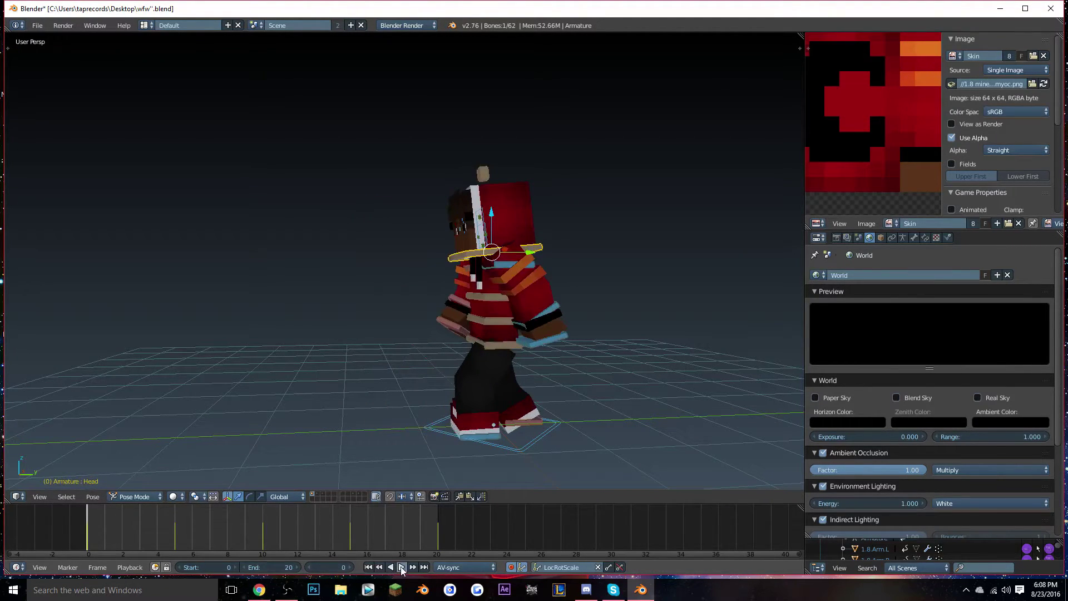
Play the walk from the side and stop it at frame 5
{"action": "left_click", "coordinate": [401, 567]}
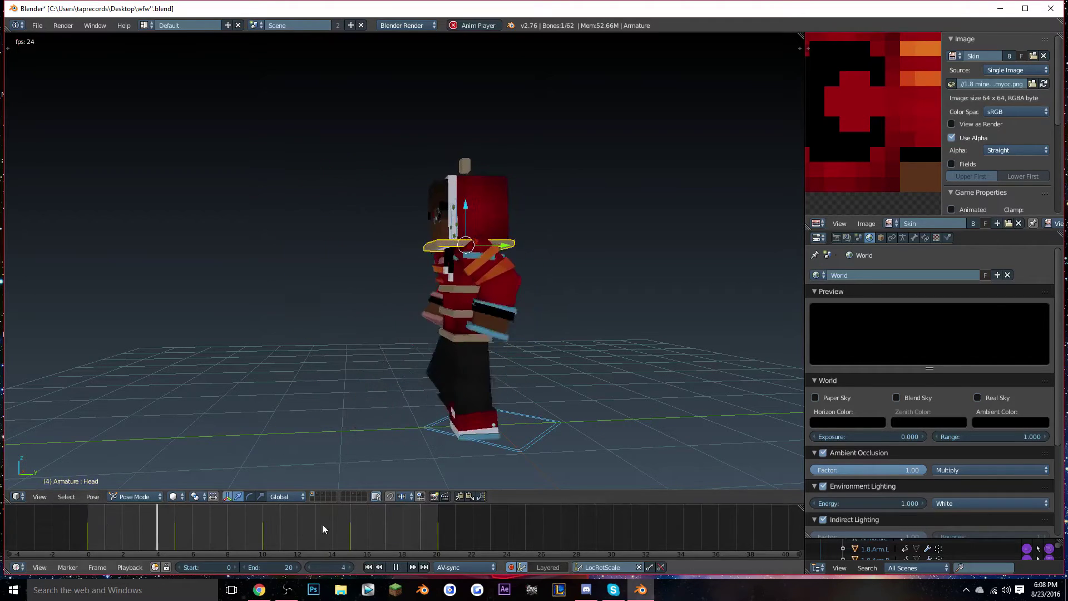
{"action": "left_click", "coordinate": [397, 567]}
{"action": "left_click_drag", "start_coordinate": [175, 547], "coordinate": [175, 547]}
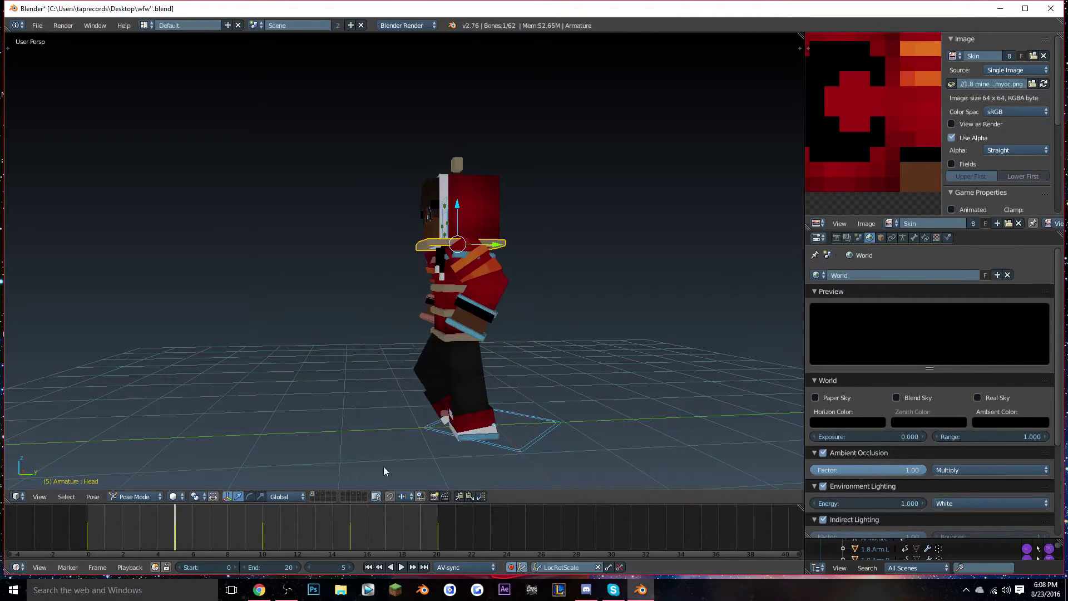
Rotate the head bone at frames 10 and 20 from the side view to refine its tilt
{"action": "left_click", "coordinate": [262, 536]}
{"action": "key", "text": "r"}
{"action": "left_click", "coordinate": [612, 352]}
{"action": "left_click_drag", "start_coordinate": [279, 516], "coordinate": [436, 532]}
{"action": "key", "text": "r"}
{"action": "left_click", "coordinate": [501, 347]}
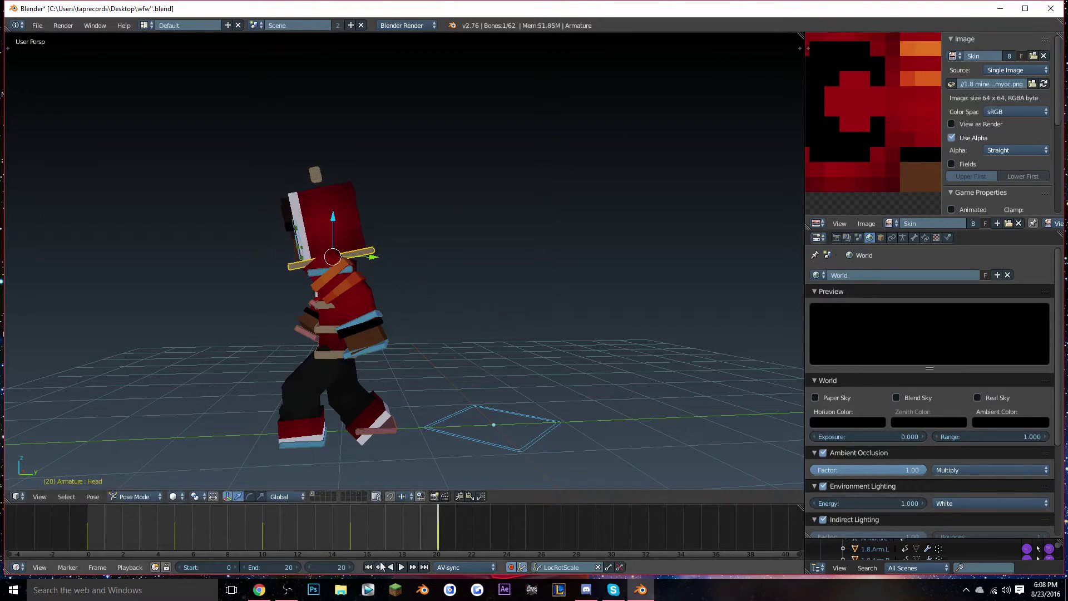
Start playback, enlarge the Outliner to select 1.8.Arm.L, and show the 3D view's properties sidebar
{"action": "left_click", "coordinate": [400, 567]}
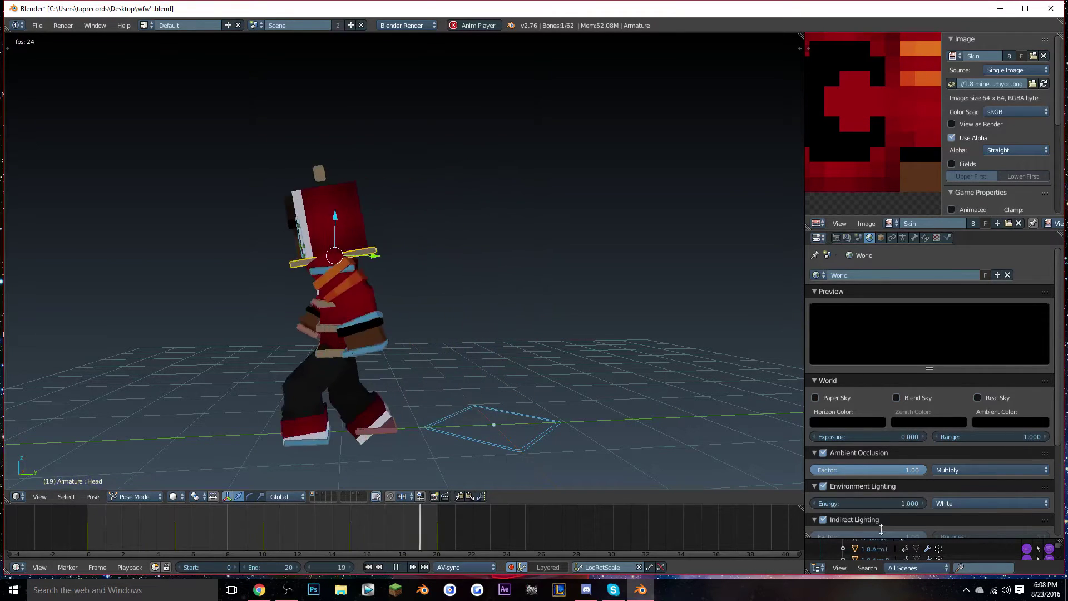
{"action": "left_click_drag", "start_coordinate": [881, 536], "coordinate": [878, 462]}
{"action": "left_click", "coordinate": [863, 511]}
{"action": "key", "text": "n"}
{"action": "middle_click_drag", "start_coordinate": [602, 339], "coordinate": [703, 355]}
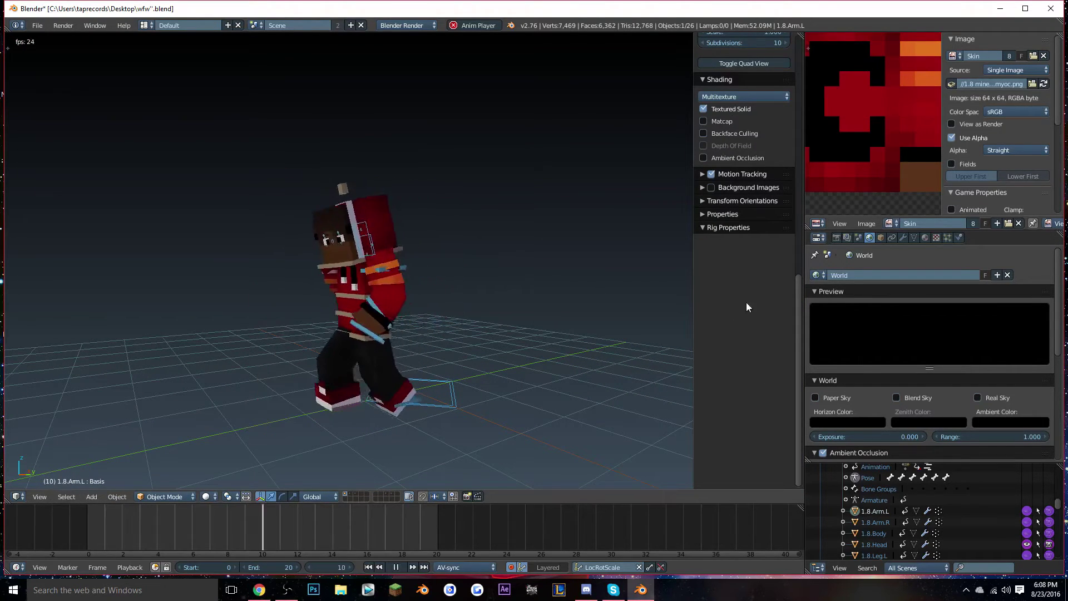
Check the playing walk with Only Render, restore the full display and stop playback
{"action": "scroll", "coordinate": [747, 299], "scroll_direction": "up", "scroll_amount": 10}
{"action": "scroll", "coordinate": [745, 298], "scroll_direction": "up", "scroll_amount": 2}
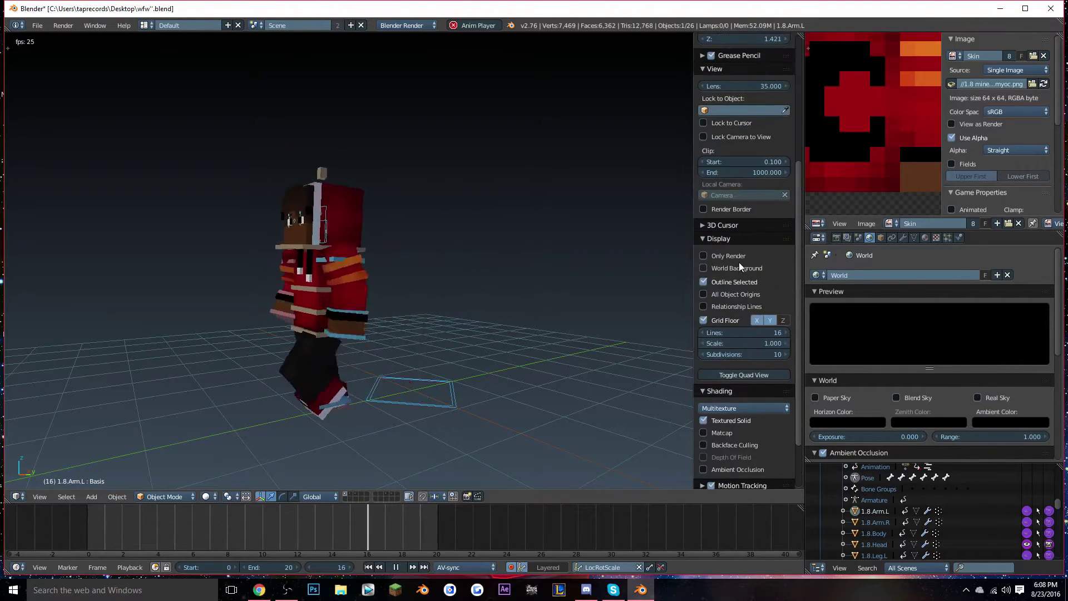
{"action": "left_click", "coordinate": [725, 254]}
{"action": "middle_click_drag", "start_coordinate": [593, 285], "coordinate": [514, 284]}
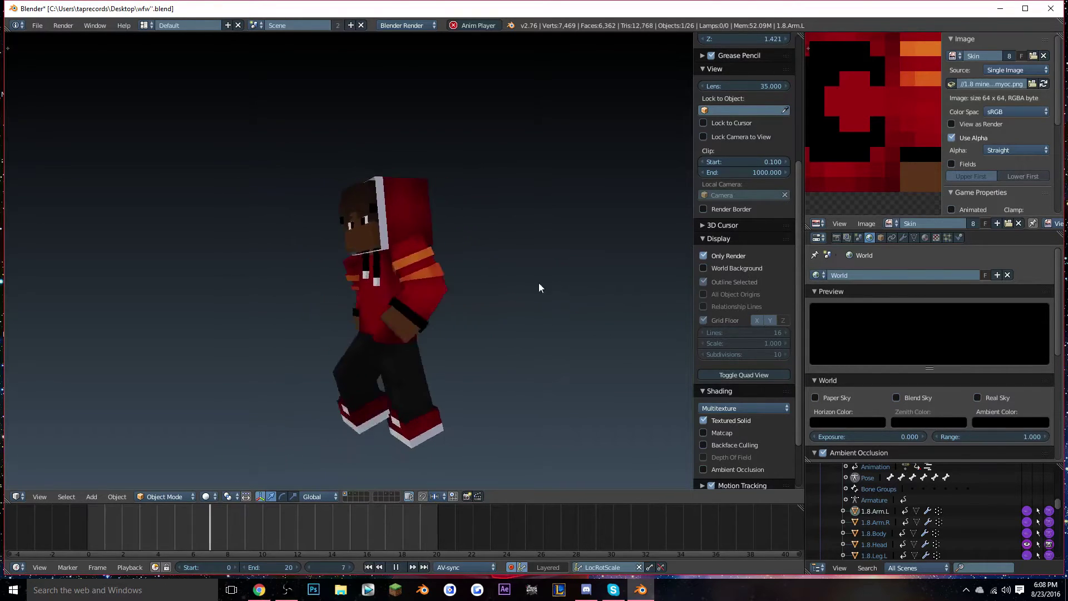
{"action": "left_click", "coordinate": [717, 256]}
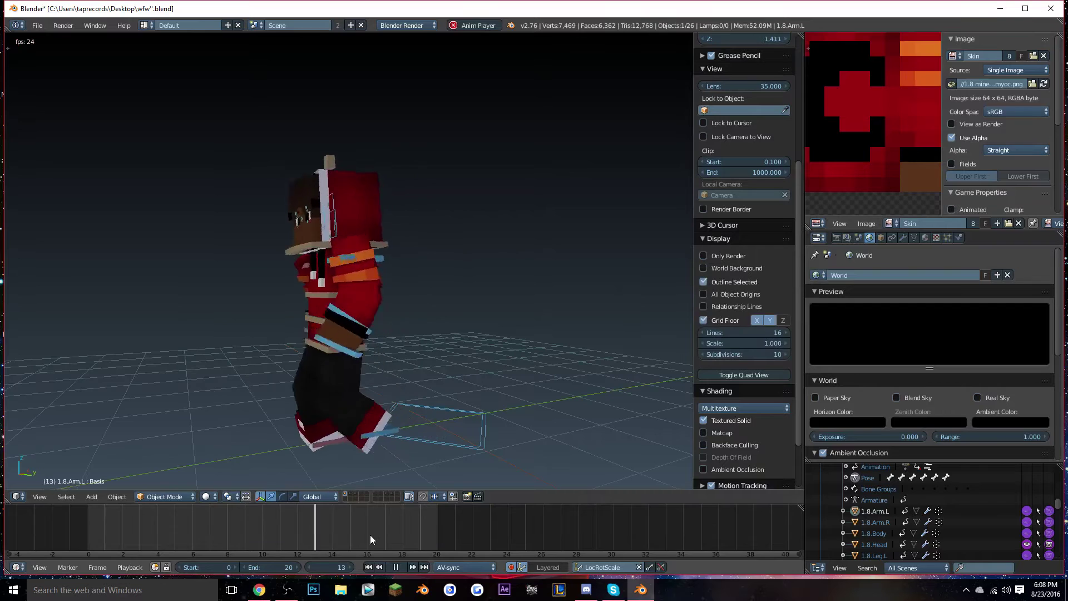
{"action": "left_click", "coordinate": [396, 566]}
Return the armature to Pose Mode and move an arm IK bone at frame 15
{"action": "key", "text": "ctrl+Tab"}
{"action": "right_click", "coordinate": [445, 325]}
{"action": "left_click_drag", "start_coordinate": [109, 539], "coordinate": [346, 542]}
{"action": "key", "text": "g"}
{"action": "left_click", "coordinate": [286, 455]}
Adjust the Arm.IK.R bone's position at frame 15 from a close front view
{"action": "middle_click_drag", "start_coordinate": [294, 389], "coordinate": [445, 389]}
{"action": "scroll", "coordinate": [434, 390], "scroll_direction": "up", "scroll_amount": 2}
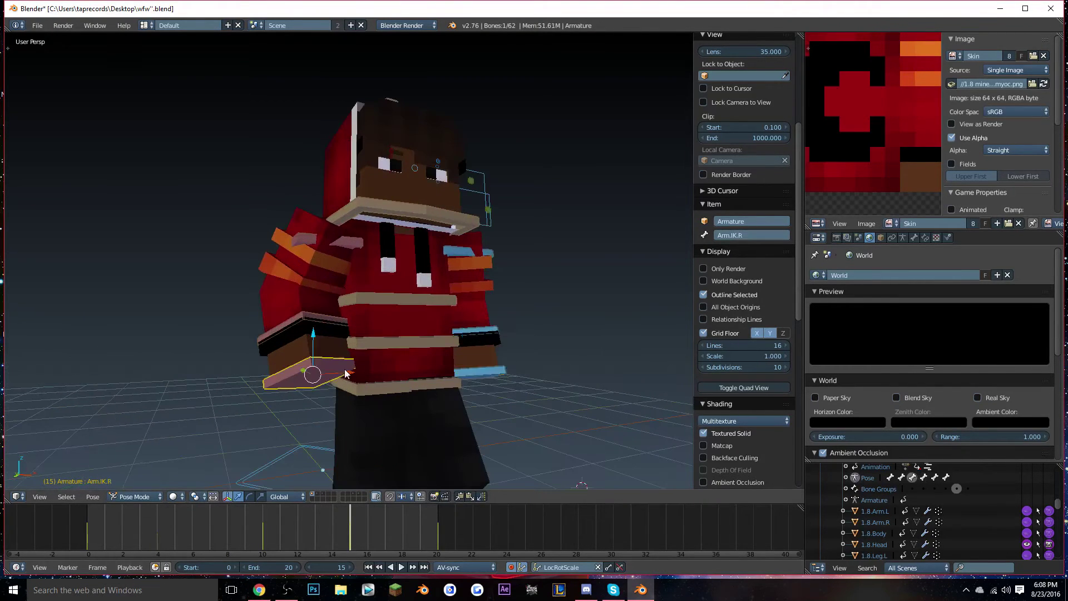
{"action": "right_click", "coordinate": [344, 368]}
{"action": "middle_click_drag", "start_coordinate": [344, 369], "coordinate": [416, 392]}
{"action": "key", "text": "g"}
{"action": "left_click", "coordinate": [420, 409]}
Play the walk with Only Render on and 1.8.Arm.L selected, viewing the character from both sides and the front
{"action": "mouse_move", "coordinate": [172, 528]}
{"action": "left_mouse_down"}
{"action": "mouse_move", "coordinate": [162, 527]}
{"action": "mouse_move", "coordinate": [181, 529]}
{"action": "left_mouse_up"}
{"action": "left_click", "coordinate": [723, 268]}
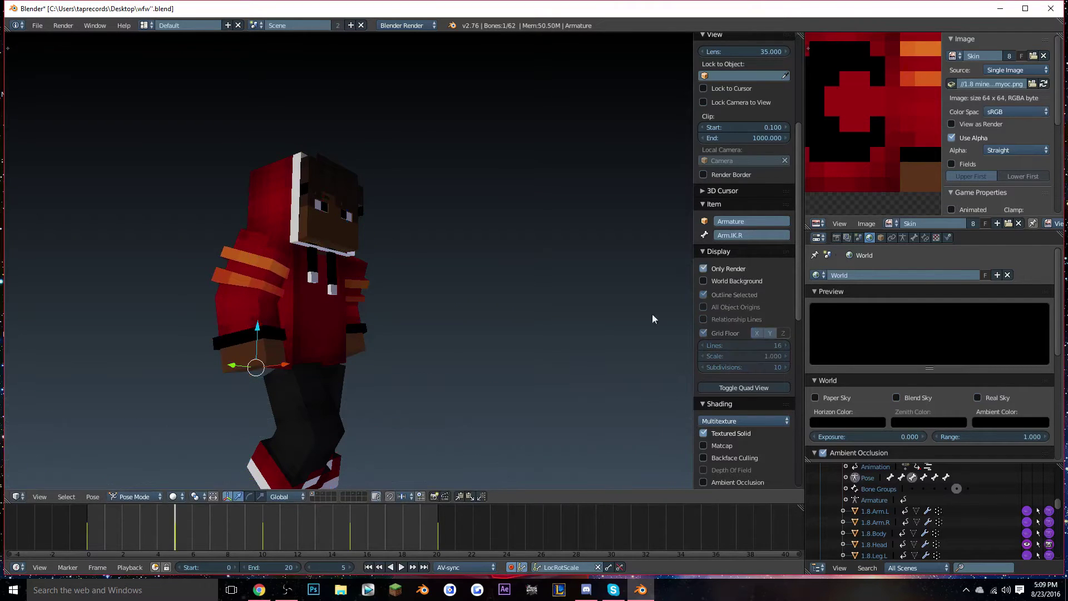
{"action": "left_click", "coordinate": [385, 546]}
{"action": "left_click", "coordinate": [401, 567]}
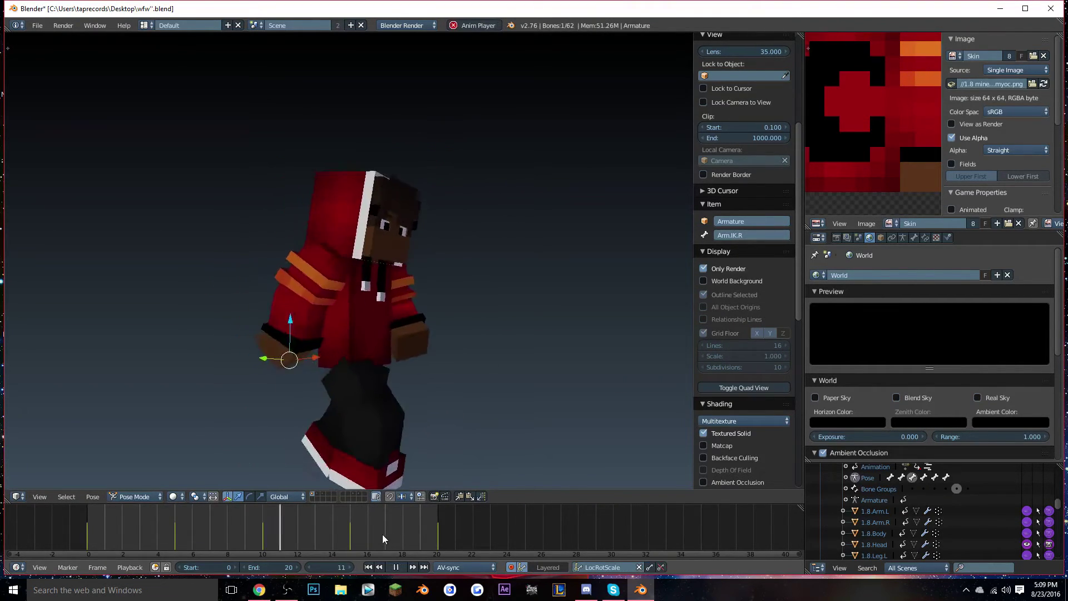
{"action": "middle_click_drag", "start_coordinate": [423, 465], "coordinate": [306, 473]}
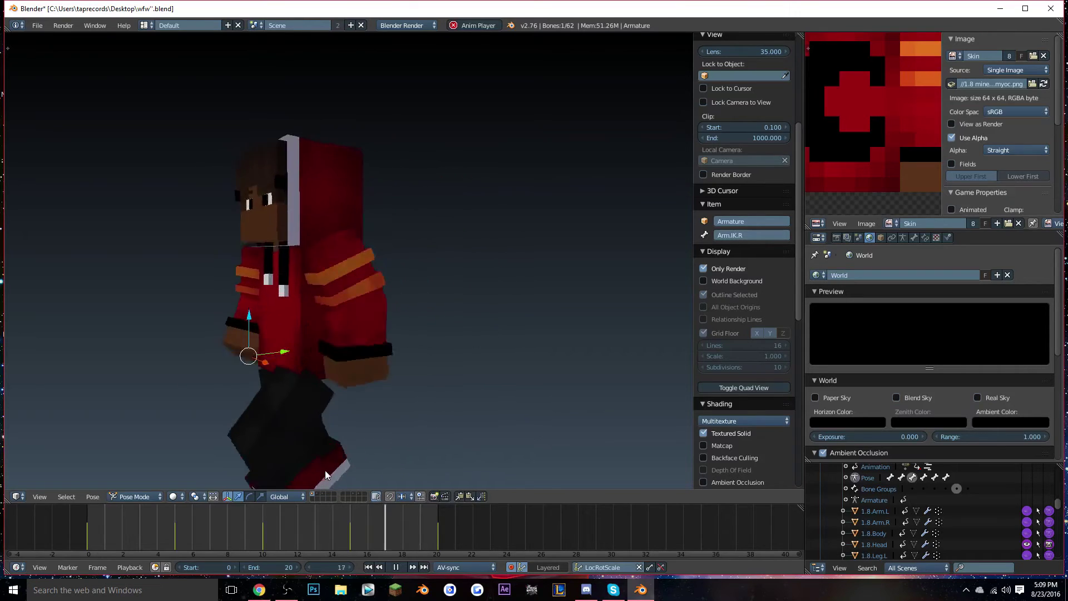
{"action": "left_click", "coordinate": [867, 510]}
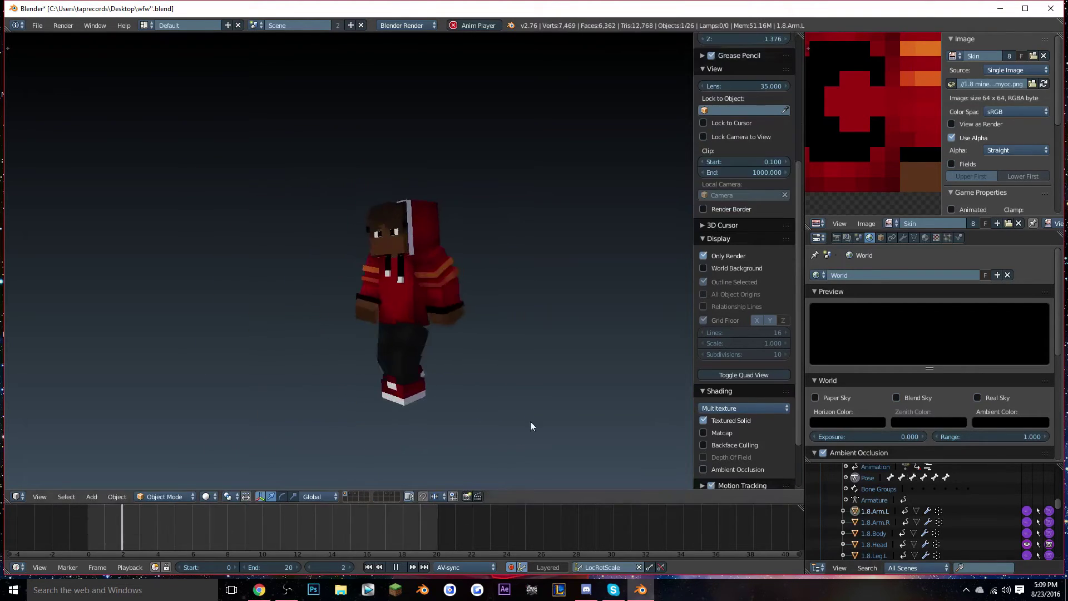
{"action": "middle_click_drag", "start_coordinate": [379, 362], "coordinate": [455, 366]}
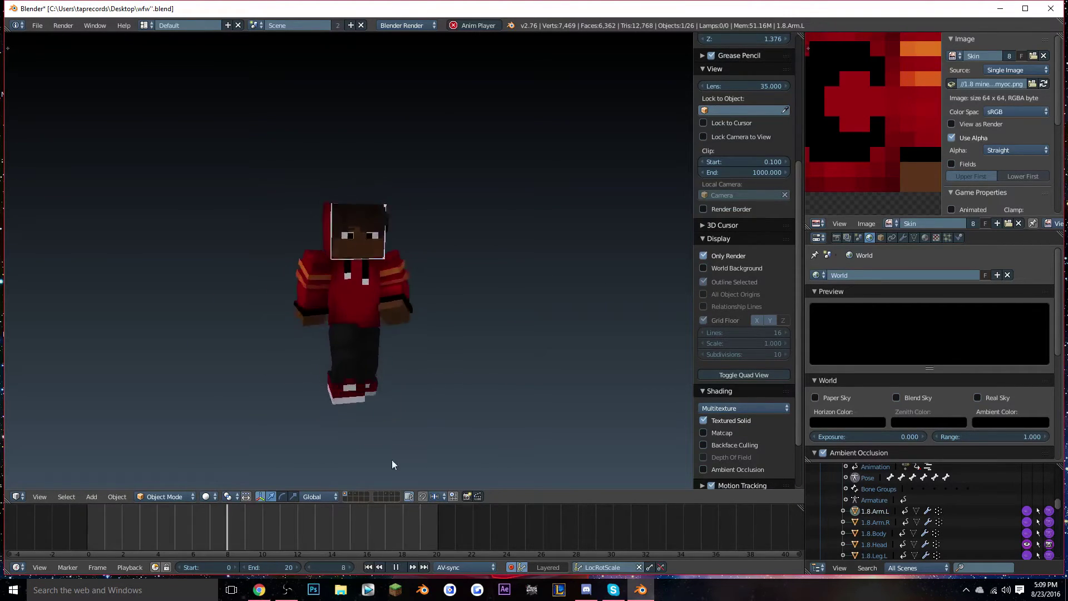
Stop playback, turn off Only Render and key the Hips bone's rotation at frames 0 and 4
{"action": "key", "text": "Escape"}
{"action": "left_click", "coordinate": [732, 256]}
{"action": "scroll", "coordinate": [298, 362], "scroll_direction": "up", "scroll_amount": 3}
{"action": "right_click", "coordinate": [298, 362]}
{"action": "middle_click_drag", "start_coordinate": [299, 362], "coordinate": [162, 302]}
{"action": "scroll", "coordinate": [162, 302], "scroll_direction": "up", "scroll_amount": 2}
{"action": "key", "text": "r"}
{"action": "right_click", "coordinate": [297, 413]}
{"action": "middle_click_drag", "start_coordinate": [306, 398], "coordinate": [424, 363], "text": "shift"}
Rotate and keyframe the Hips bone at frames 9, 14 and 20
{"action": "key", "text": "alt+a"}
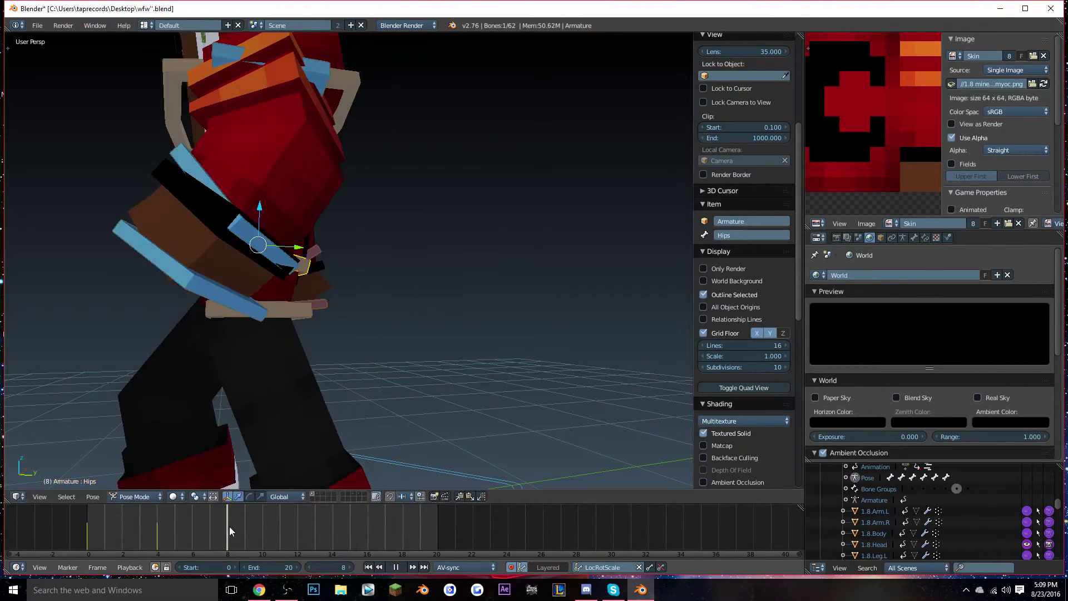
{"action": "key", "text": "alt+a"}
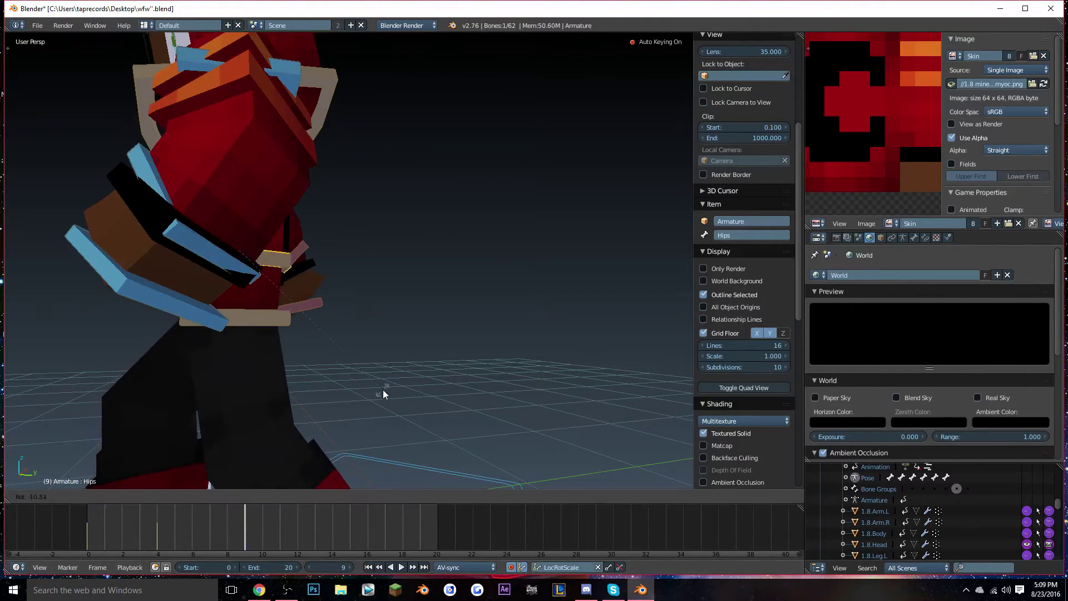
{"action": "left_click_drag", "start_coordinate": [249, 556], "coordinate": [332, 532]}
{"action": "key", "text": "i"}
{"action": "key", "text": "alt+a"}
{"action": "key", "text": "alt+a"}
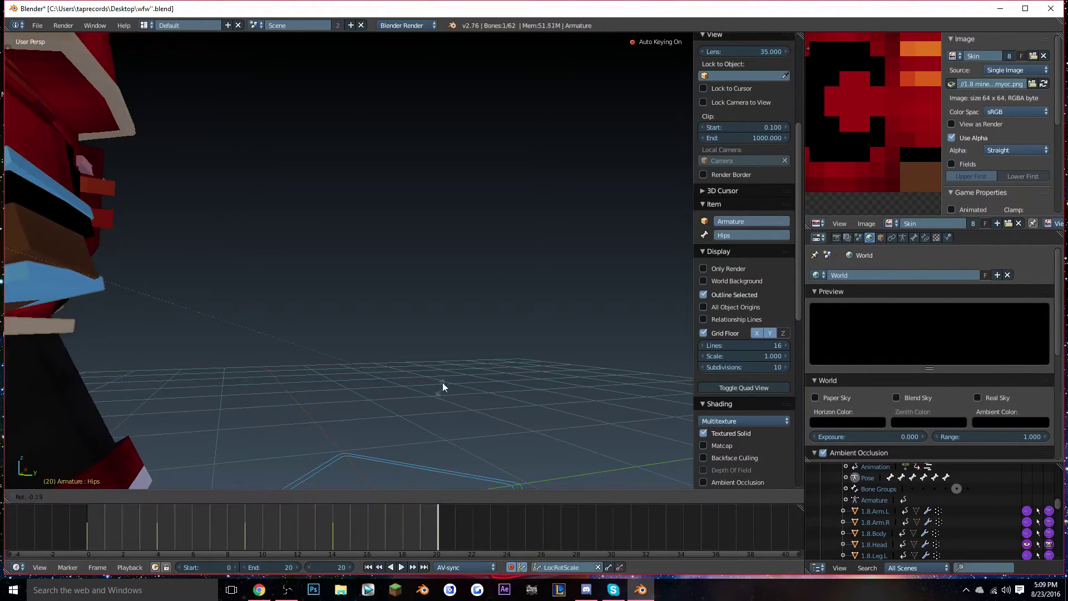
Play the walk with the whole character in view and check the hip motion from the side and front
{"action": "scroll", "coordinate": [296, 413], "scroll_direction": "down", "scroll_amount": 4}
{"action": "middle_click_drag", "start_coordinate": [296, 413], "coordinate": [459, 395], "text": "shift"}
{"action": "scroll", "coordinate": [459, 396], "scroll_direction": "down", "scroll_amount": 2}
{"action": "middle_click_drag", "start_coordinate": [389, 428], "coordinate": [410, 431]}
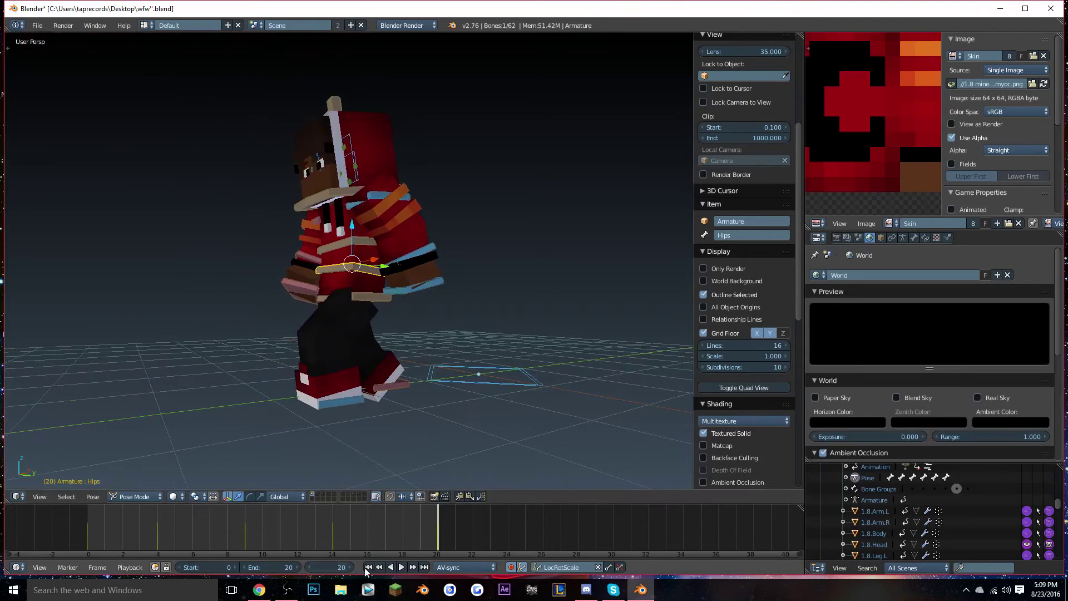
{"action": "left_click", "coordinate": [401, 567]}
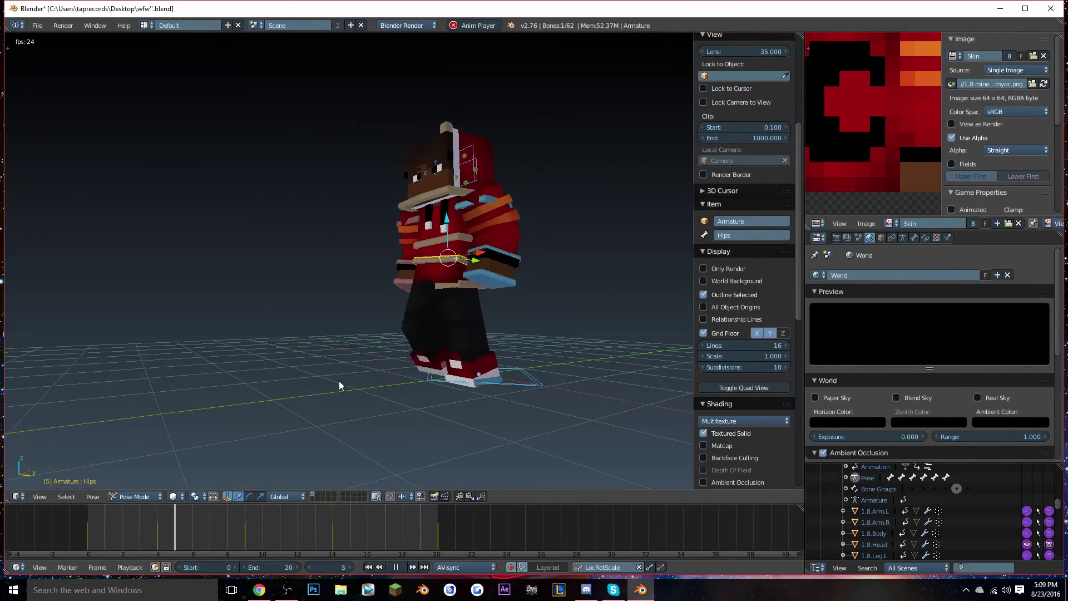
{"action": "middle_click_drag", "start_coordinate": [328, 381], "coordinate": [385, 382]}
Select 1.8.Arm.L and inspect the walk from several angles with Only Render, then restore the full display and stop playback
{"action": "left_click", "coordinate": [856, 512]}
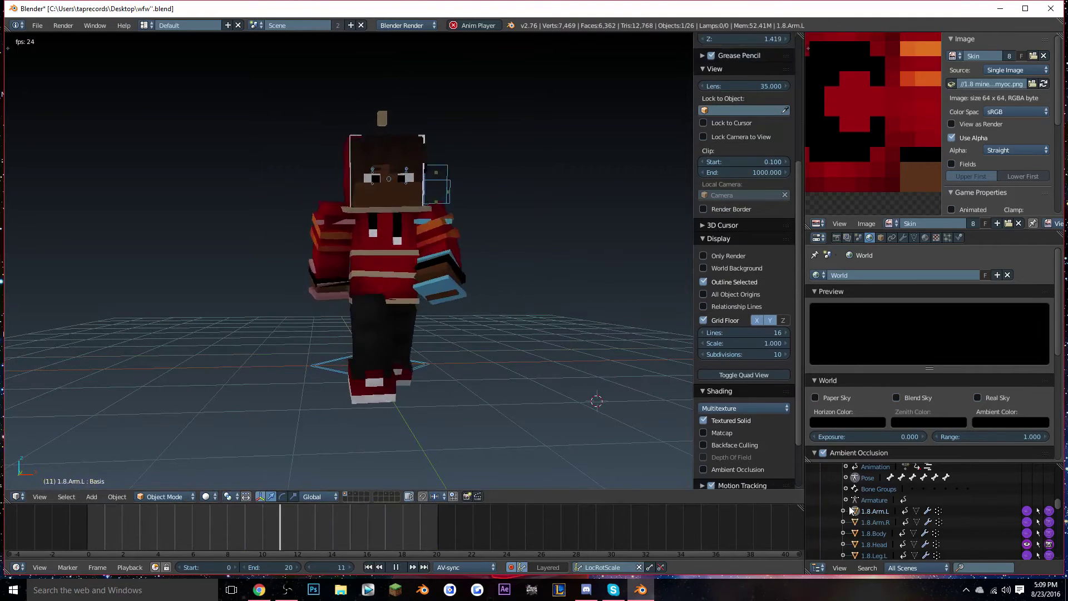
{"action": "left_click", "coordinate": [721, 254]}
{"action": "middle_click_drag", "start_coordinate": [690, 260], "coordinate": [558, 313]}
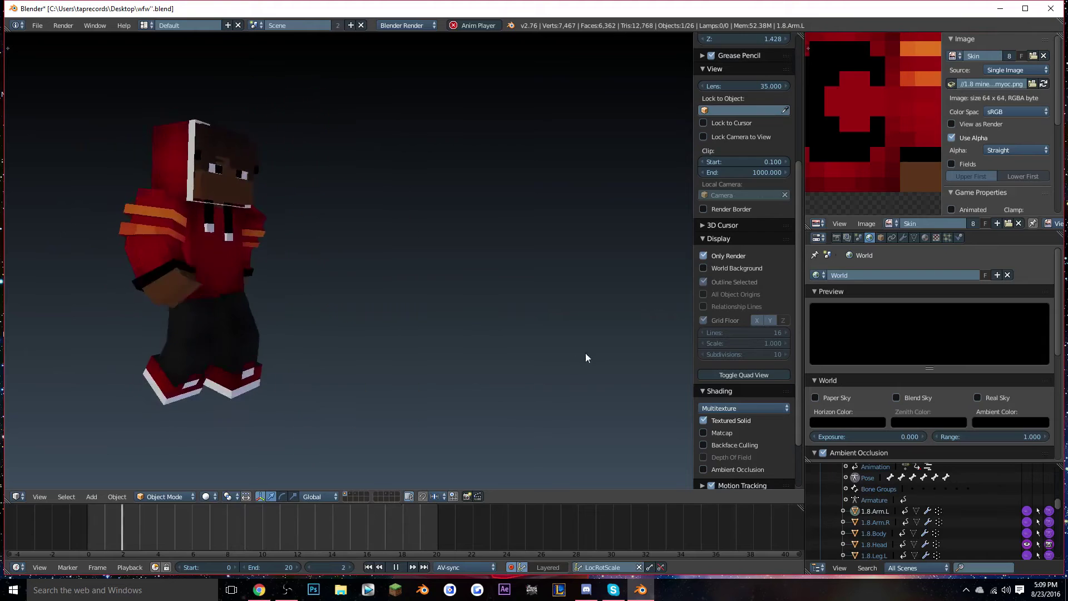
{"action": "middle_click_drag", "start_coordinate": [461, 328], "coordinate": [348, 343]}
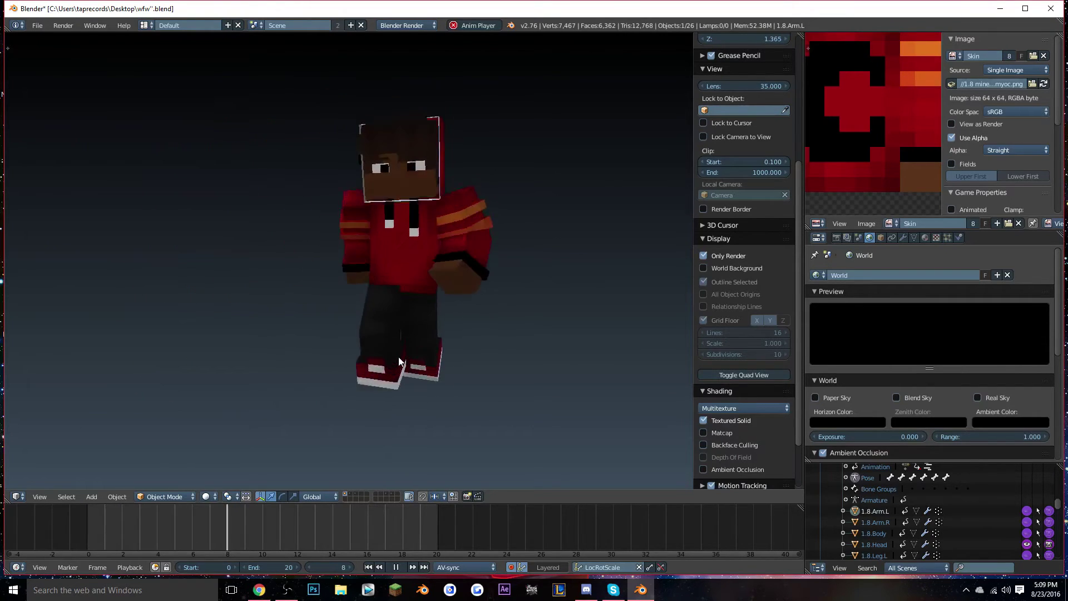
{"action": "left_click", "coordinate": [703, 255]}
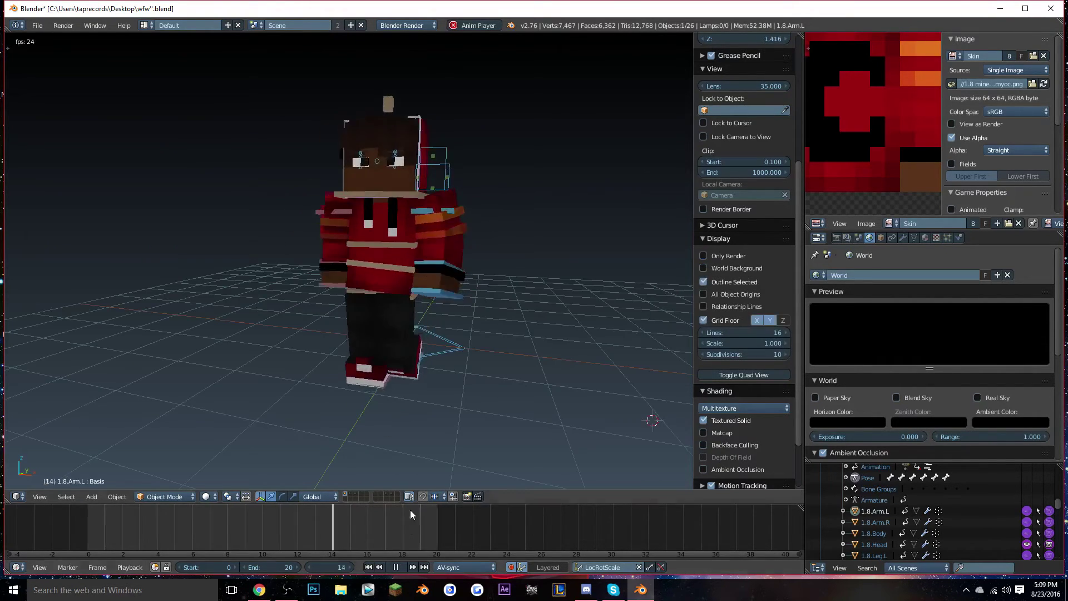
{"action": "left_click", "coordinate": [396, 567]}
Keyframe the Mouth.Open control beside the head at frame 0 and move it to part the lips slightly
{"action": "scroll", "coordinate": [329, 460], "scroll_direction": "up", "scroll_amount": 3}
{"action": "middle_click_drag", "start_coordinate": [329, 458], "coordinate": [455, 330]}
{"action": "right_click", "coordinate": [489, 325]}
{"action": "key", "text": "i"}
{"action": "key", "text": "g"}
{"action": "left_click", "coordinate": [495, 317]}
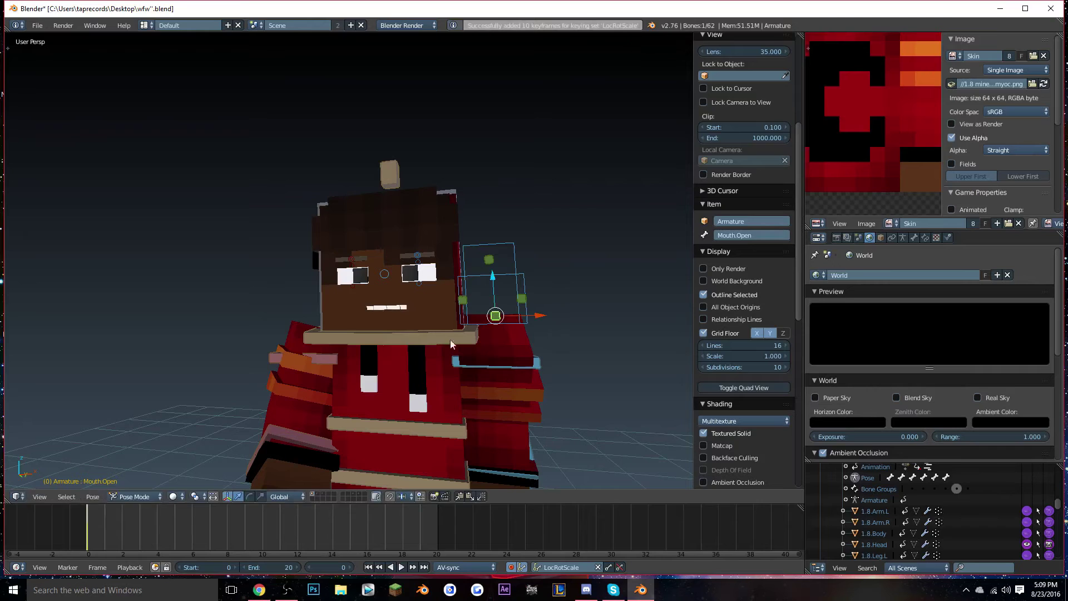
Move the Mouth.Open control at frames 4, 8, 13 and 16 to vary the mouth opening through the walk
{"action": "key", "text": "alt+a"}
{"action": "left_click_drag", "start_coordinate": [206, 531], "coordinate": [362, 535]}
{"action": "left_click", "coordinate": [159, 518]}
{"action": "key", "text": "g"}
{"action": "left_click", "coordinate": [226, 406]}
{"action": "key", "text": "g"}
{"action": "left_click", "coordinate": [268, 424]}
{"action": "key", "text": "g"}
{"action": "left_click", "coordinate": [315, 442]}
{"action": "key", "text": "alt+a"}
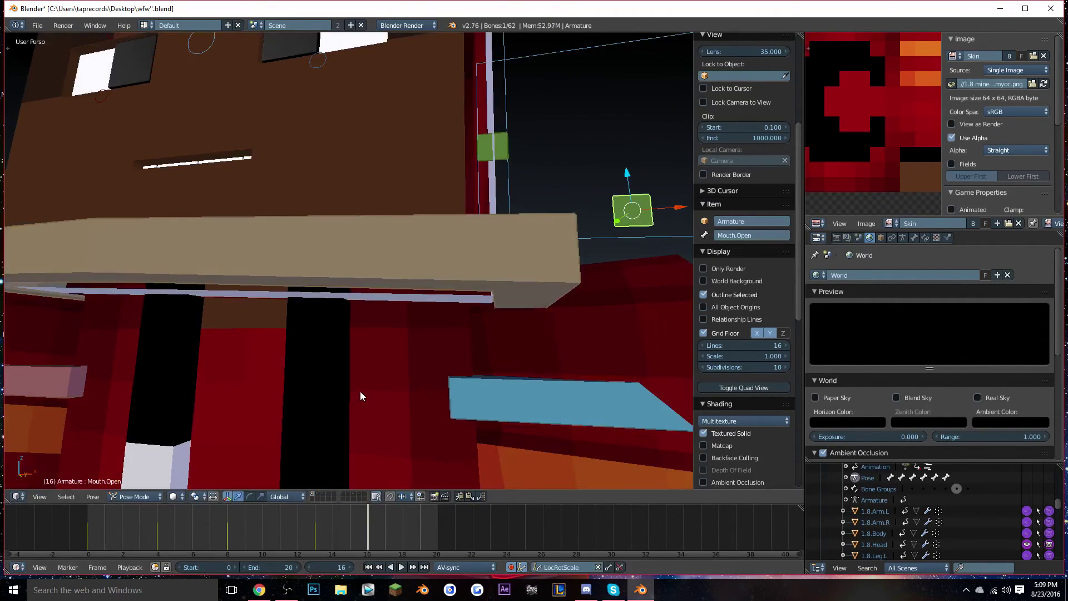
Play the walk from the front with Only Render, then stop and return to frame 0
{"action": "scroll", "coordinate": [360, 397], "scroll_direction": "down", "scroll_amount": 6}
{"action": "left_click", "coordinate": [723, 270]}
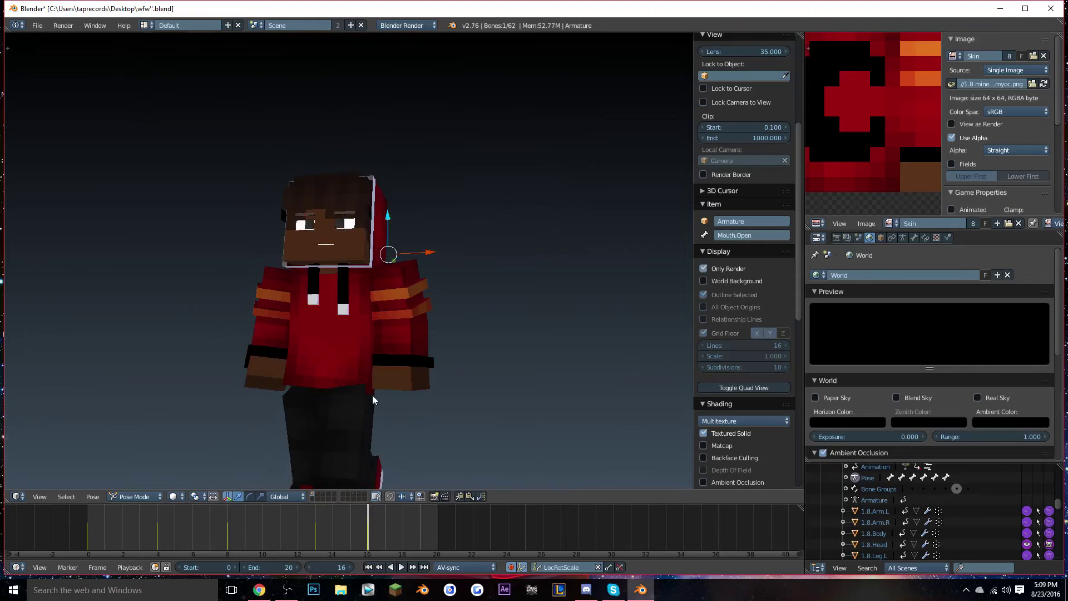
{"action": "key", "text": "alt+a"}
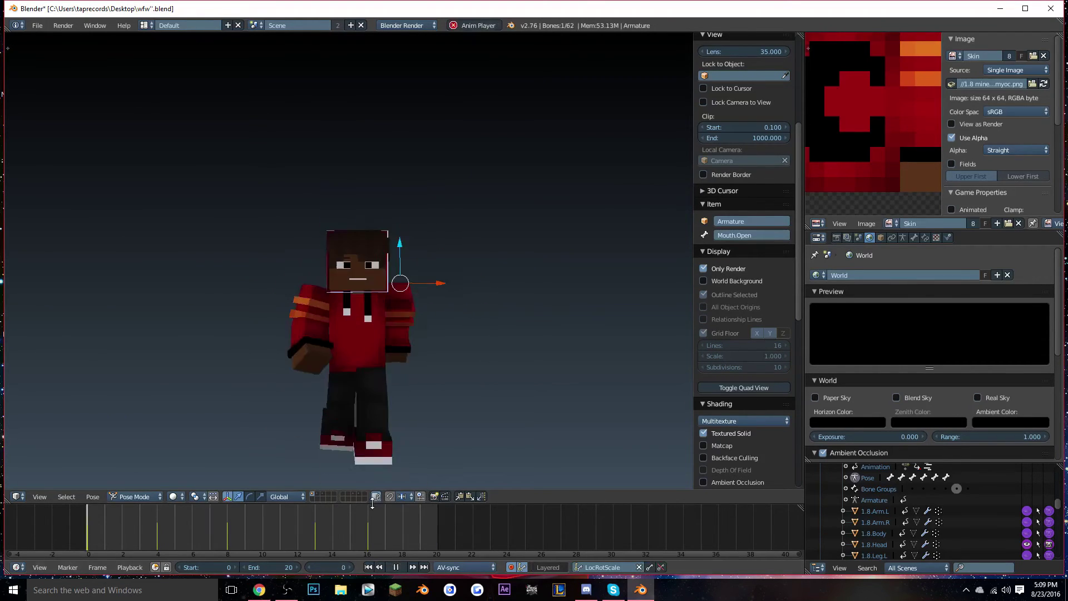
{"action": "scroll", "coordinate": [350, 481], "scroll_direction": "down", "scroll_amount": 1}
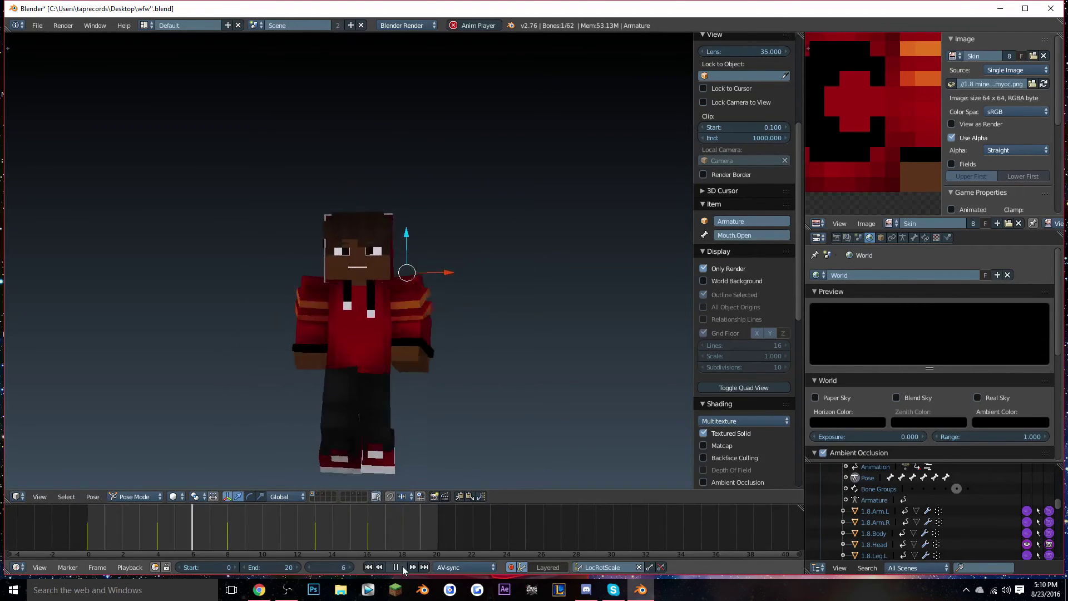
{"action": "left_click", "coordinate": [398, 566]}
{"action": "left_click", "coordinate": [369, 567]}
Turn off Only Render and use Mouth.Emo.R and its opposite mouth control to shape a slight smile at frame 0
{"action": "scroll", "coordinate": [384, 482], "scroll_direction": "up", "scroll_amount": 2}
{"action": "left_click", "coordinate": [703, 268]}
{"action": "scroll", "coordinate": [500, 306], "scroll_direction": "up", "scroll_amount": 3}
{"action": "right_click", "coordinate": [529, 305]}
{"action": "right_click", "coordinate": [473, 305]}
Play the smiling walk with Only Render, then switch to Object Mode, restore the full display and select the Root object
{"action": "left_click", "coordinate": [396, 567]}
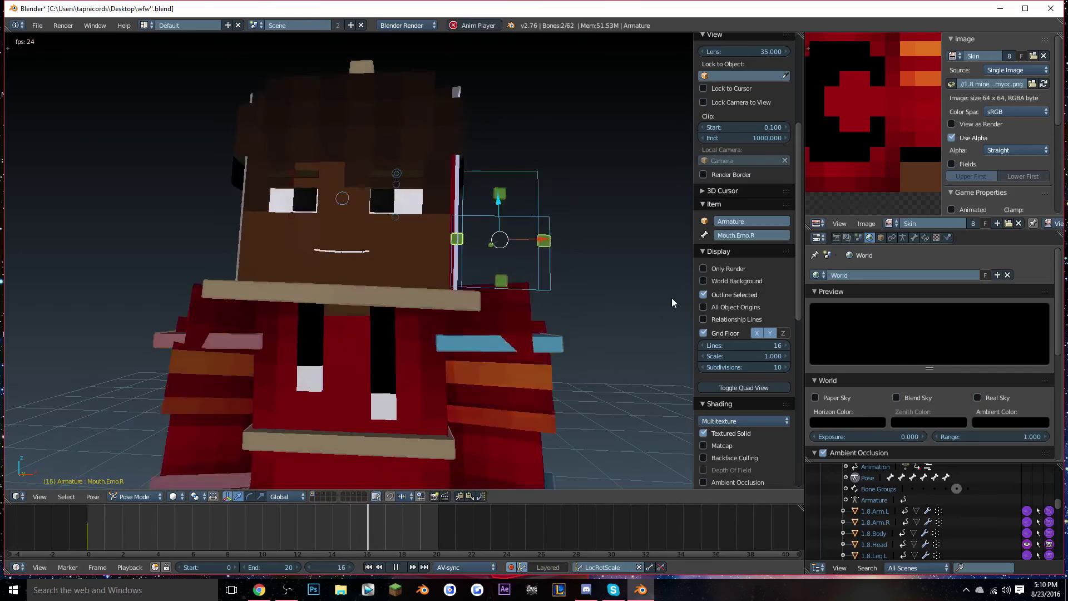
{"action": "left_click", "coordinate": [704, 269]}
{"action": "scroll", "coordinate": [493, 399], "scroll_direction": "down", "scroll_amount": 6}
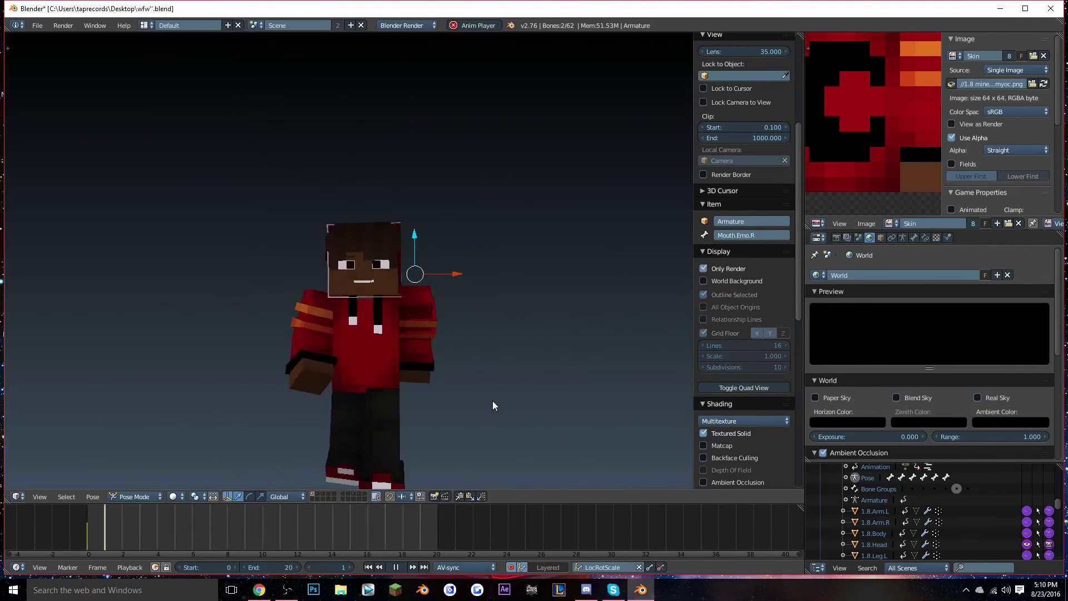
{"action": "key", "text": "ctrl+Tab"}
{"action": "left_click", "coordinate": [704, 289]}
{"action": "right_click", "coordinate": [404, 426]}
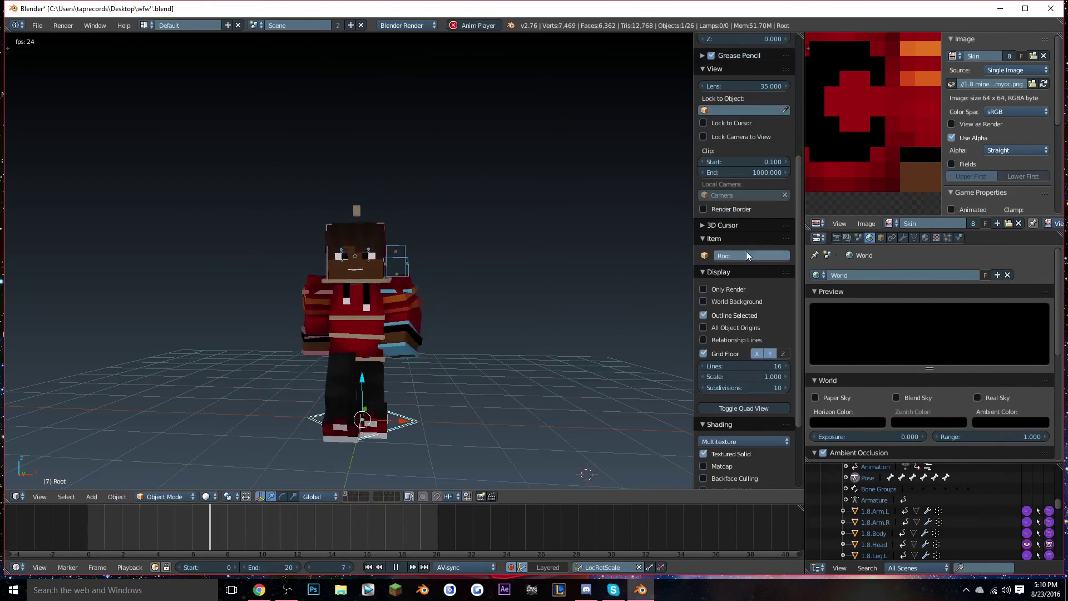
Turn Only Render back on, select 1.8.Body and examine the playing walk from all around
{"action": "left_click", "coordinate": [711, 292]}
{"action": "middle_click_drag", "start_coordinate": [501, 362], "coordinate": [561, 369]}
{"action": "left_click", "coordinate": [857, 533]}
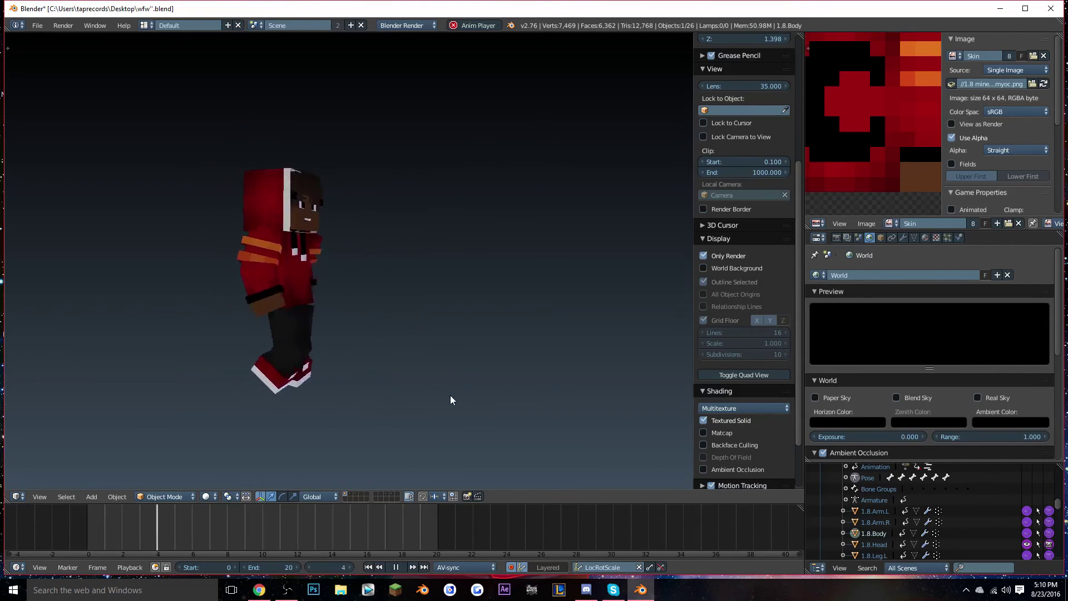
{"action": "mouse_move", "coordinate": [423, 406]}
{"action": "middle_mouse_down"}
{"action": "mouse_move", "coordinate": [397, 413]}
{"action": "mouse_move", "coordinate": [322, 395]}
{"action": "mouse_move", "coordinate": [442, 408]}
{"action": "mouse_move", "coordinate": [423, 407]}
{"action": "middle_mouse_up"}
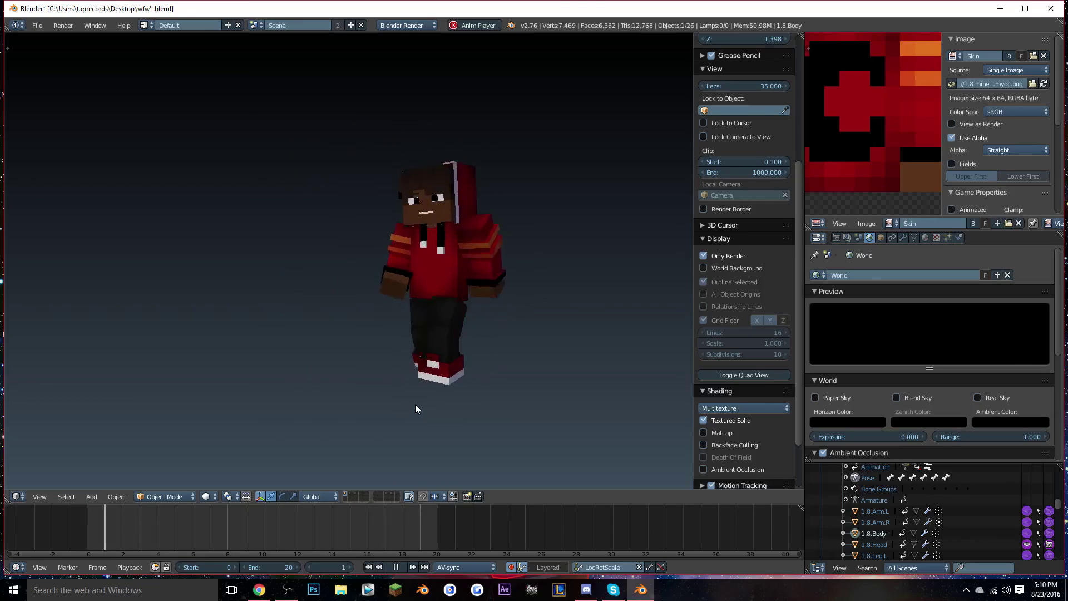
{"action": "middle_click_drag", "start_coordinate": [455, 400], "coordinate": [579, 414]}
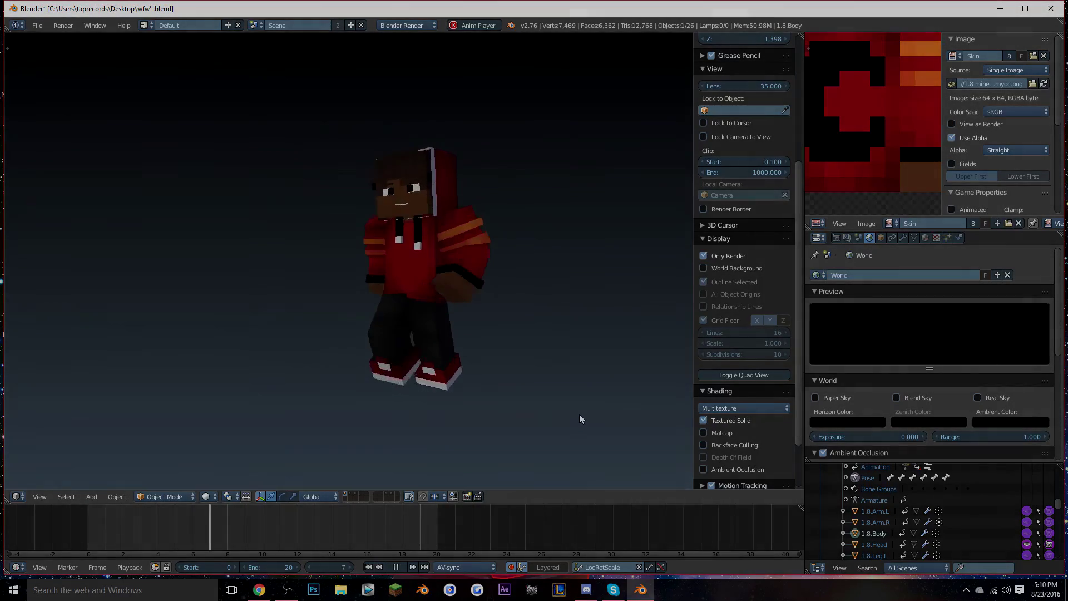